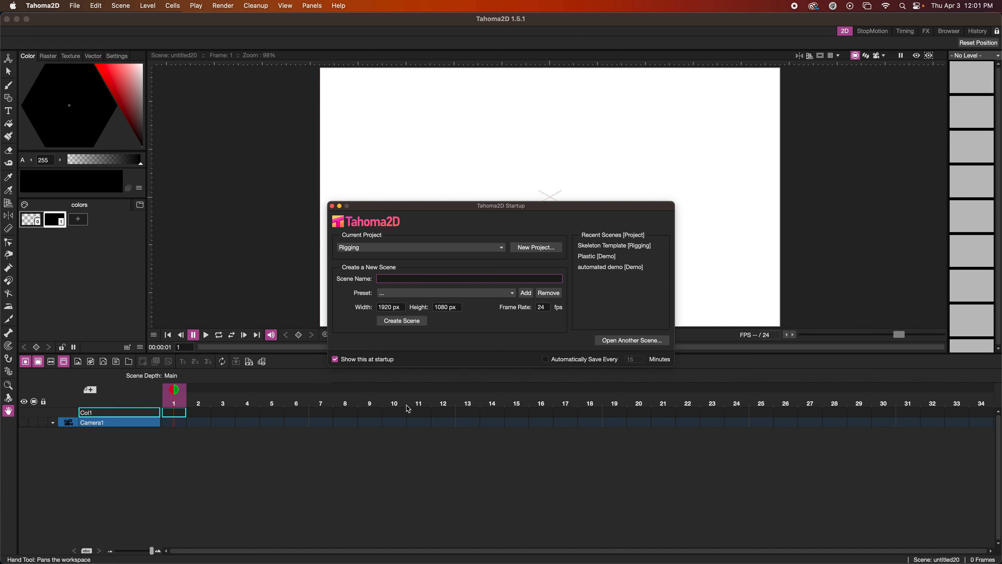
Create a new scene named Walk in the Rigging project.
type("Walk")
left_click(392, 321)
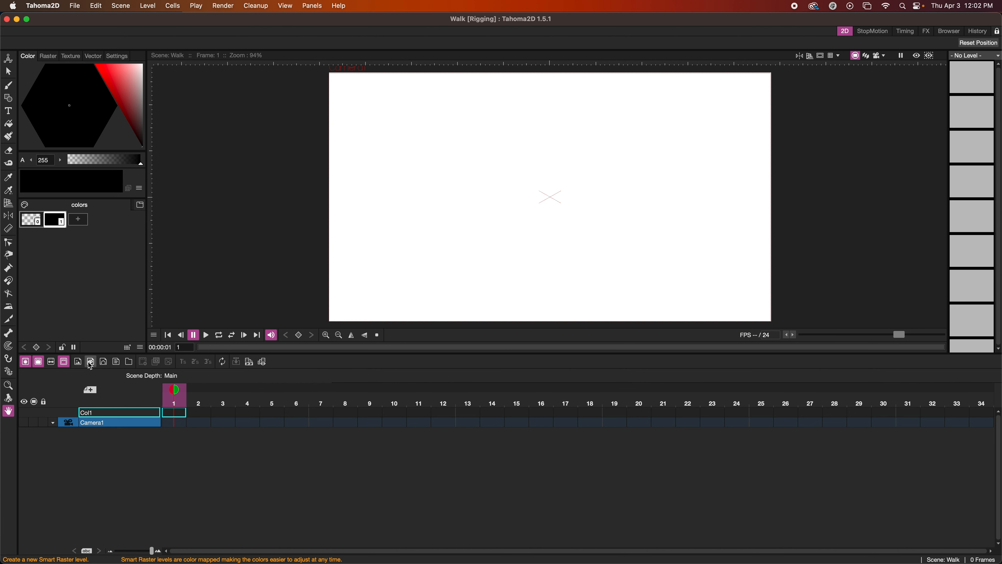
Add a new raster level named Background to the scene.
left_click(78, 362)
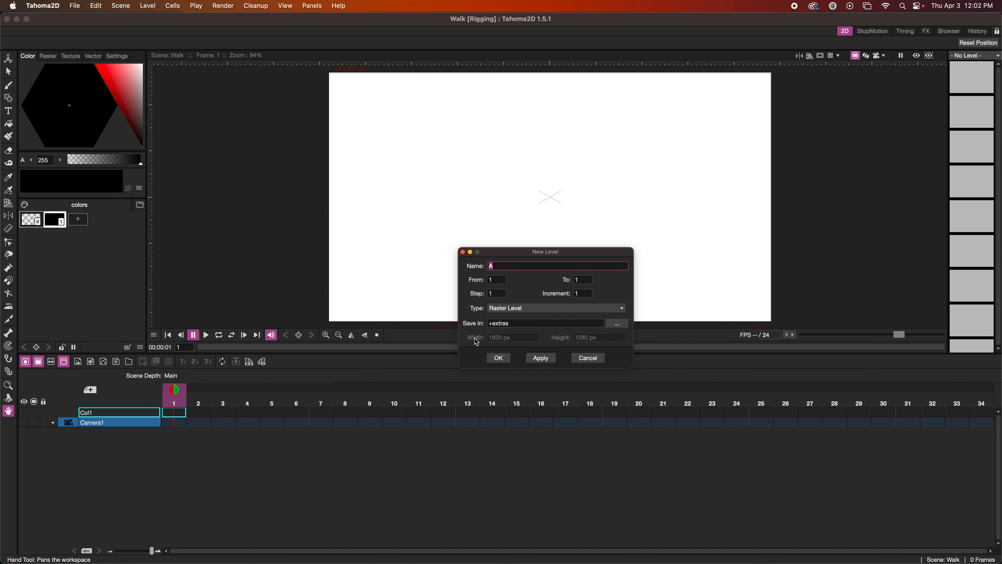
type("Background")
left_click(498, 358)
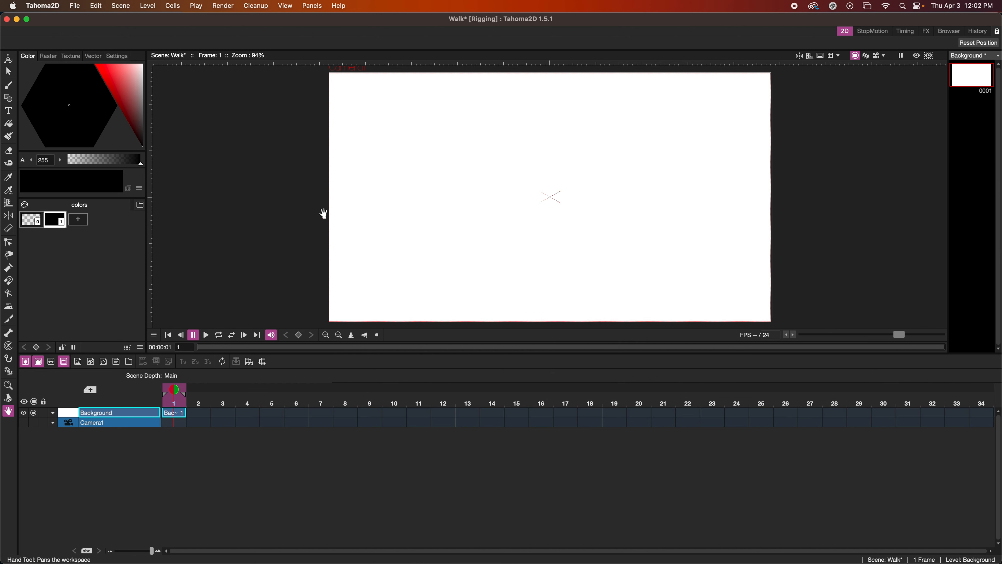
Add medium, dark and light green styles to the palette and fill the Background frame with the light green.
left_click(79, 219)
left_click(63, 95)
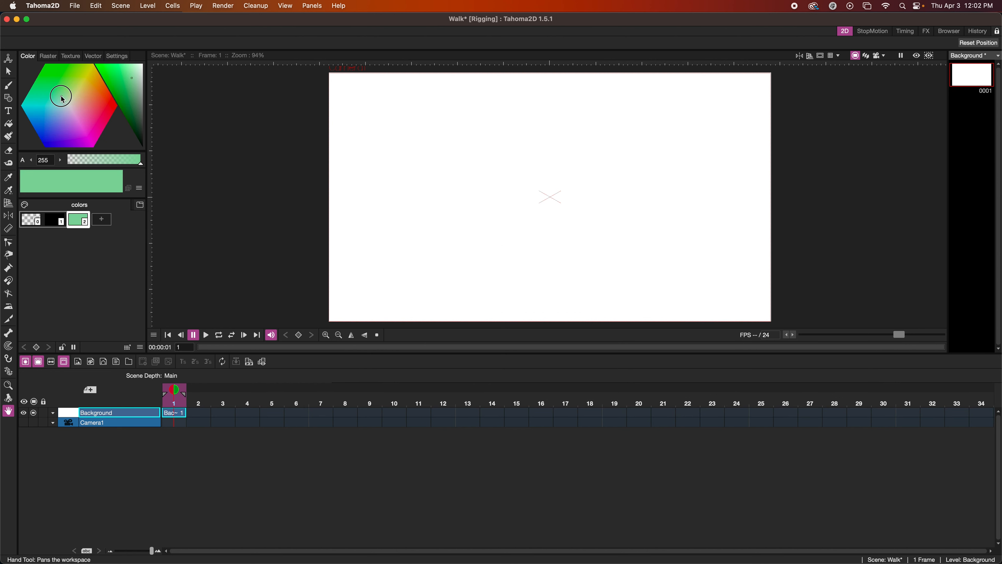
left_click(138, 110)
left_click(102, 219)
left_click(136, 120)
left_click(125, 219)
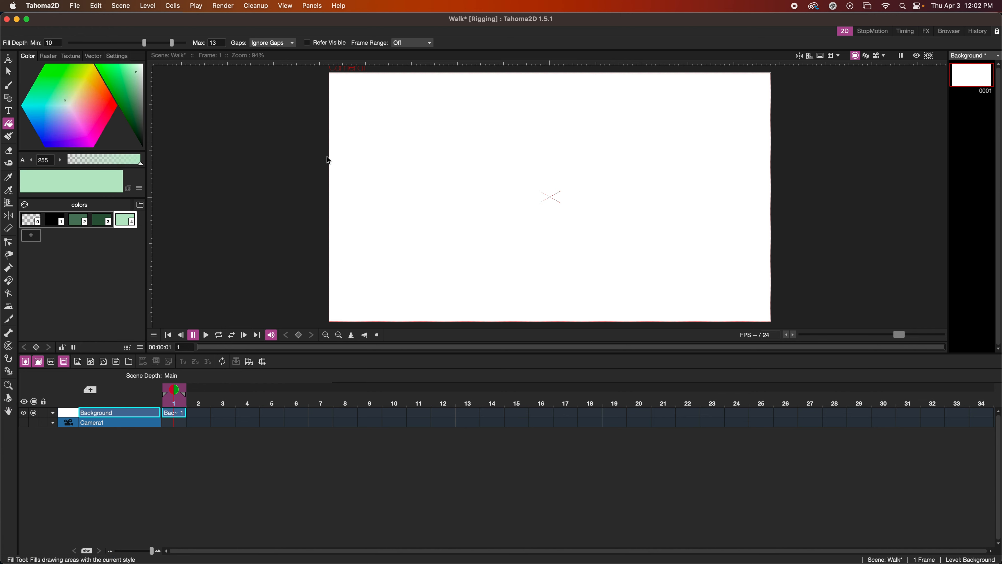
left_click(355, 164)
Paint a band of rolling hills across the middle of the background in medium green with the bulk brush.
left_click(78, 219)
left_click(48, 55)
left_click(100, 118)
mouse_move(315, 178)
left_mouse_down()
mouse_move(630, 167)
mouse_move(774, 146)
left_mouse_up()
left_click_drag(773, 168, 608, 170)
left_click_drag(117, 43, 134, 42)
left_click_drag(337, 185, 773, 186)
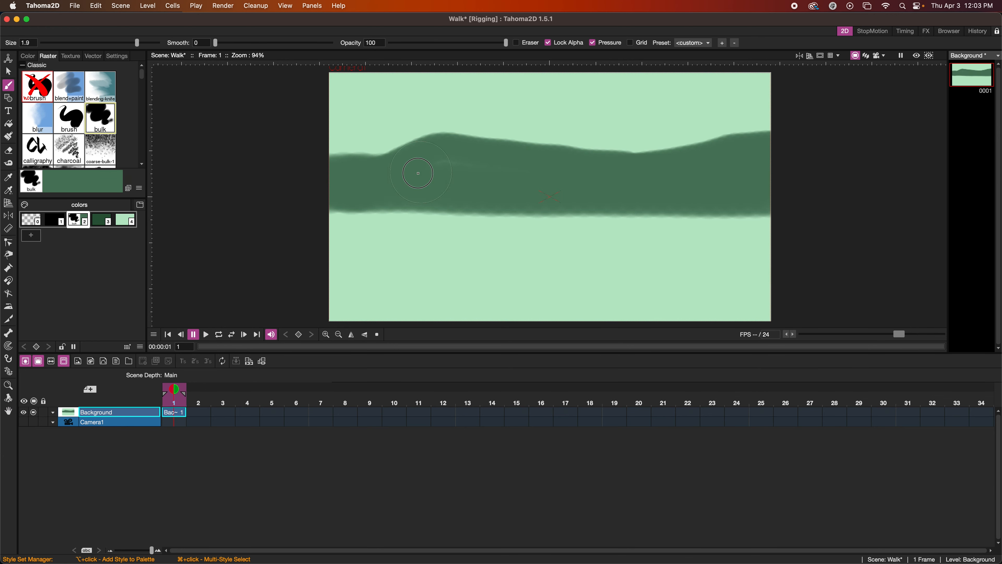
left_click_drag(134, 43, 89, 43)
left_click_drag(330, 208, 528, 214)
Paint the foreground ground below the hills in dark green with the bulk brush.
left_click(101, 219)
left_click(100, 119)
left_click_drag(331, 212, 772, 210)
left_click_drag(89, 42, 133, 43)
left_click_drag(343, 225, 726, 312)
left_click_drag(769, 302, 734, 315)
left_click_drag(333, 235, 333, 213)
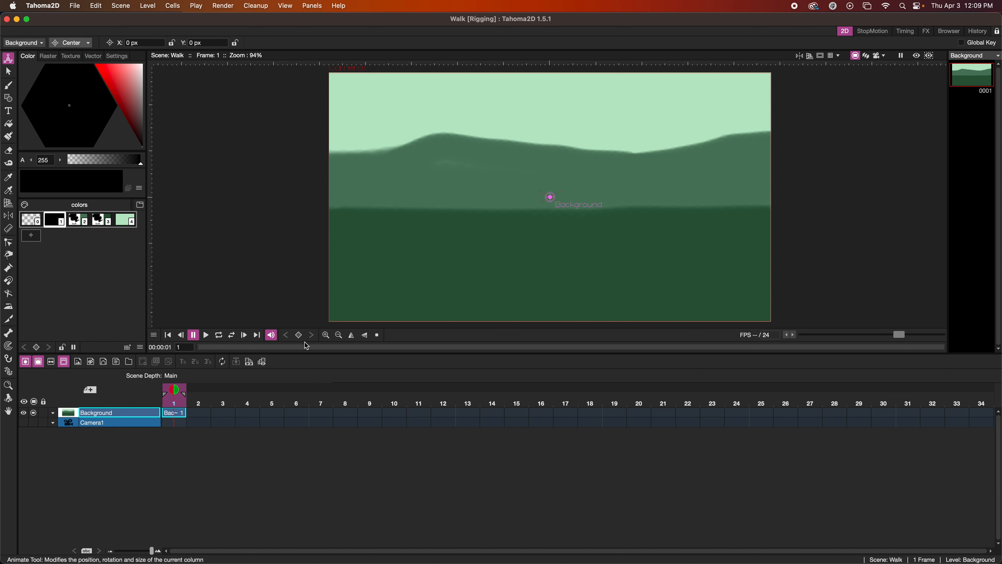
Load Skeleton Template.tnz from the Rigging scenes folder into the scene from its original location, without importing it.
right_click(171, 415)
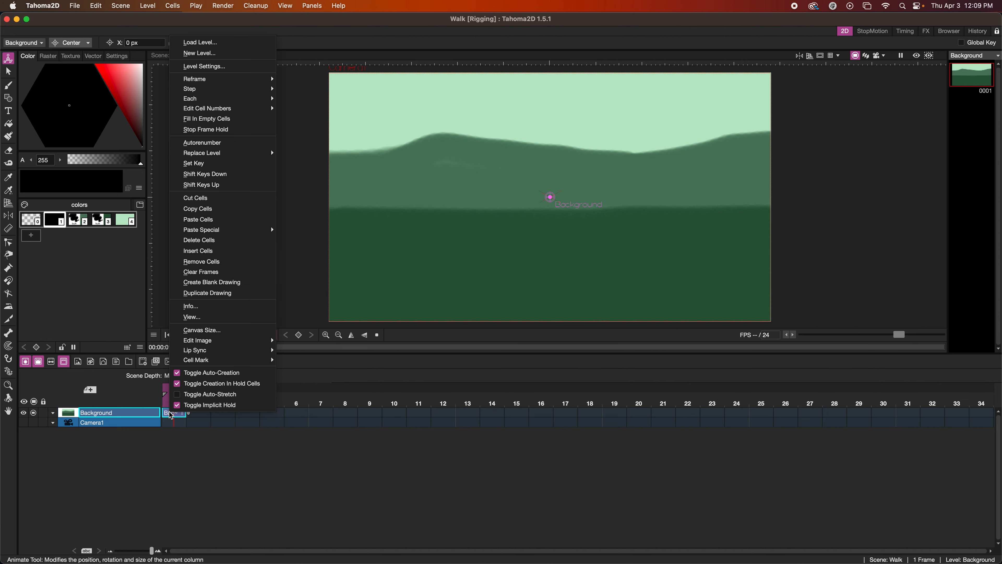
left_click(199, 43)
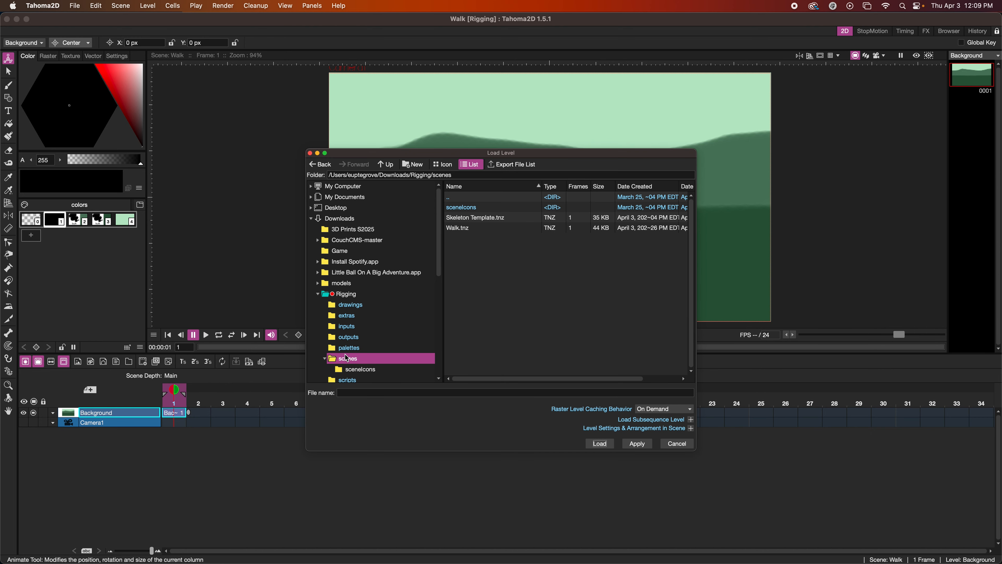
double_click(346, 361)
left_click(455, 219)
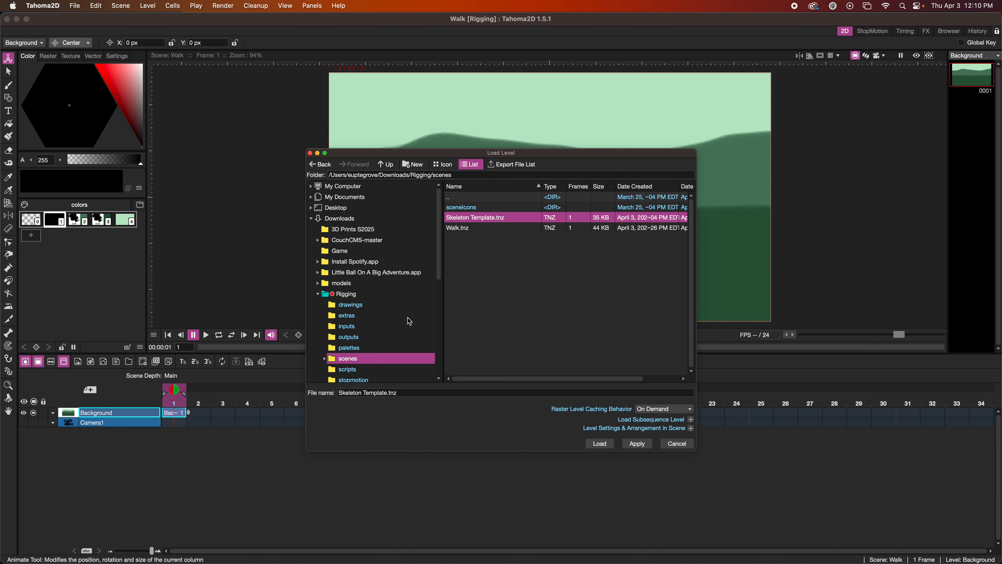
left_click(599, 443)
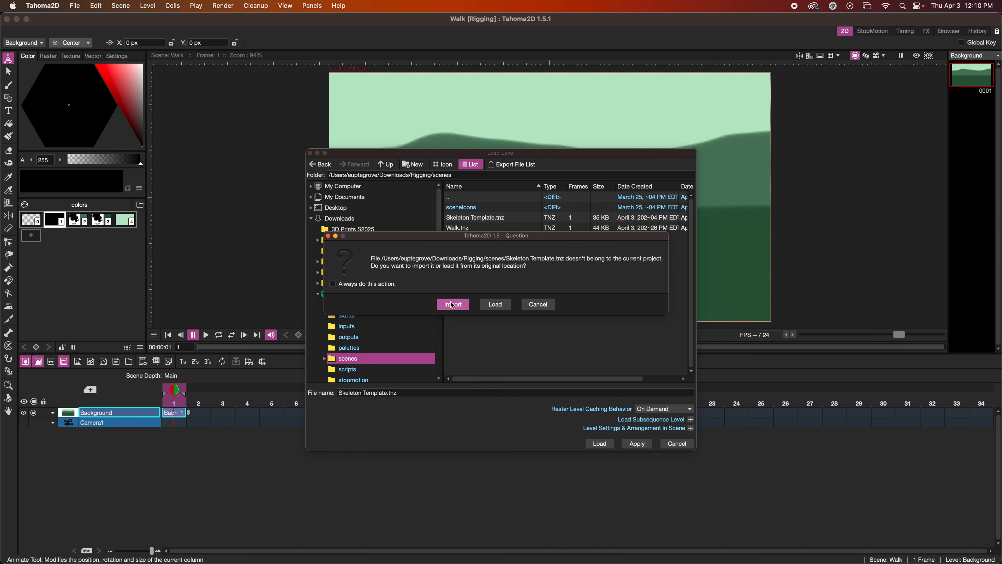
left_click(494, 304)
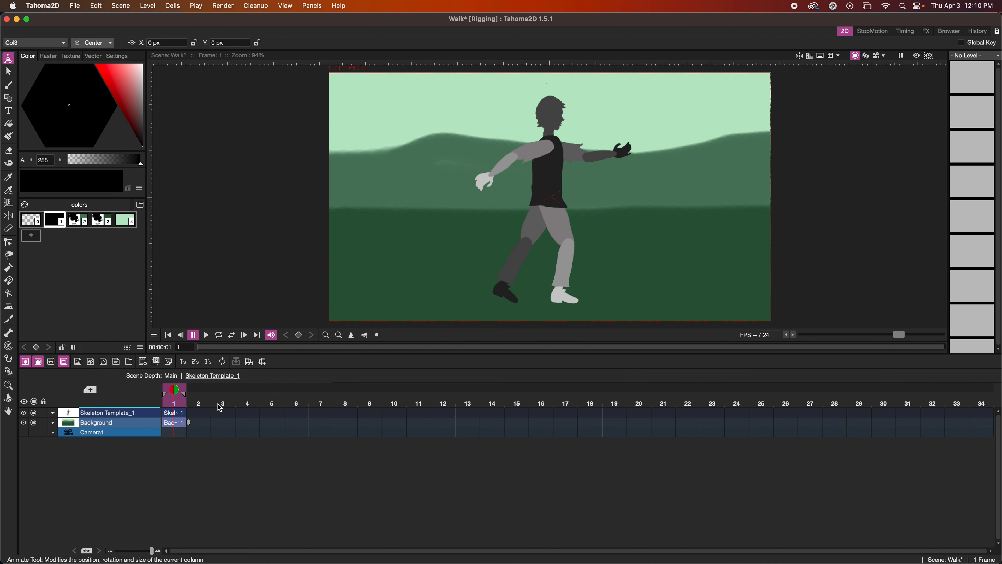
Switch to Safari, examine the walk cycle pose reference on the Animation page, and return to Tahoma2D.
left_click(171, 415)
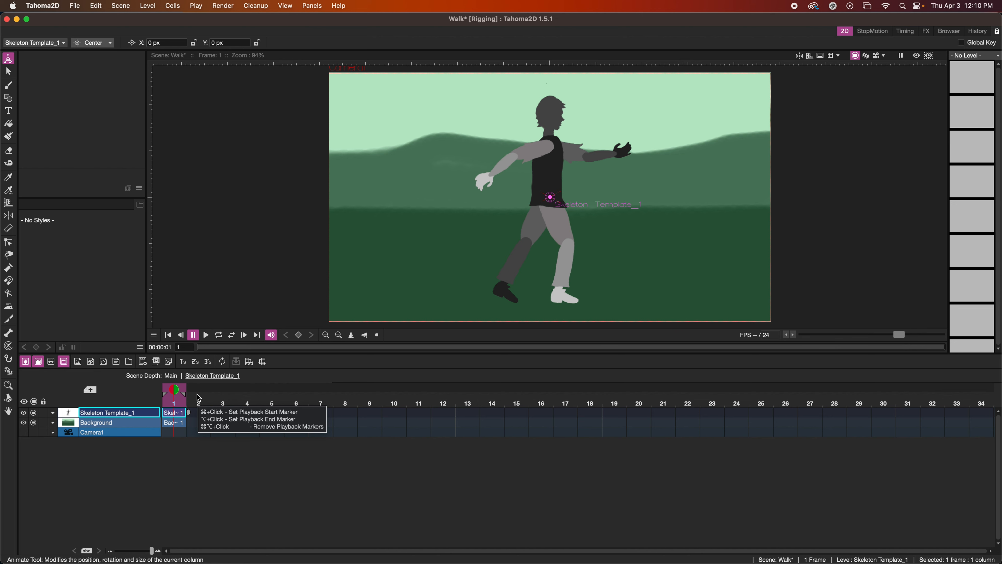
left_click(288, 542)
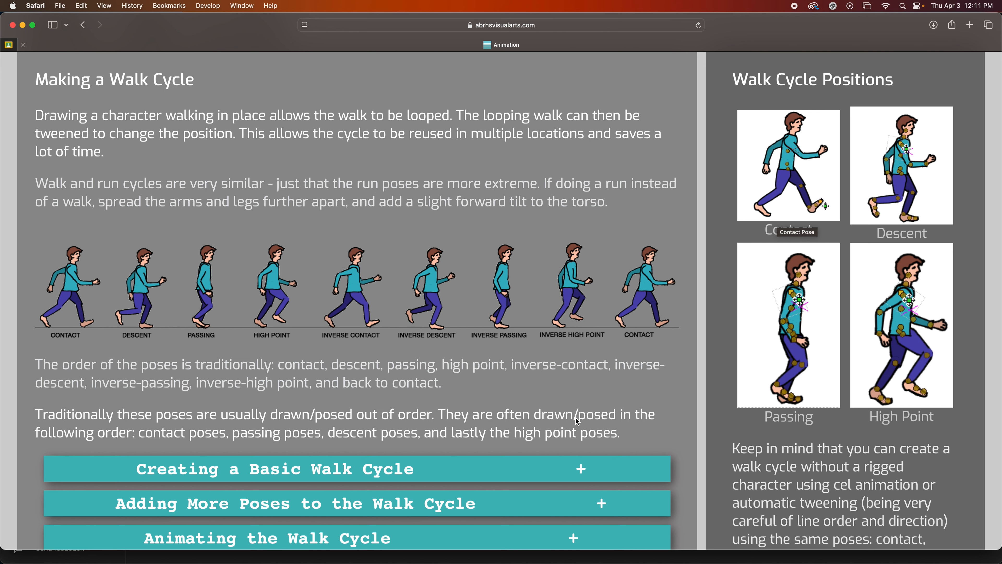
mouse_move(478, 558)
left_click(653, 551)
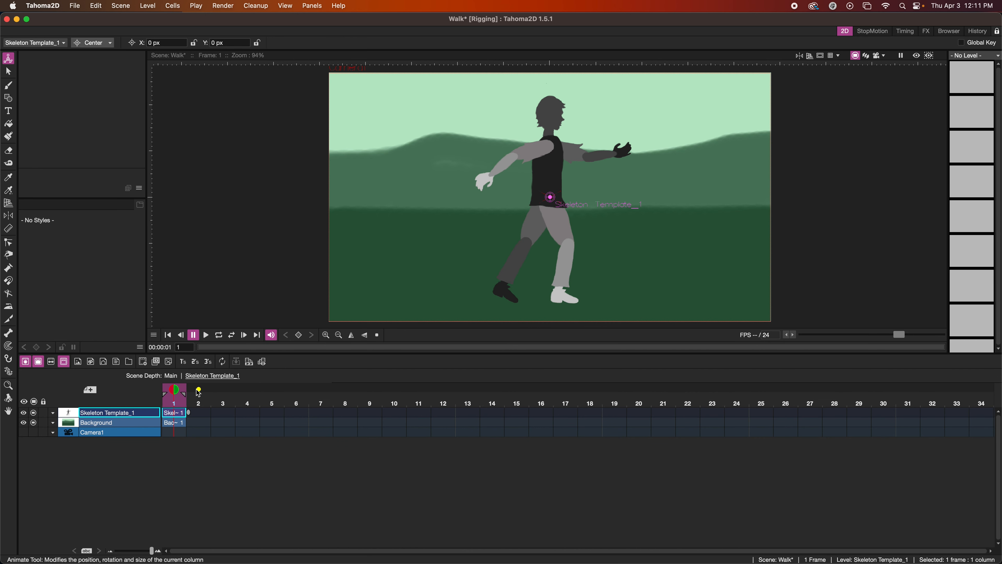
Open the Skeleton Template_1 sub-scene and turn on Edit In Place to show the background behind the character.
left_click(250, 363)
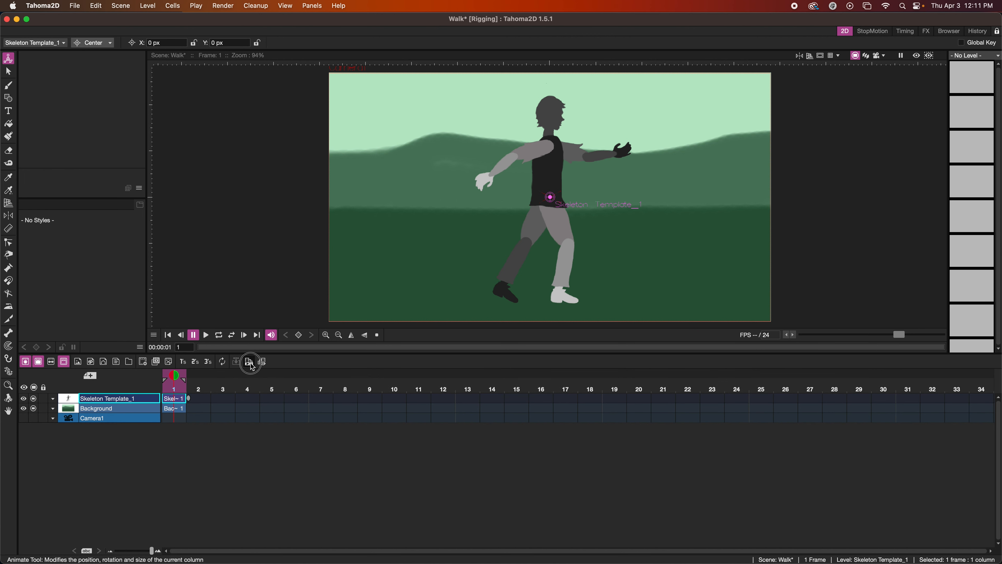
left_click(250, 363)
left_click(211, 378)
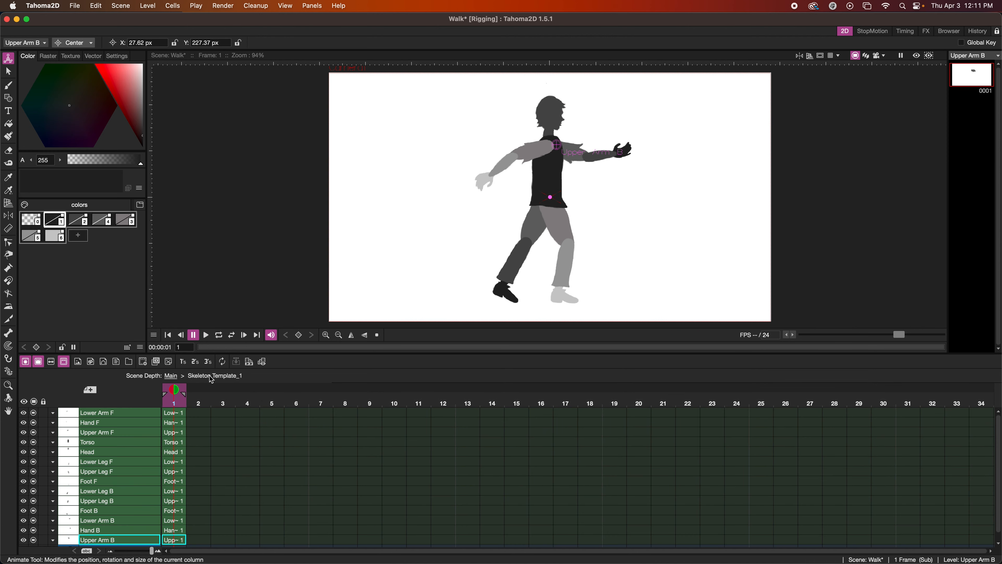
left_click(262, 361)
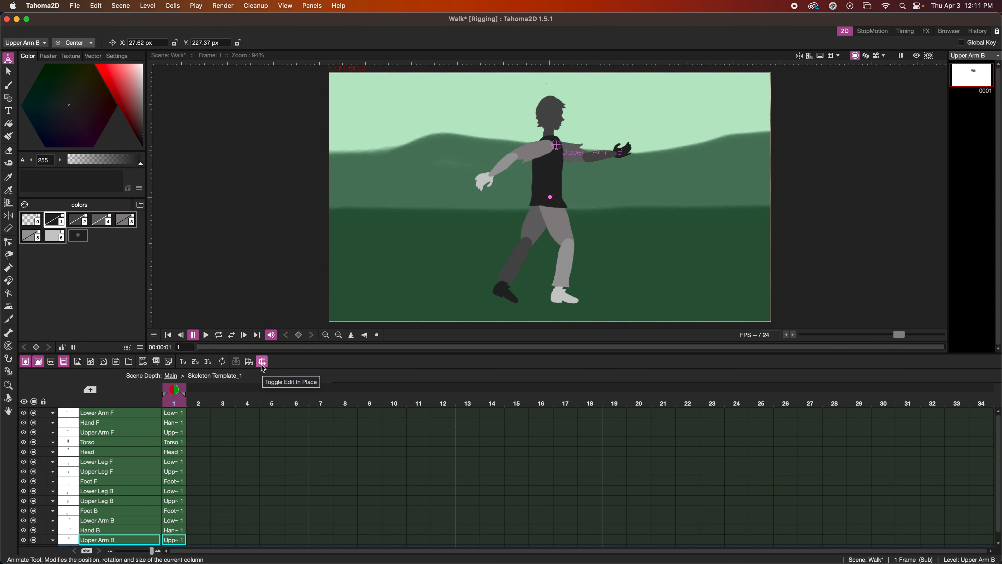
Using the Skeleton tool in Animate mode, bend the rear-swung front arm downward and lower the forward-reaching back arm.
left_click(8, 333)
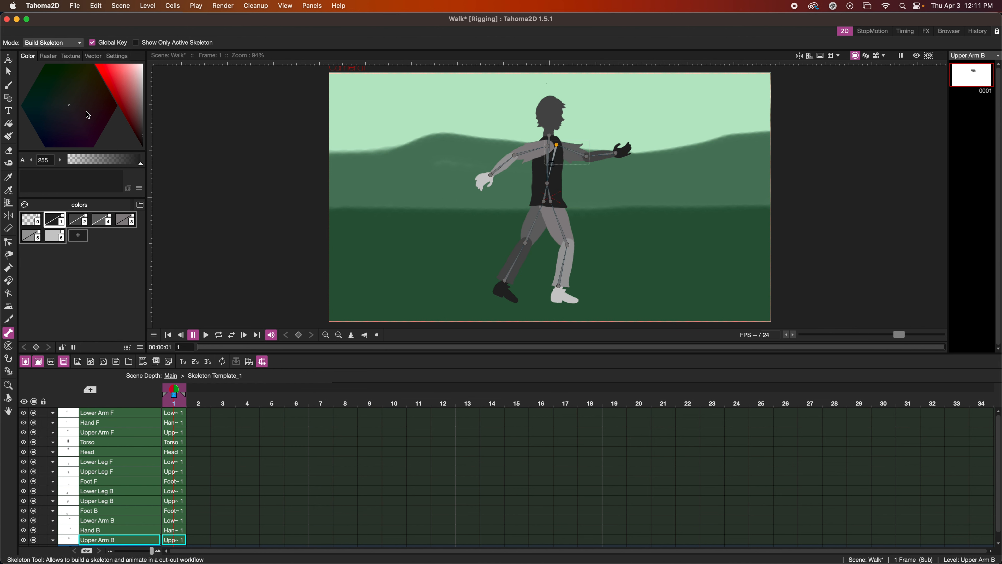
left_click(51, 42)
left_click(36, 59)
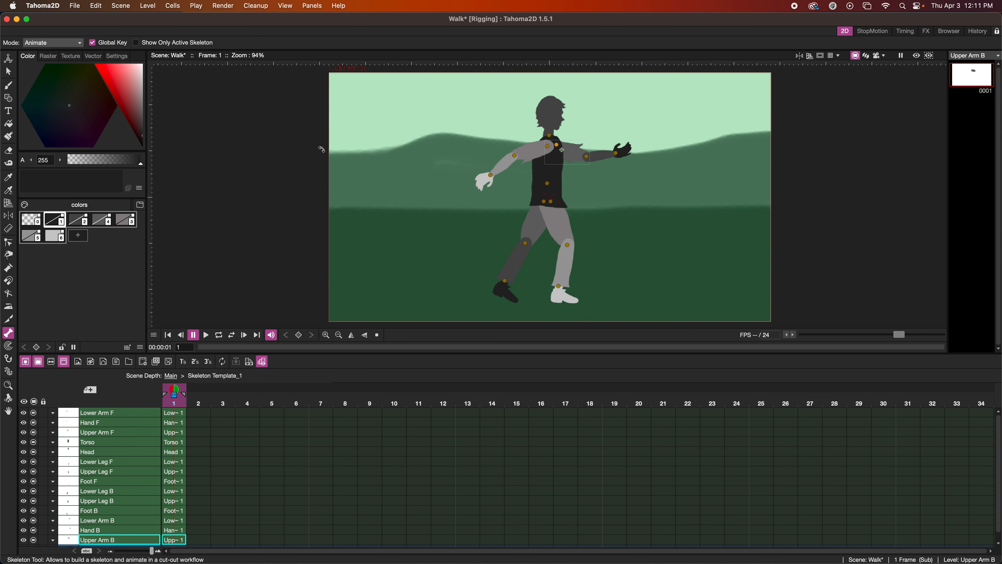
left_click(520, 152)
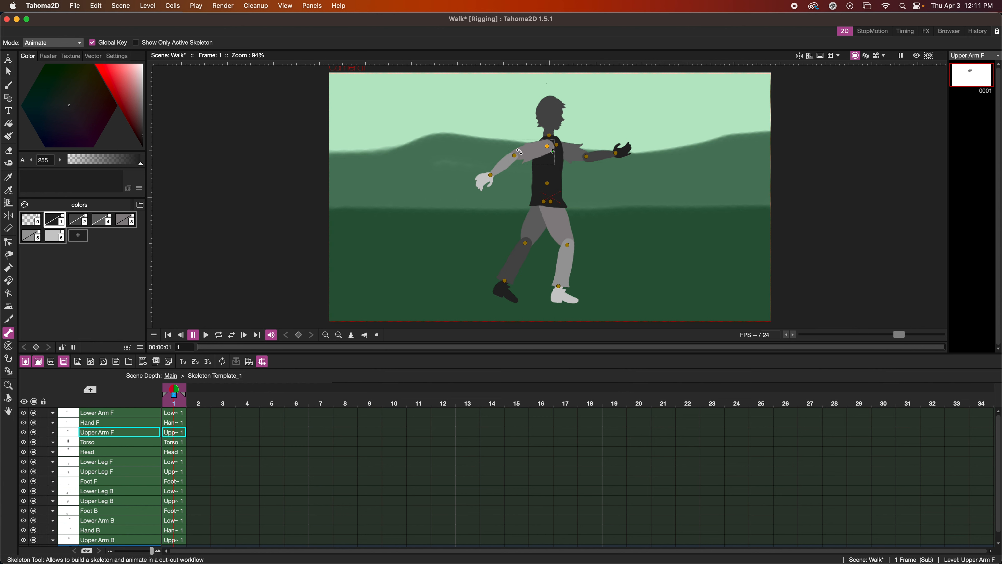
left_click_drag(506, 145, 515, 178)
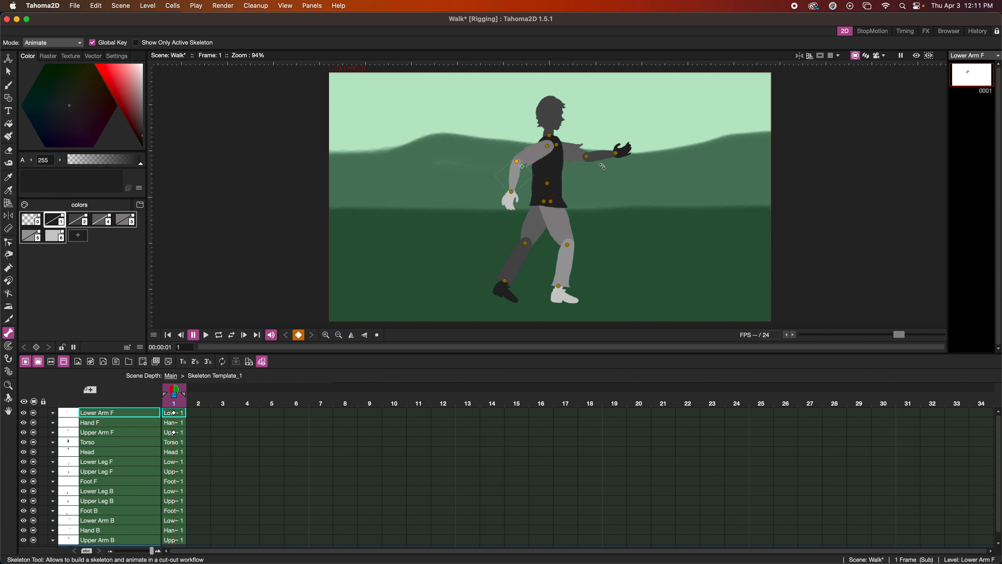
left_click(579, 154)
left_click_drag(578, 153, 597, 164)
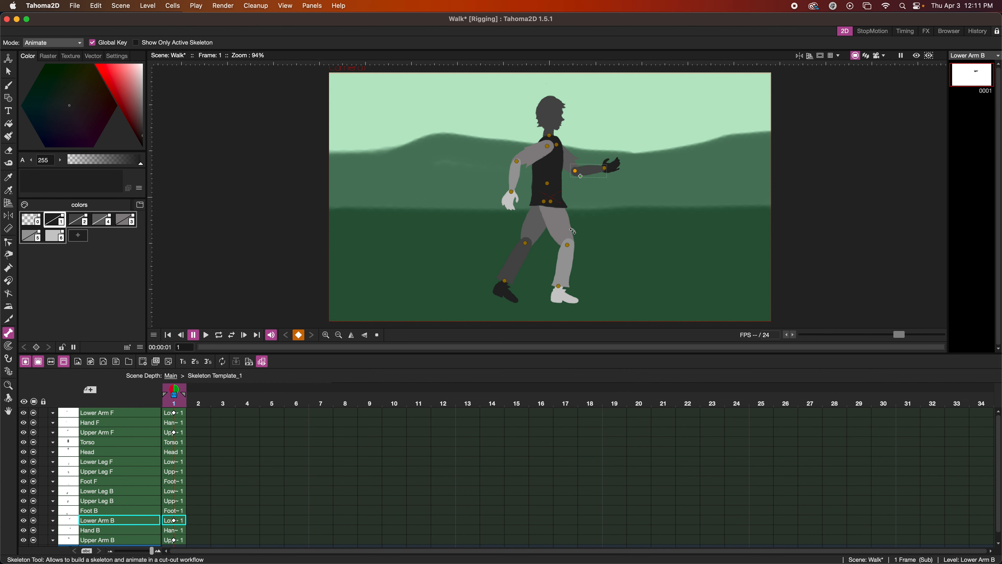
Pose the legs in a contact stance with the front leg swung further forward, and raise the front upper arm slightly.
left_click_drag(573, 231, 570, 230)
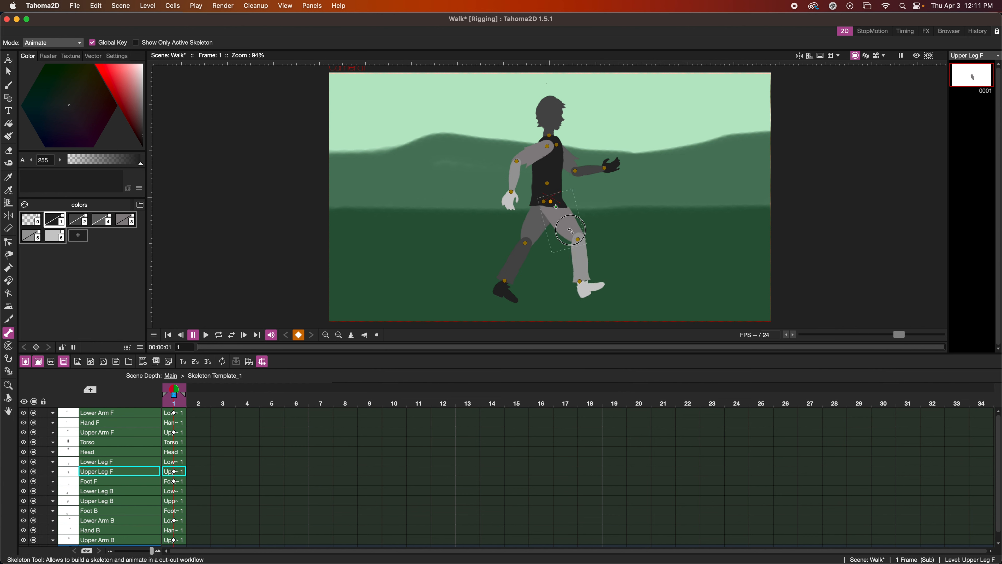
left_click_drag(577, 267, 576, 269)
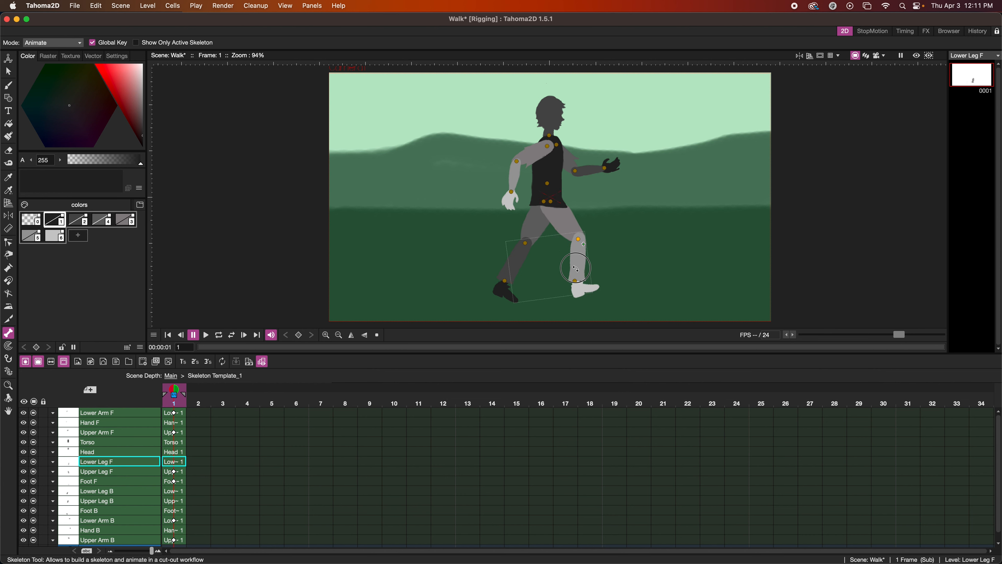
left_click_drag(509, 264, 535, 232)
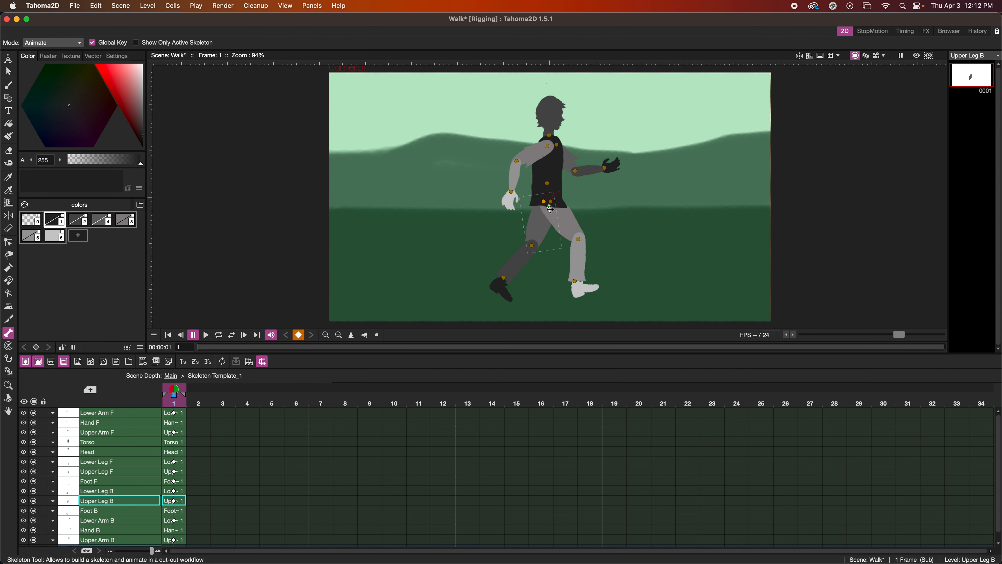
left_click(526, 160)
left_click_drag(527, 160, 525, 158)
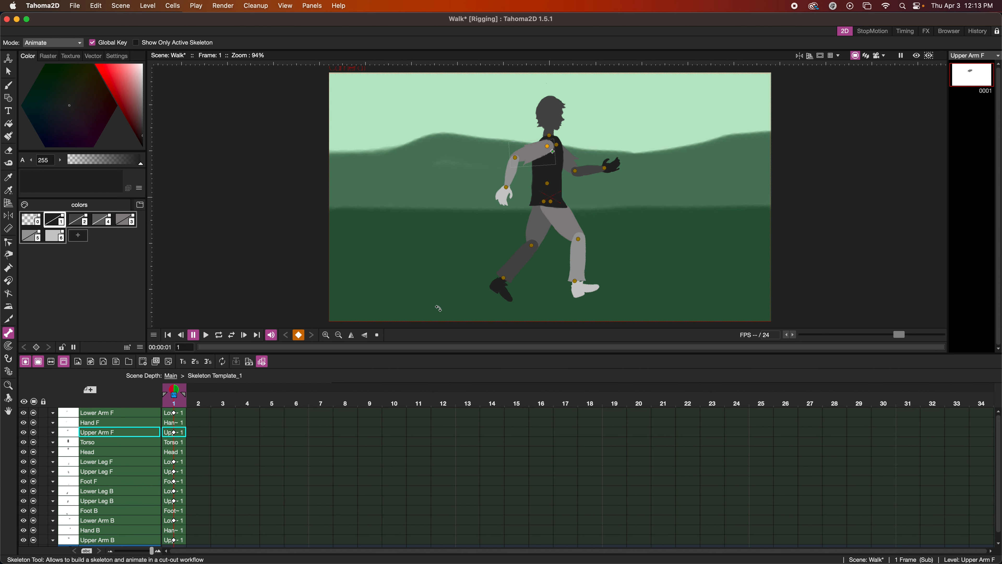
Insert multiple keys at frame 1 so every body part column is keyed.
right_click(177, 404)
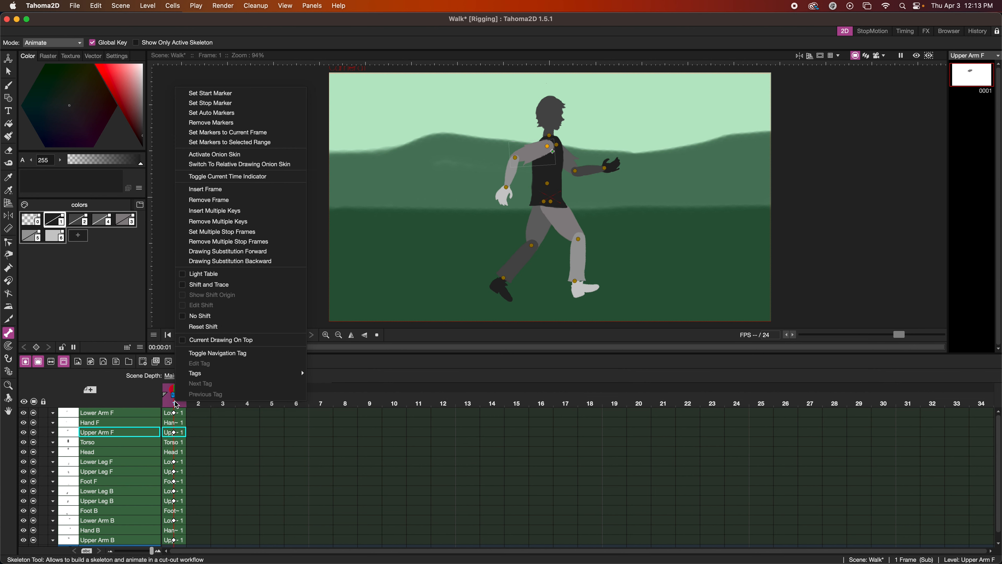
left_click(215, 211)
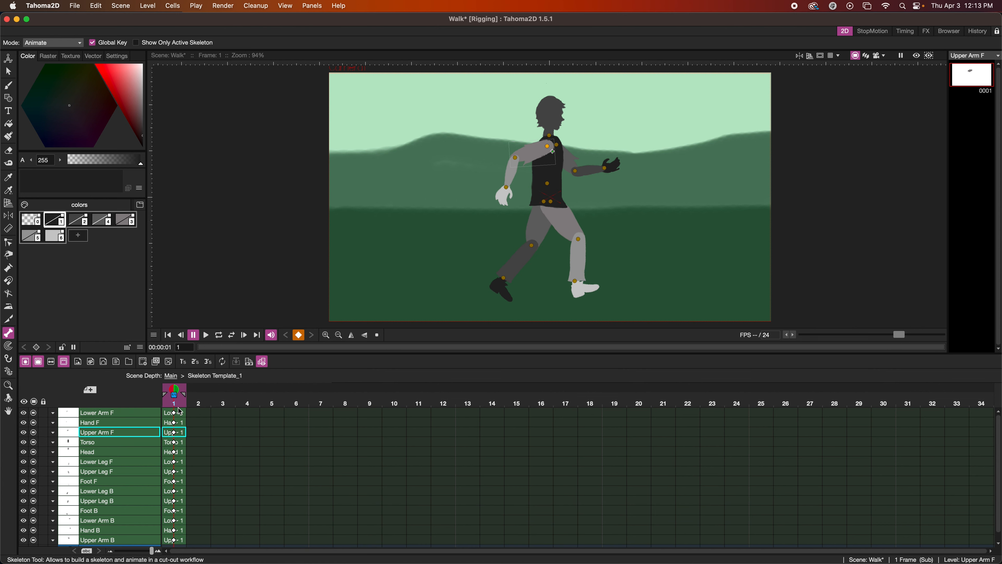
scroll(180, 437, "down", 1)
scroll(180, 438, "up", 1)
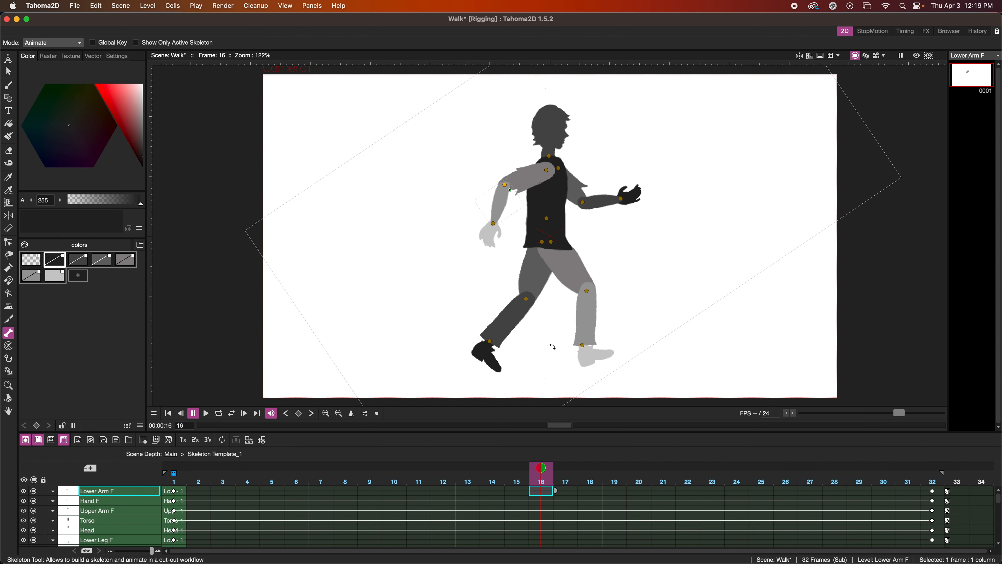
Rotate the back upper leg forward at frame 16 so it lines up behind the front leg.
left_click(535, 278)
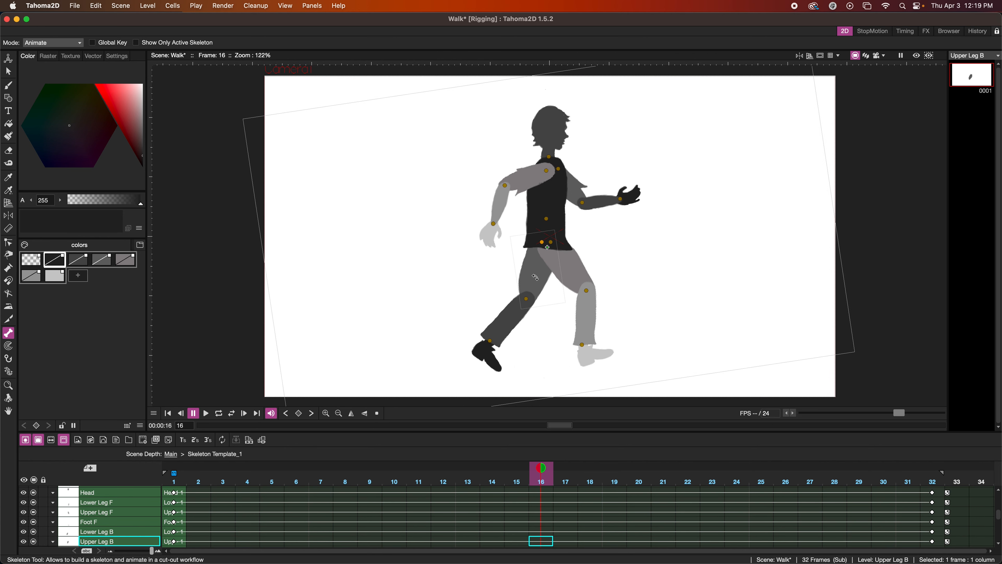
left_click_drag(532, 277, 566, 279)
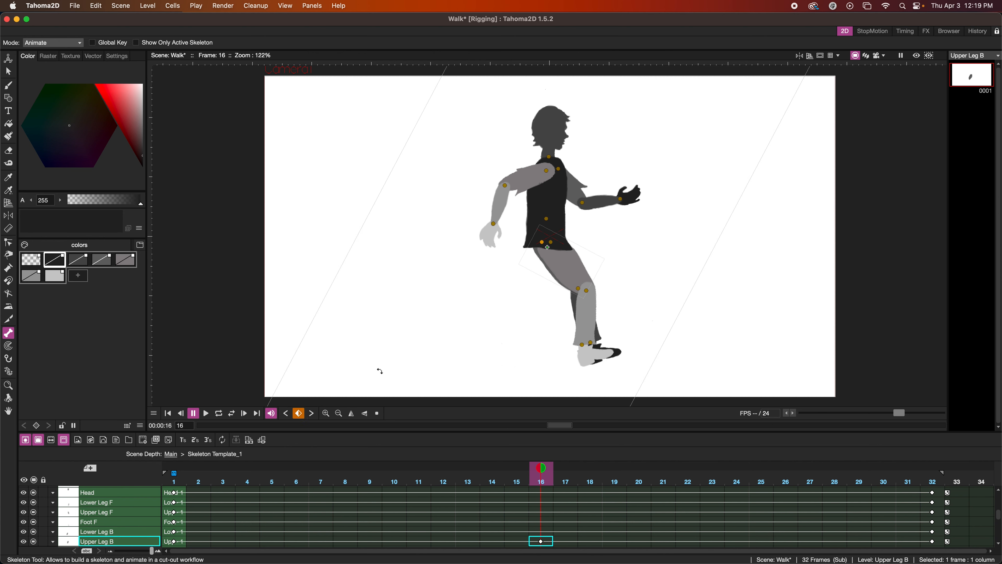
Show frame 1 as a fixed onion skin and extend the onion skin to the whole scene.
left_click(175, 465)
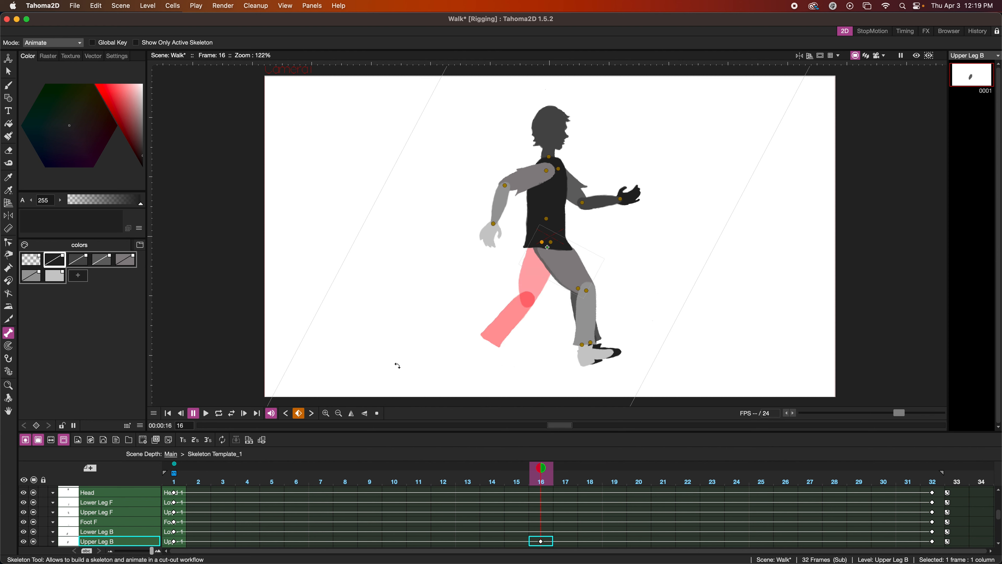
right_click(505, 293)
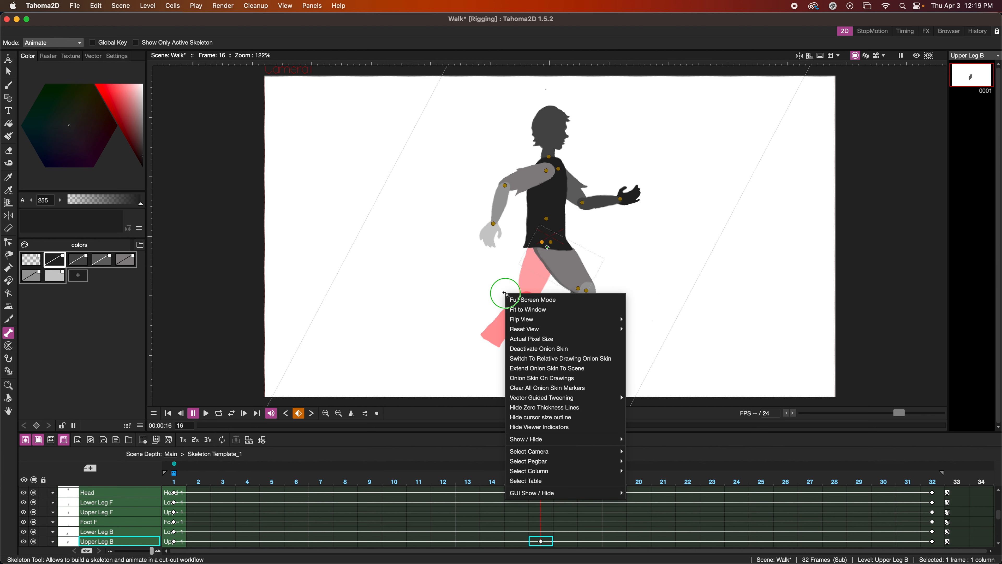
left_click(524, 370)
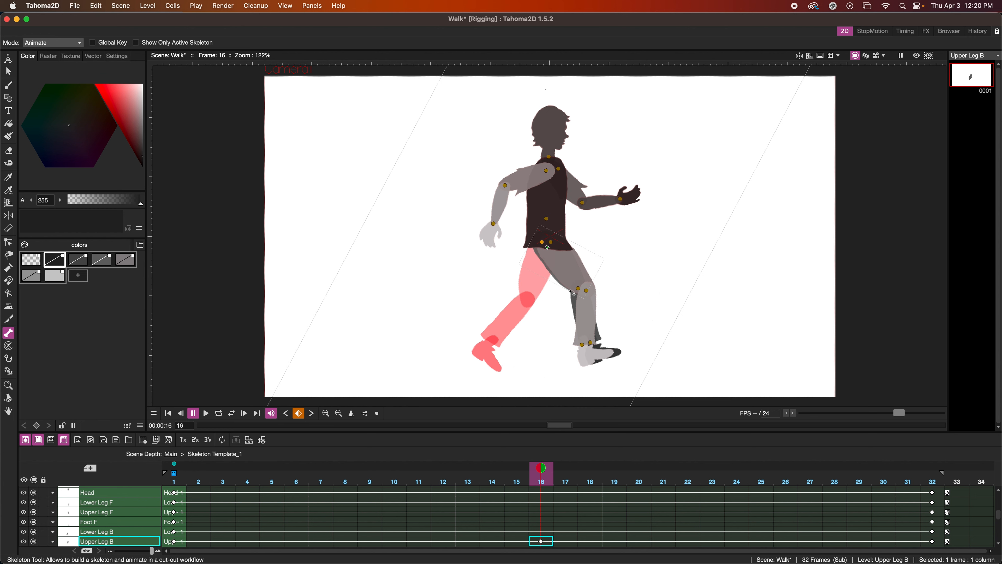
Rotate the front upper leg, lower leg and foot backward at frame 16 to match the onion-skinned back leg of frame 1.
left_click(573, 266)
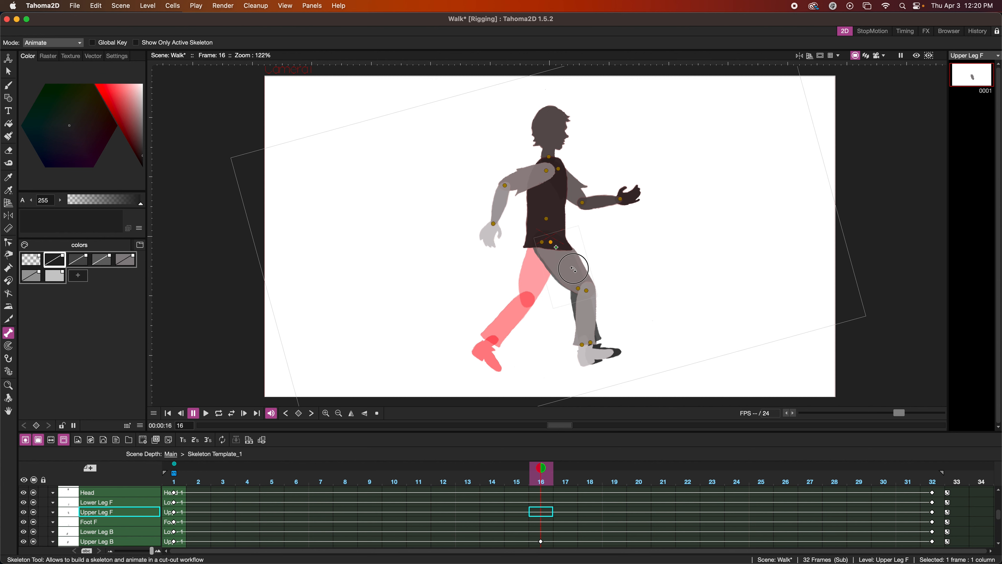
left_click_drag(557, 275, 541, 277)
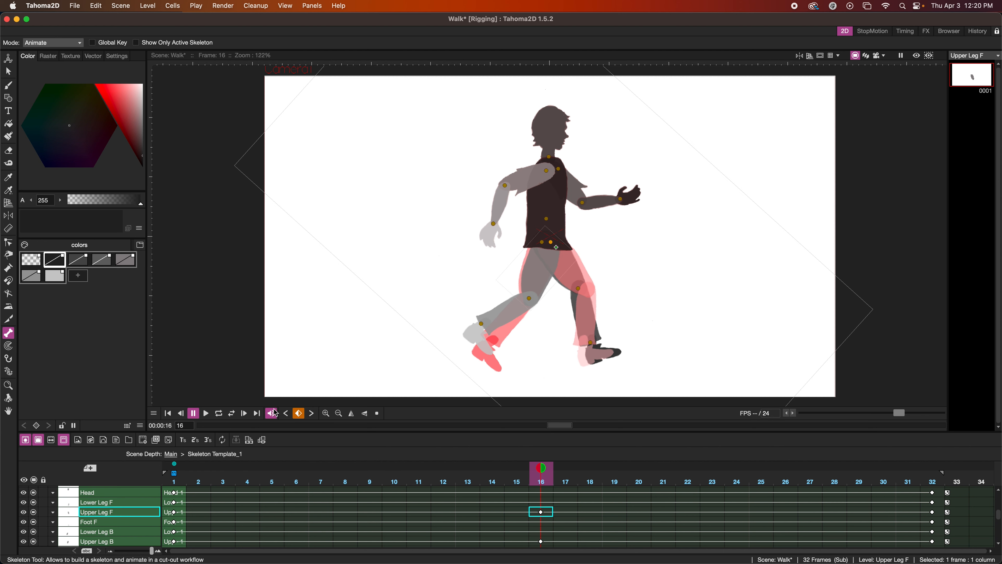
left_click_drag(530, 281, 532, 277)
left_click_drag(501, 319, 503, 322)
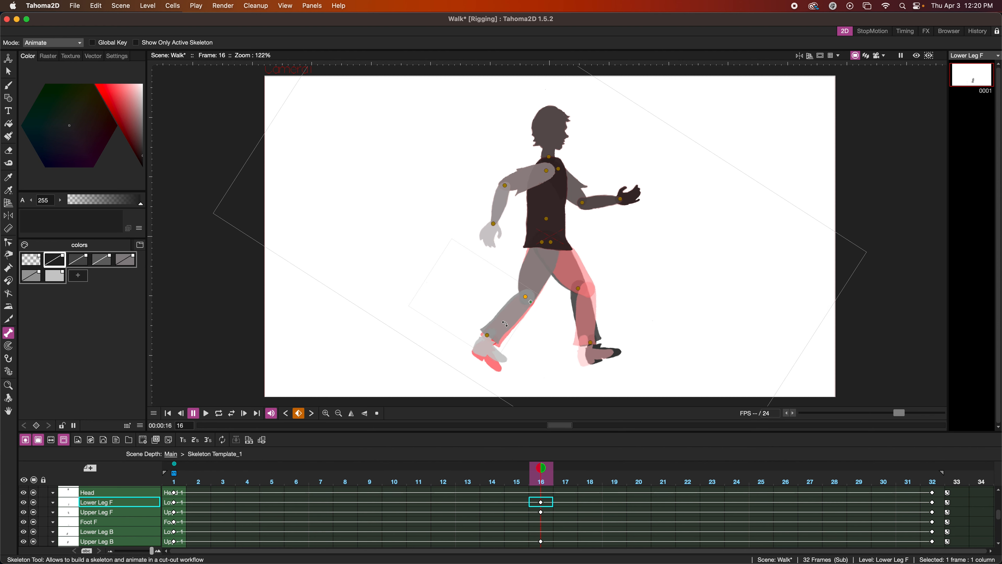
left_click_drag(495, 356, 491, 360)
left_click_drag(494, 326, 498, 328)
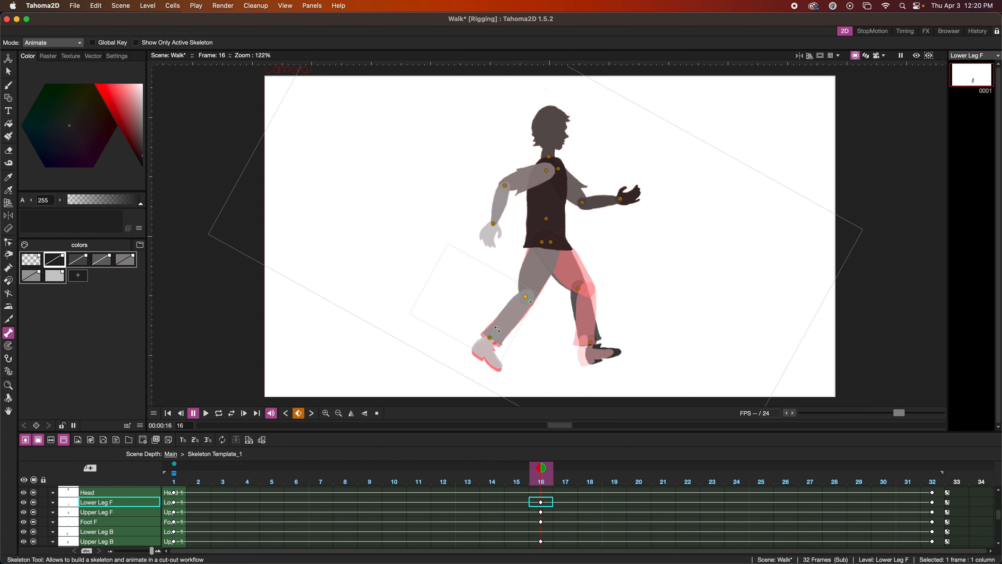
left_click(572, 281)
left_click(576, 298)
left_click_drag(556, 281, 620, 277)
key("super+z")
key("super+z")
Adjust the back leg and its foot at frame 16 to line up with the onion-skinned front leg of frame 1.
left_click(541, 541)
left_click(600, 321)
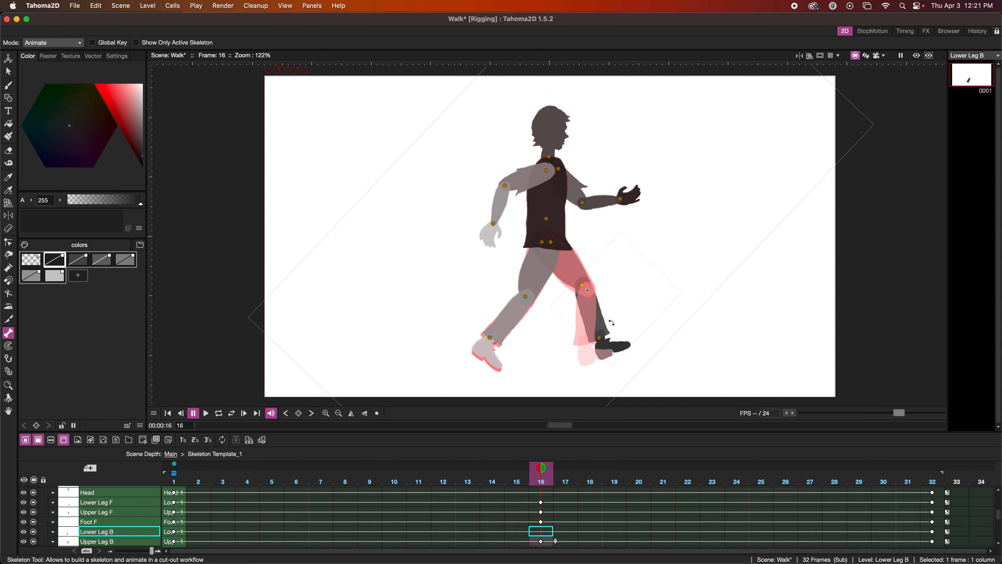
left_click_drag(625, 321, 625, 336)
left_click(609, 352)
key("super+z")
scroll(210, 480, "down", 3)
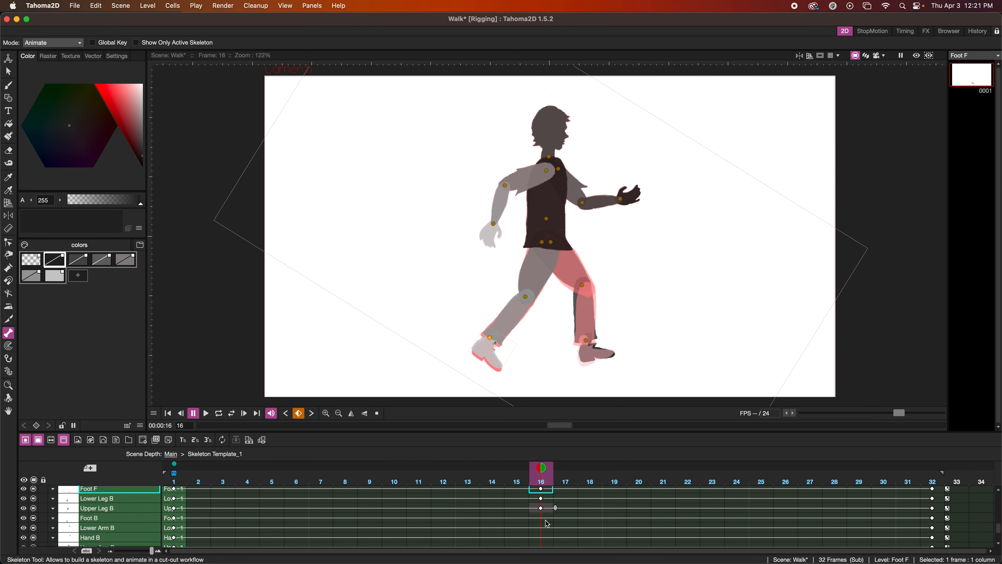
left_click(592, 345)
left_click_drag(633, 346, 631, 347)
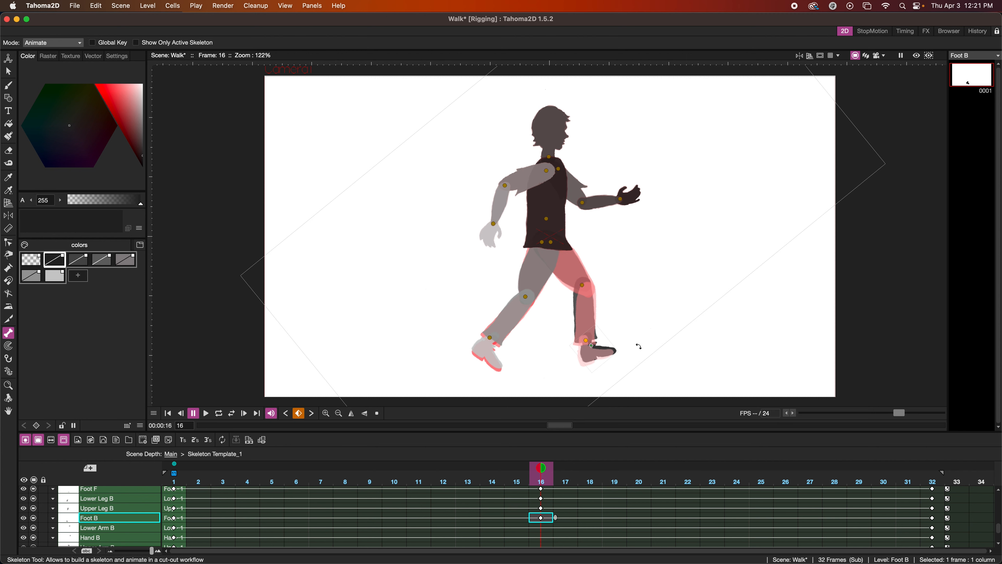
Swing the back upper arm behind the torso at frame 16, and shift the same arm slightly down at frame 1.
left_click(560, 169)
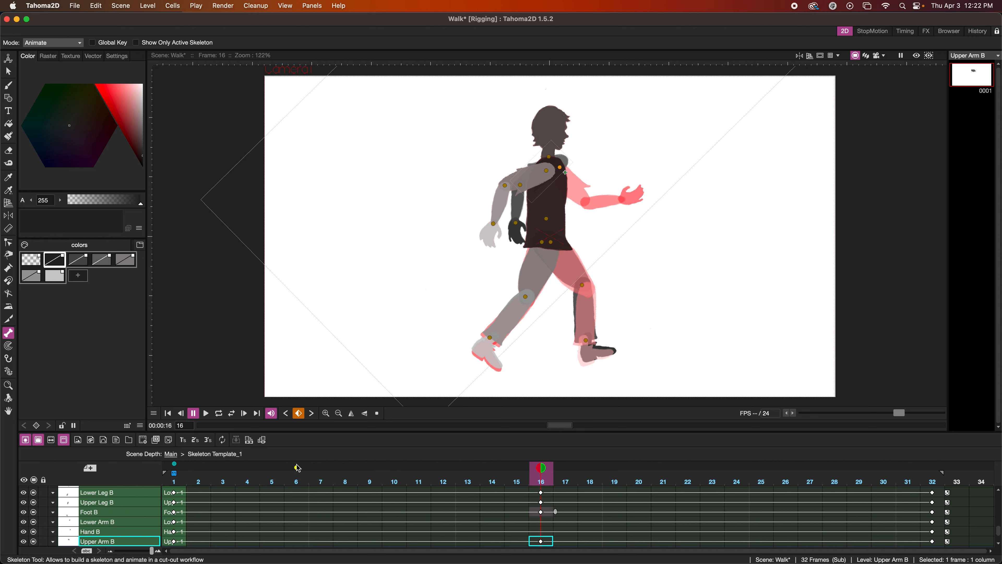
left_click(180, 541)
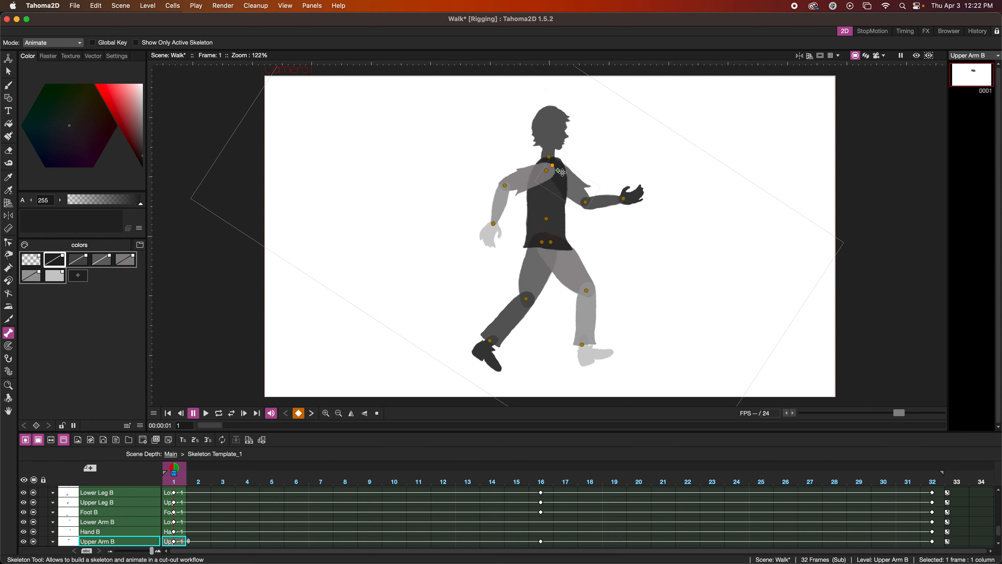
left_click_drag(561, 171, 561, 176)
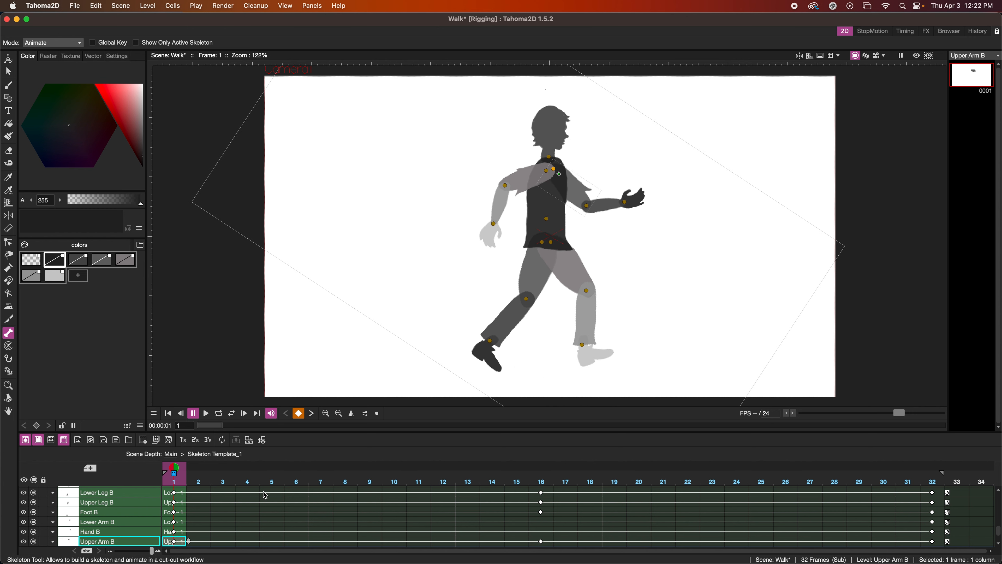
Copy the Upper Arm B key from frame 1 onto its key at frame 32.
left_click(174, 543)
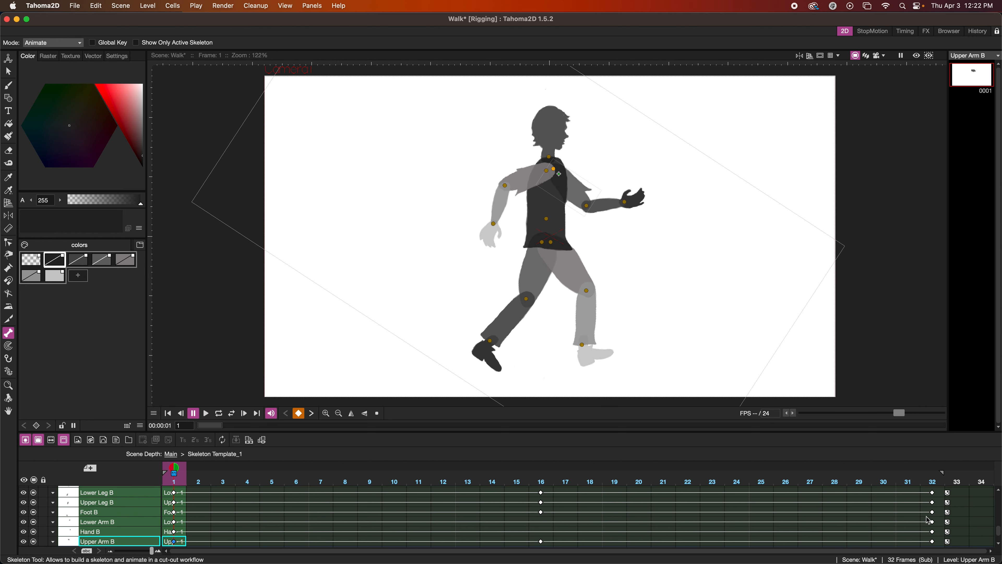
left_click(933, 543)
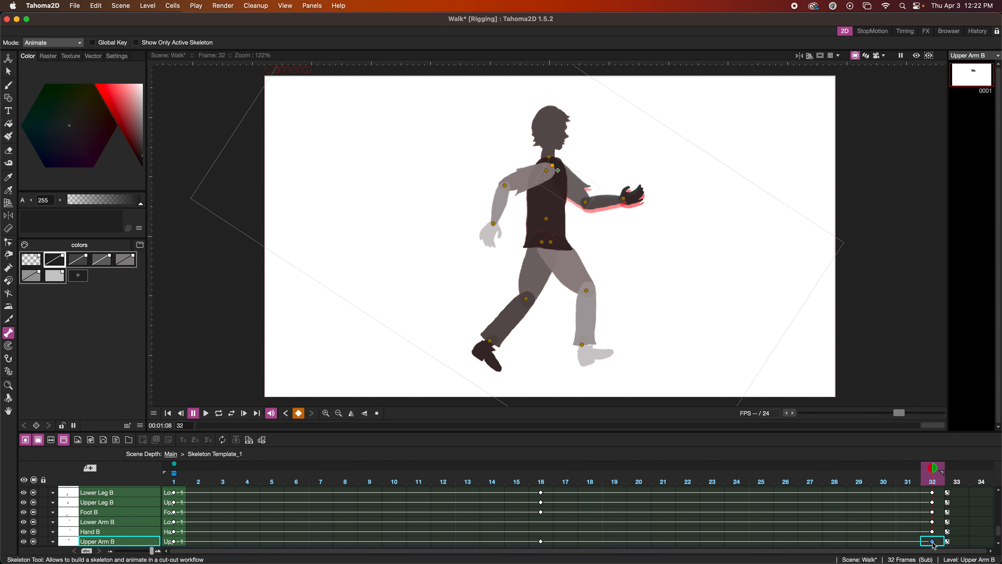
left_click(932, 542)
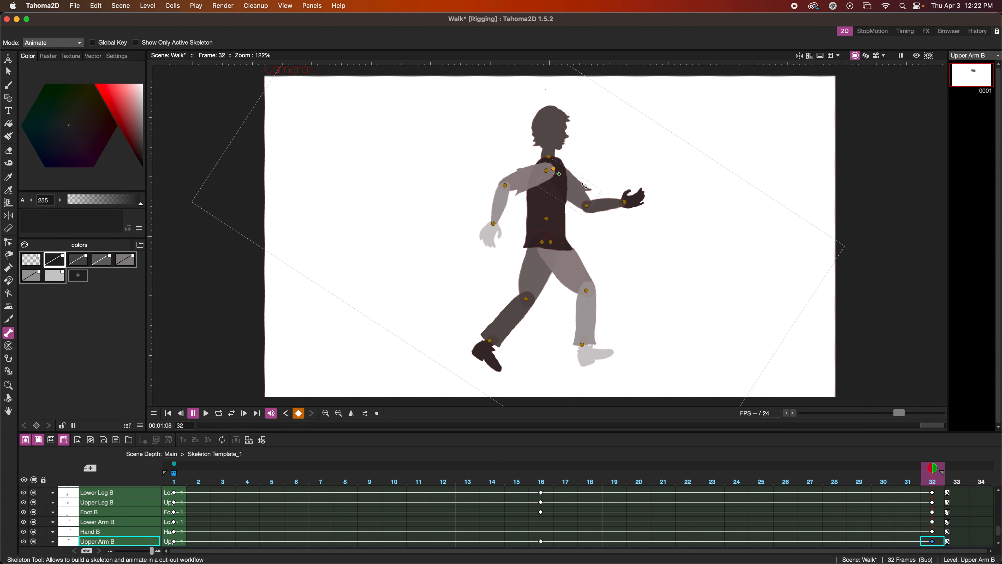
Swap the arm positions at frame 16 by matching the back arm to the rear onion-skinned arm and swinging the front arm forward.
left_click(551, 542)
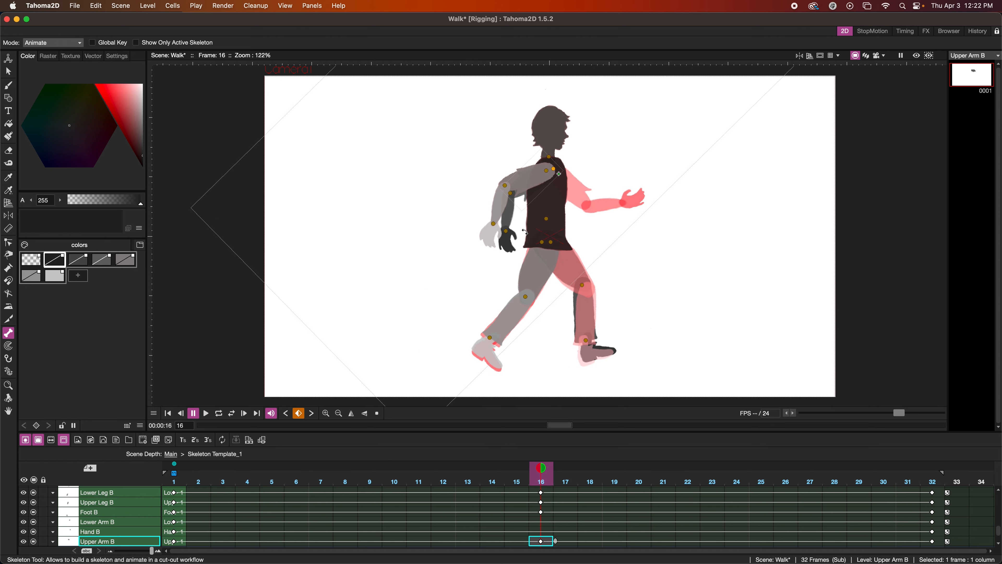
left_click_drag(496, 163, 497, 160)
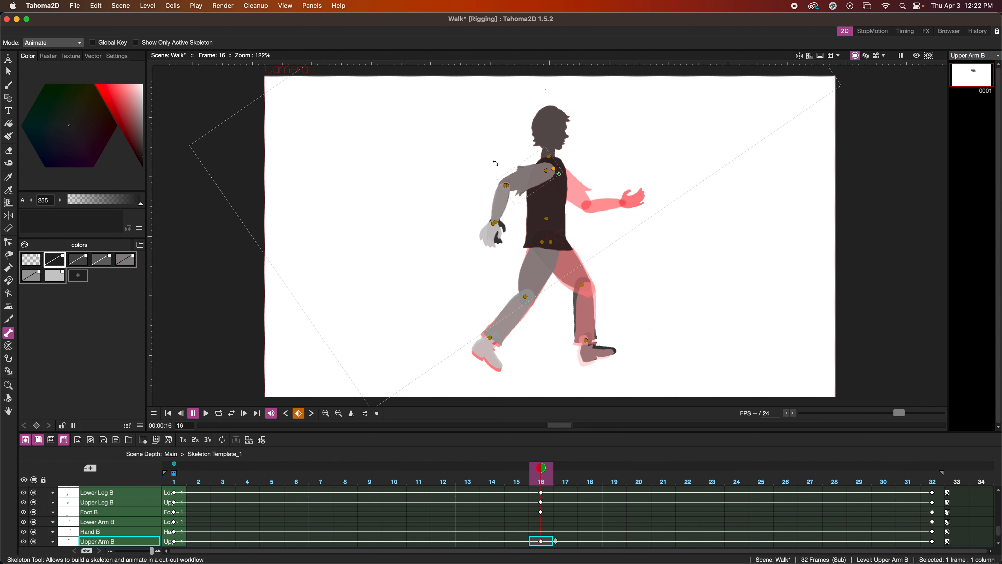
left_click(529, 170)
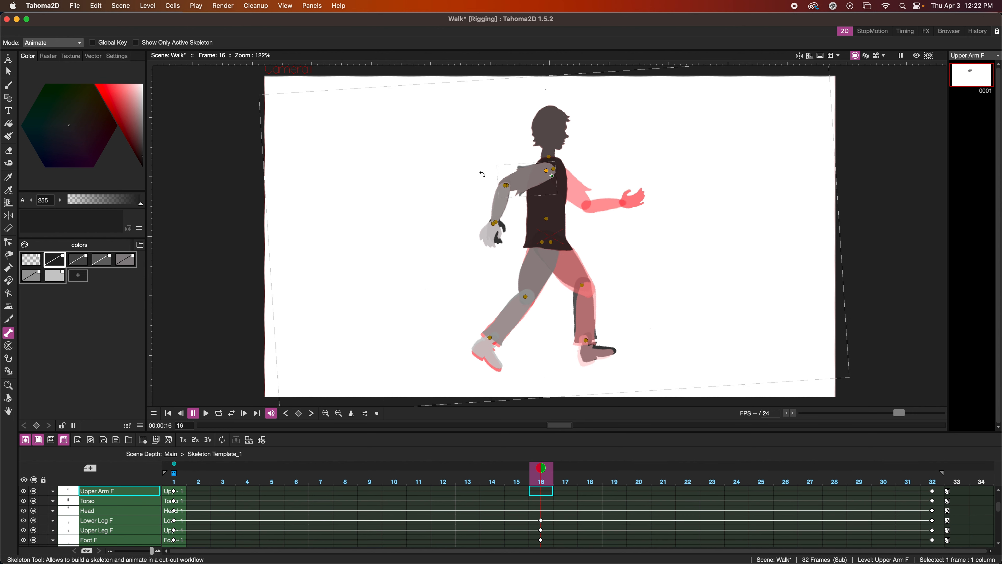
left_click_drag(461, 174, 610, 202)
left_click(610, 194)
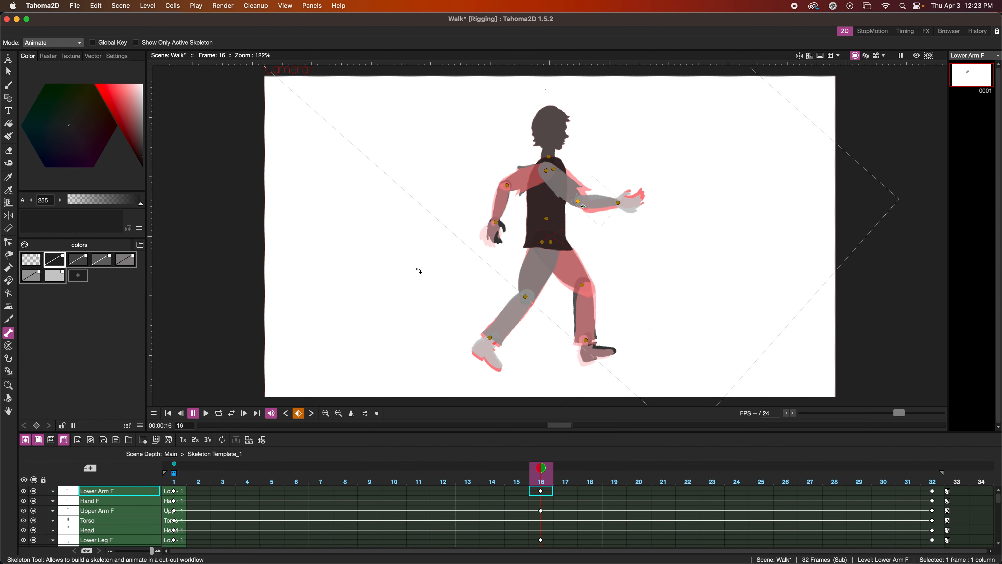
Play the walk cycle in a loop from frame 1, stop it, and scrub back to frame 17.
left_click(168, 413)
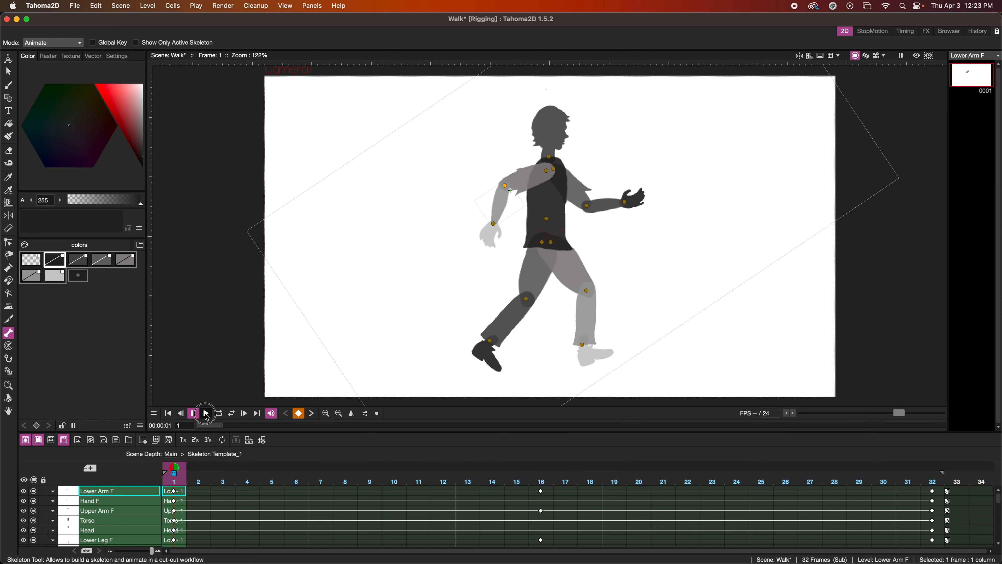
left_click(205, 413)
left_click(219, 413)
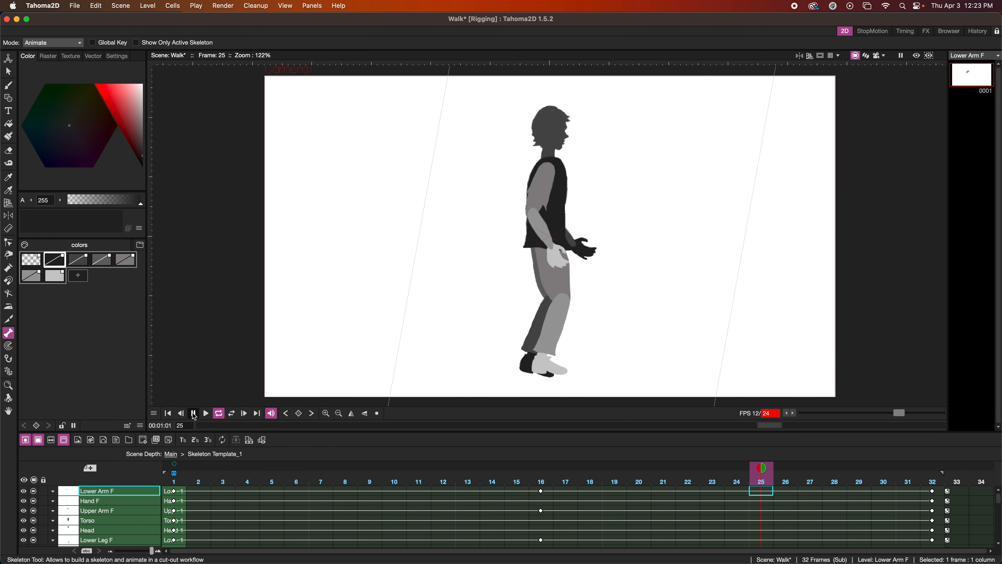
left_click(194, 413)
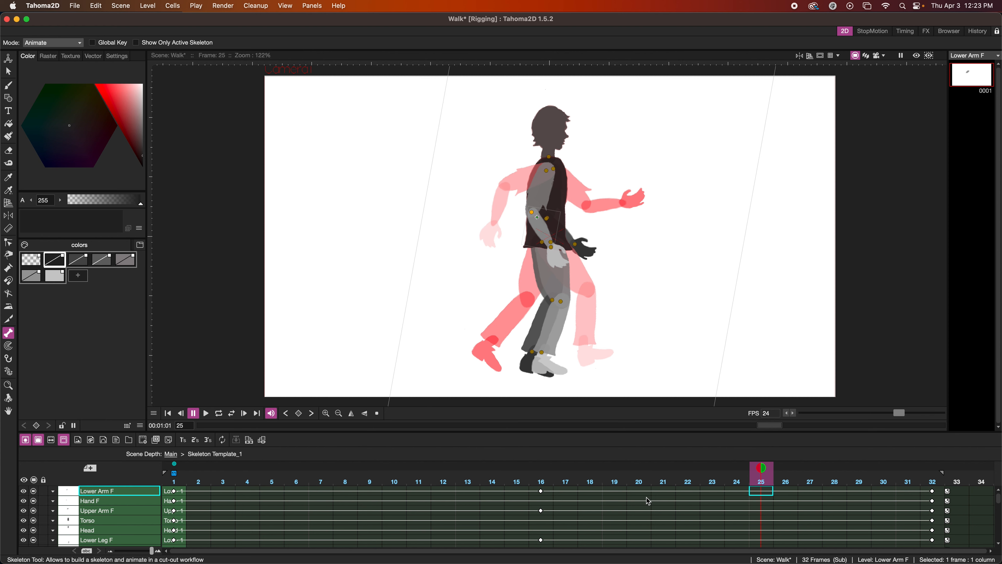
left_click_drag(762, 470, 561, 482)
Switch to Safari to check the walk cycle pose reference, and return to Tahoma2D.
mouse_move(437, 547)
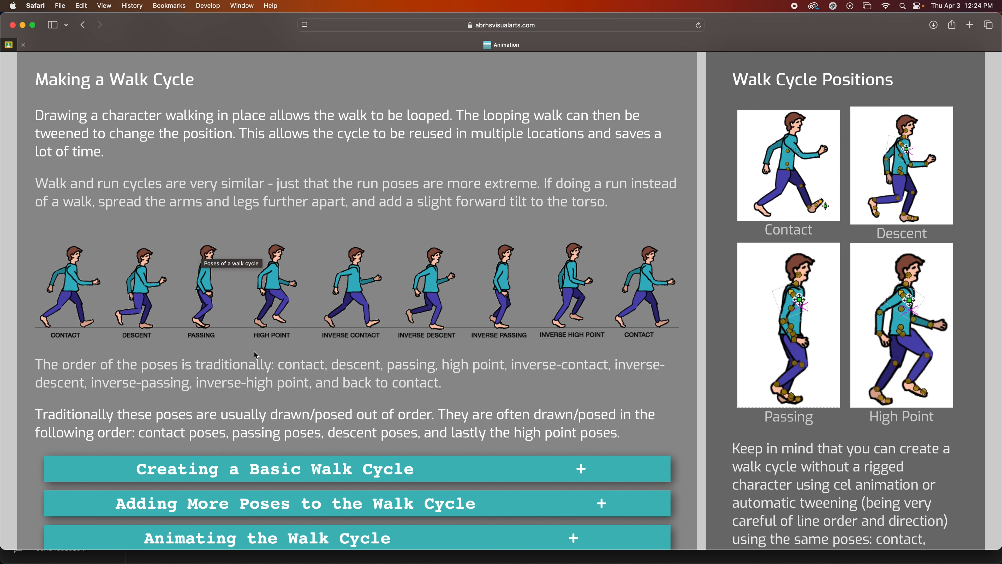
mouse_move(511, 561)
left_click(658, 545)
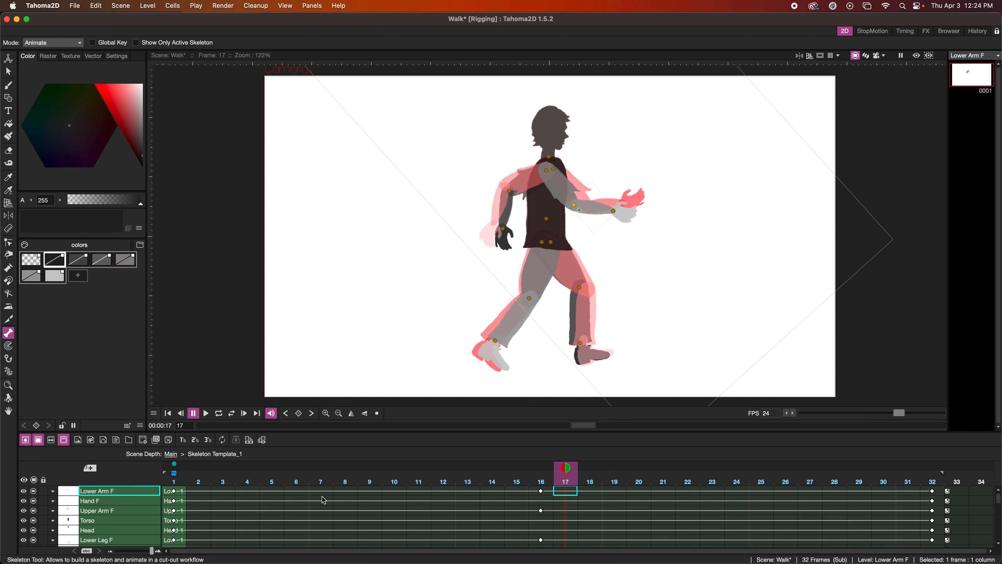
Pose the back leg for the passing position at frame 8 with the upper leg forward, lower leg bent back and foot tilted toe-down.
left_click(345, 492)
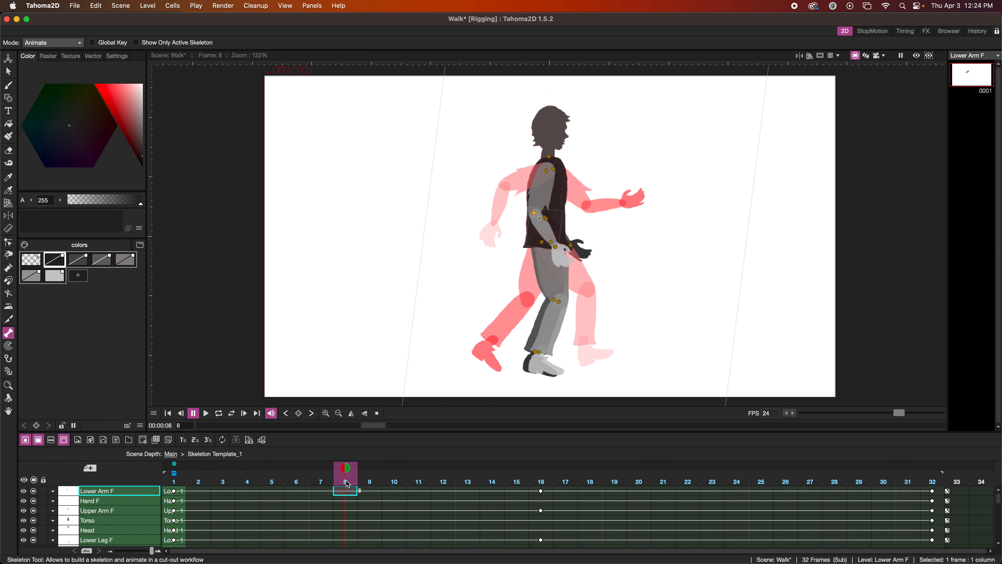
mouse_move(347, 484)
left_mouse_down()
mouse_move(225, 486)
mouse_move(339, 493)
left_mouse_up()
left_click(548, 246)
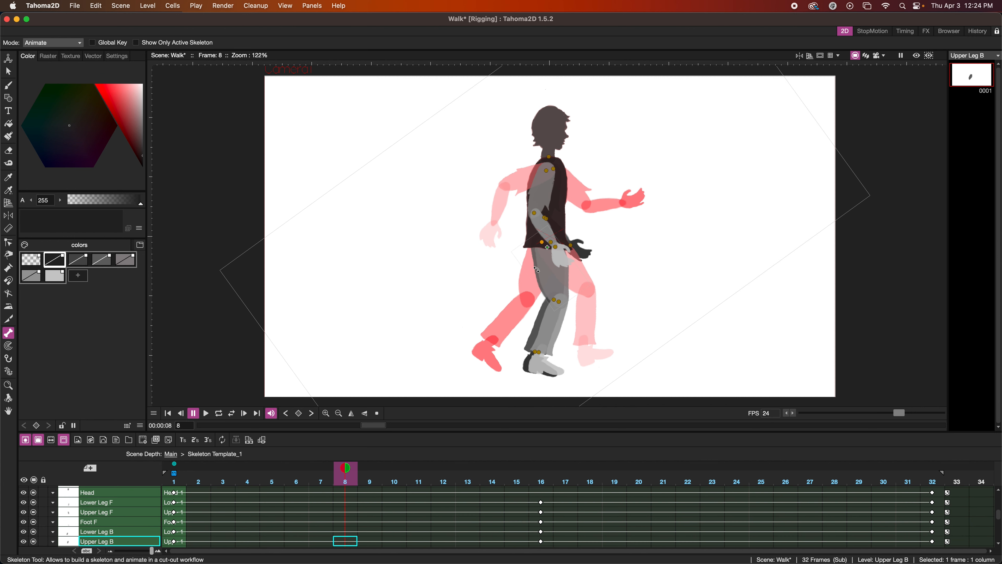
left_click_drag(518, 286, 524, 293)
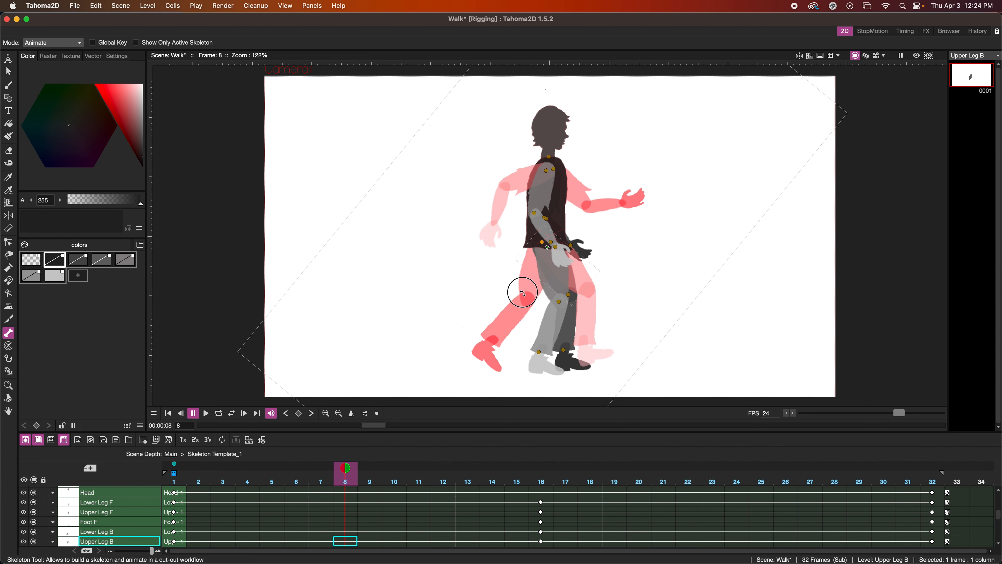
left_click(568, 328)
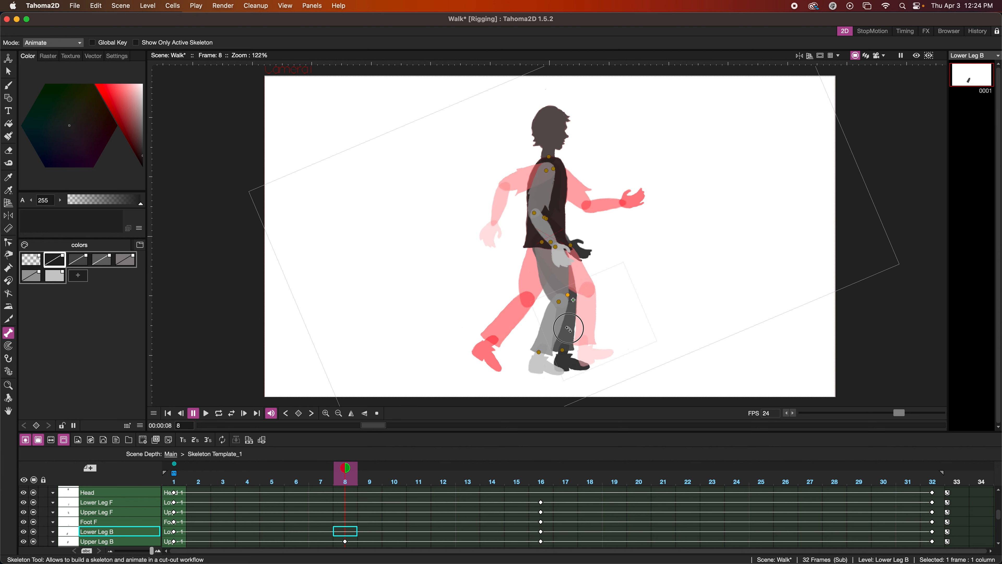
left_click_drag(568, 328, 562, 329)
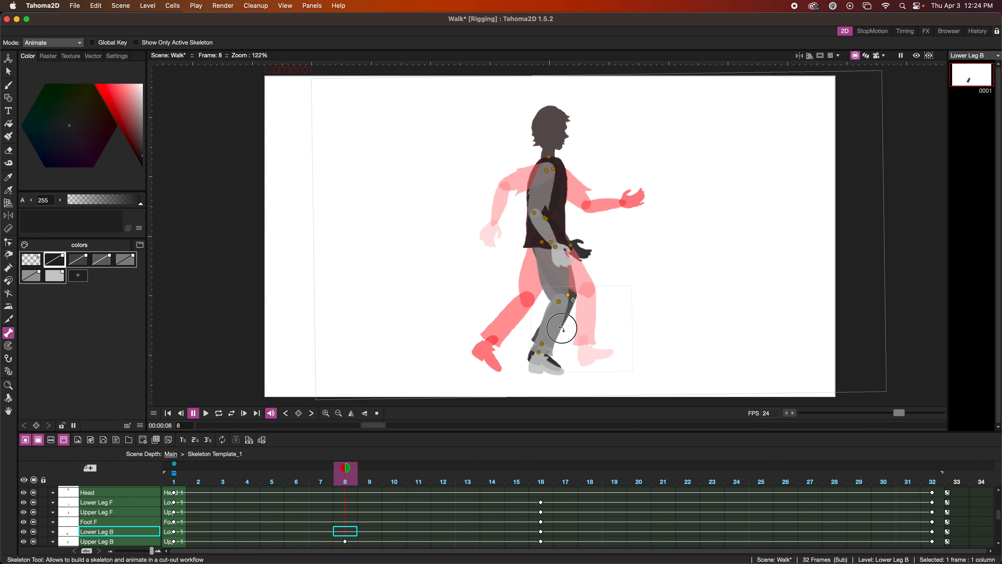
left_click(548, 349)
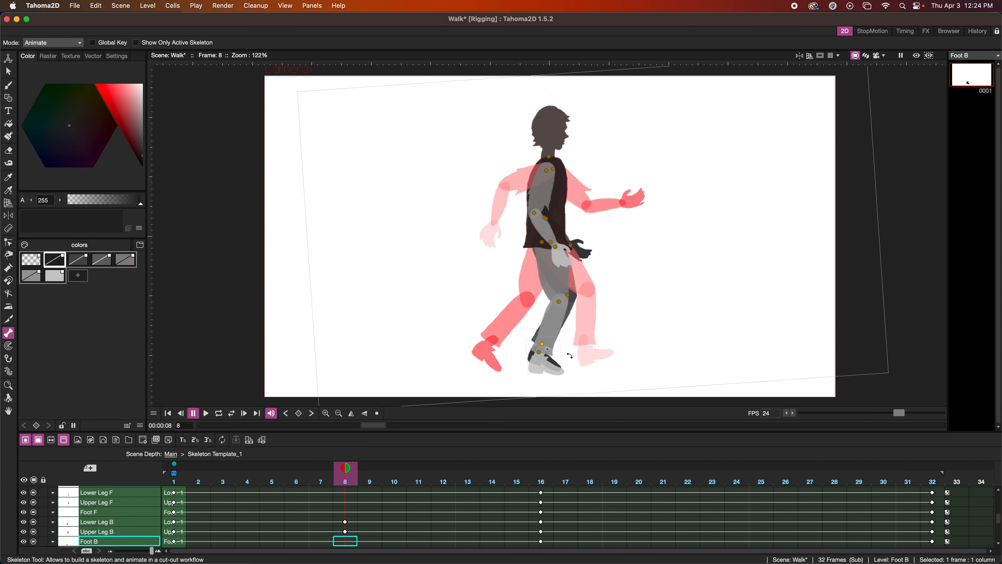
left_click_drag(570, 355, 565, 355)
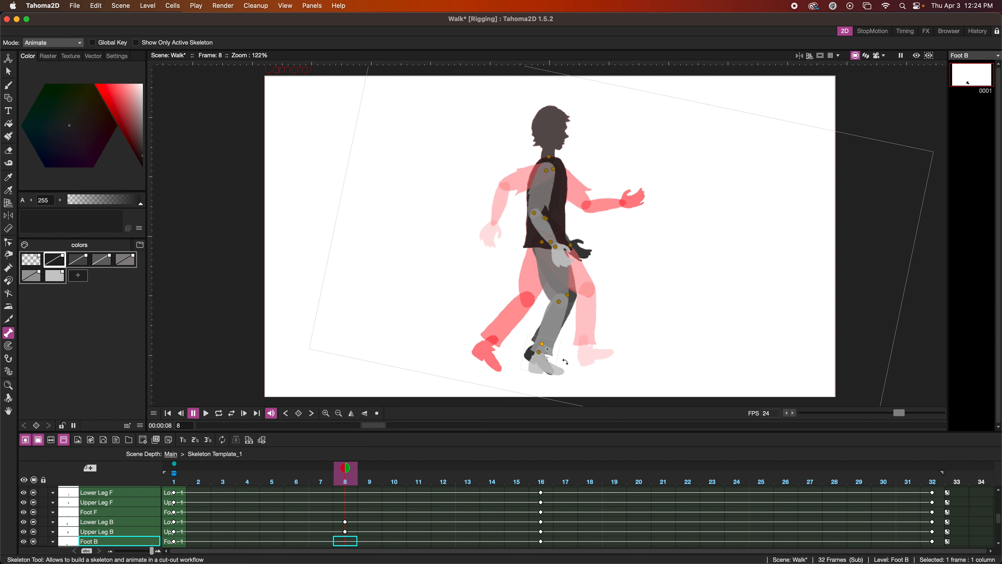
Refine the passing pose at frame 8 by slightly rotating the front upper and lower leg and the front forearm.
left_click(559, 287)
left_click_drag(601, 290, 602, 290)
left_click(556, 323)
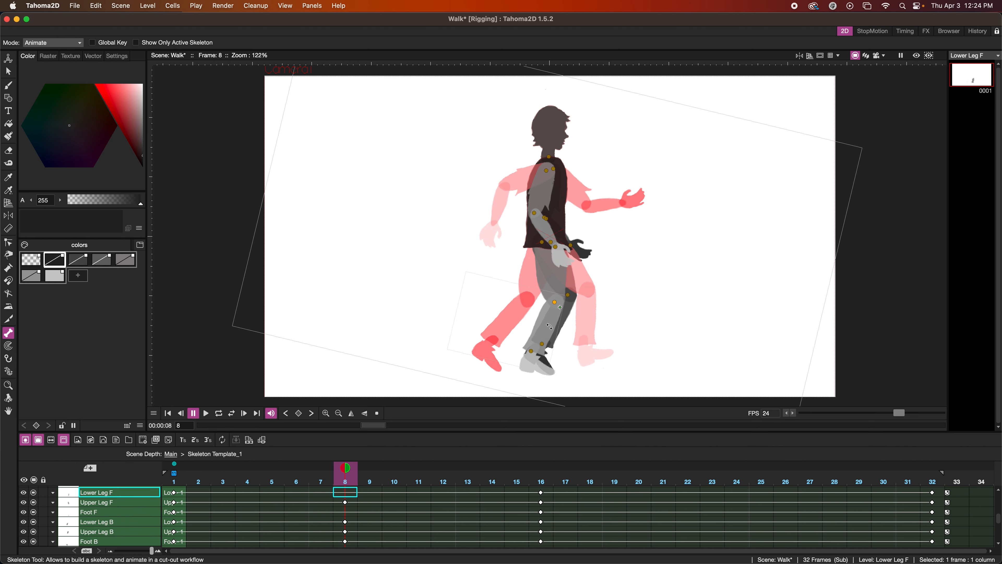
left_click_drag(555, 327, 553, 327)
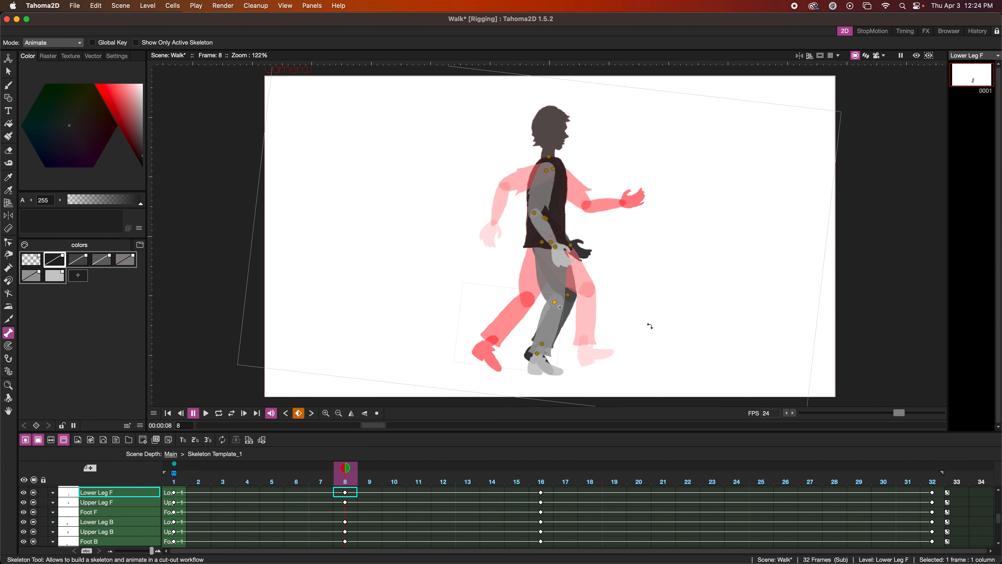
left_click(544, 228)
left_click_drag(598, 230, 594, 235)
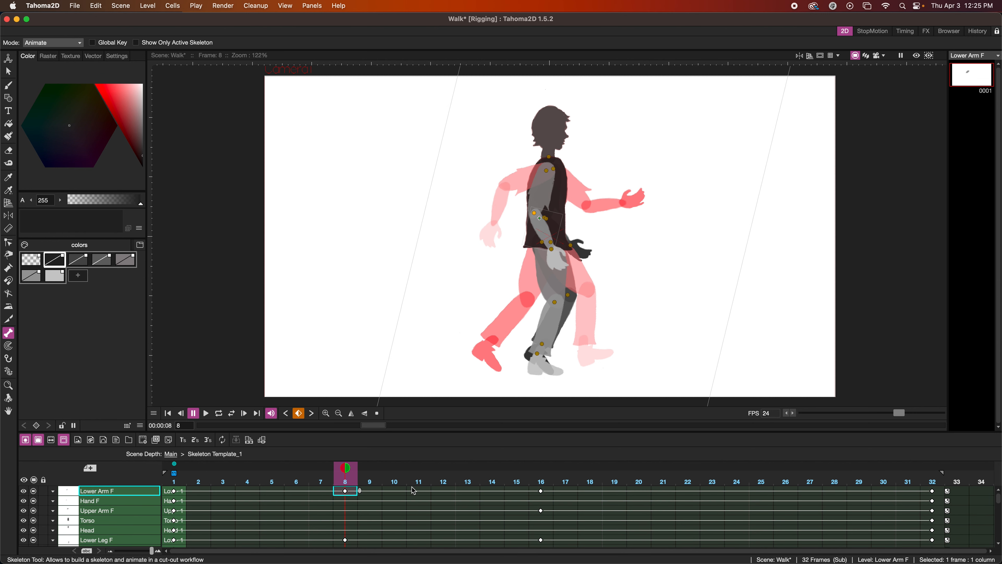
Rotate the back forearm downward at frame 8 so it hangs behind the front arm, and play the cycle from frame 1.
scroll(346, 525, "down", 5)
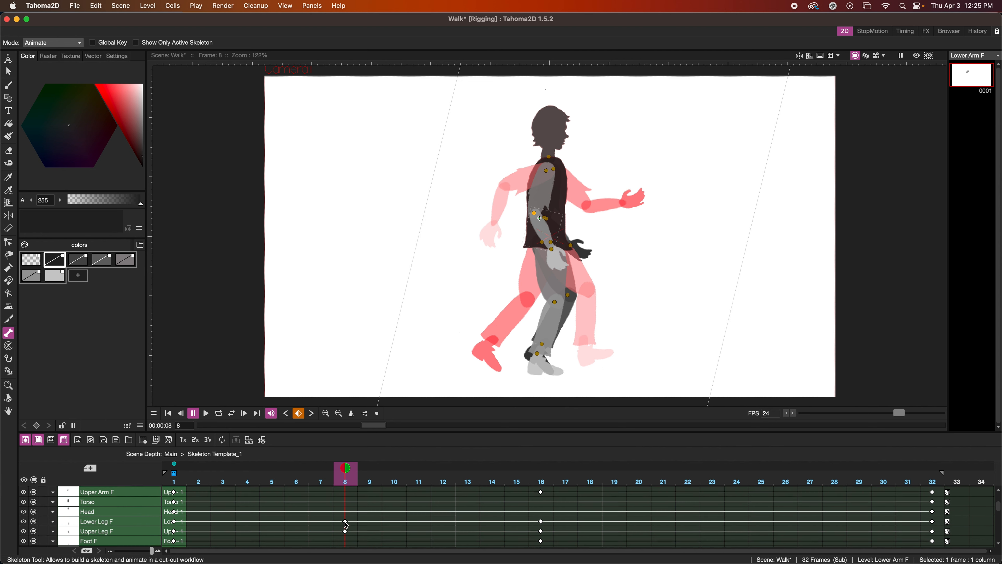
scroll(346, 525, "down", 3)
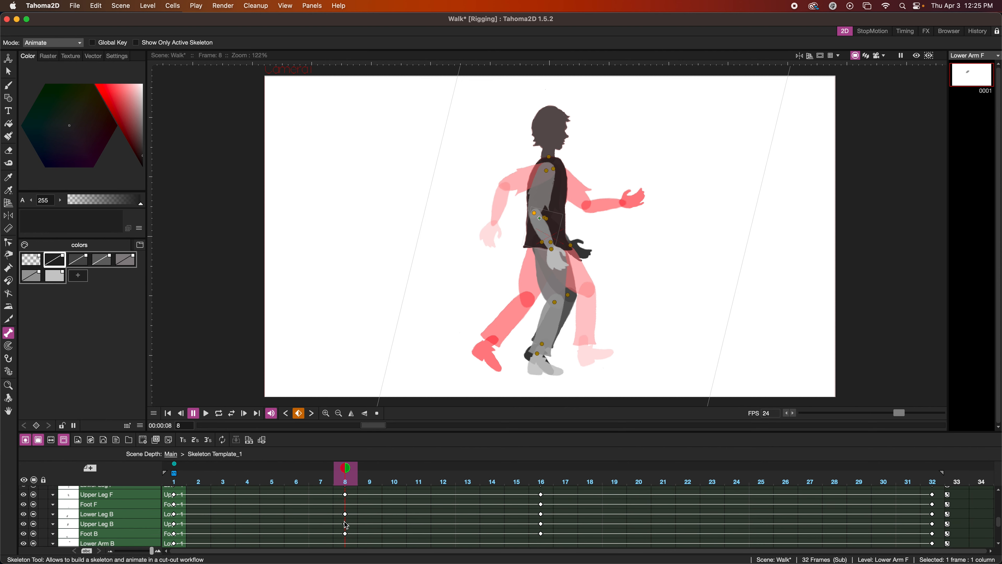
left_click(346, 536)
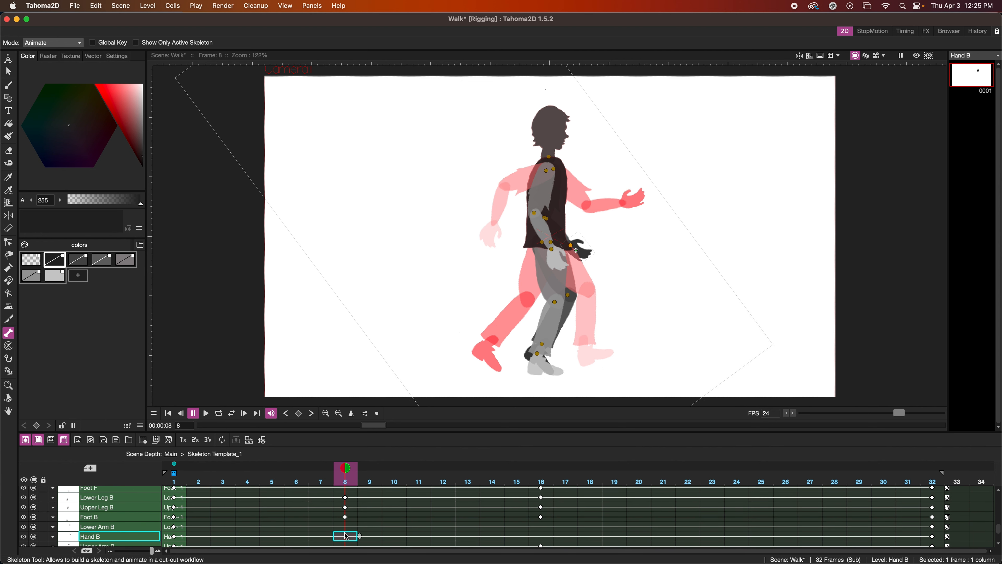
left_click(346, 526)
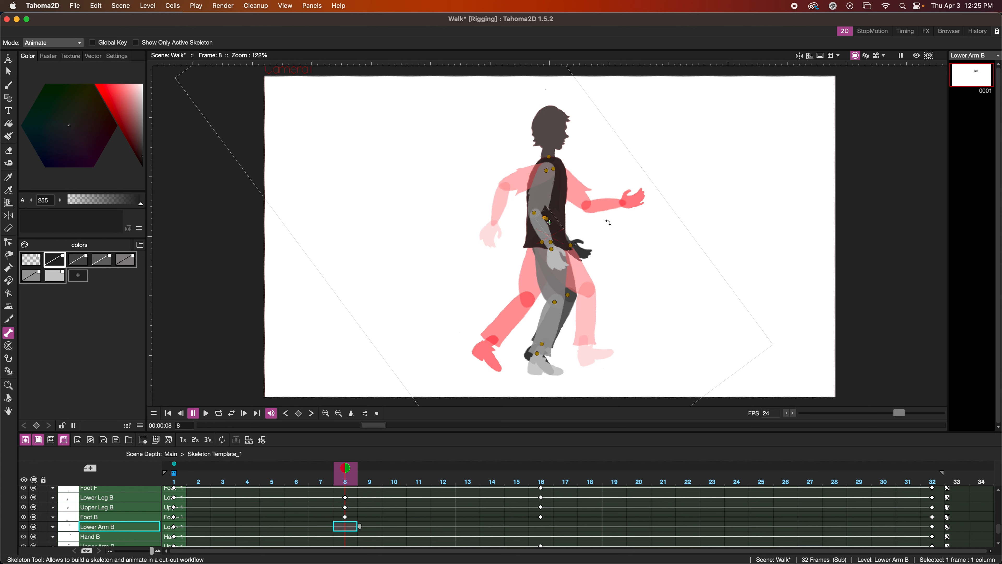
left_click_drag(608, 223, 583, 240)
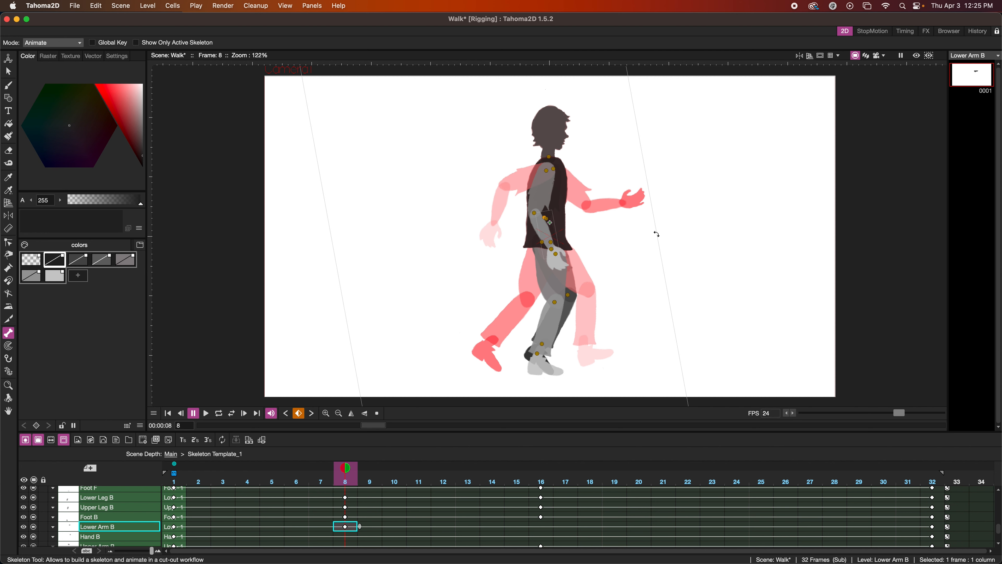
left_click(167, 413)
left_click(206, 413)
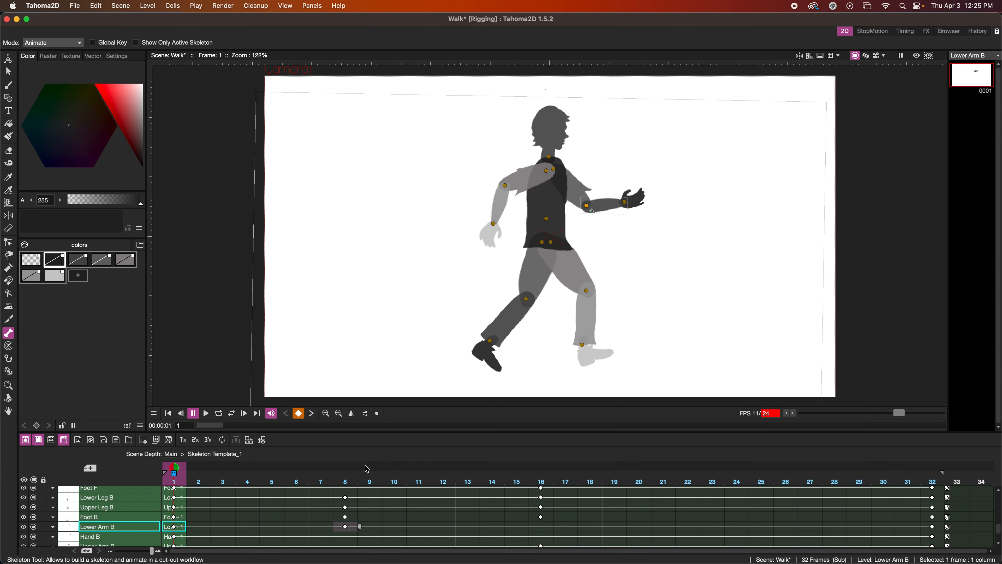
Go to frame 24 and move the fixed onion skin marker from frame 1 to frame 8.
left_click(739, 486)
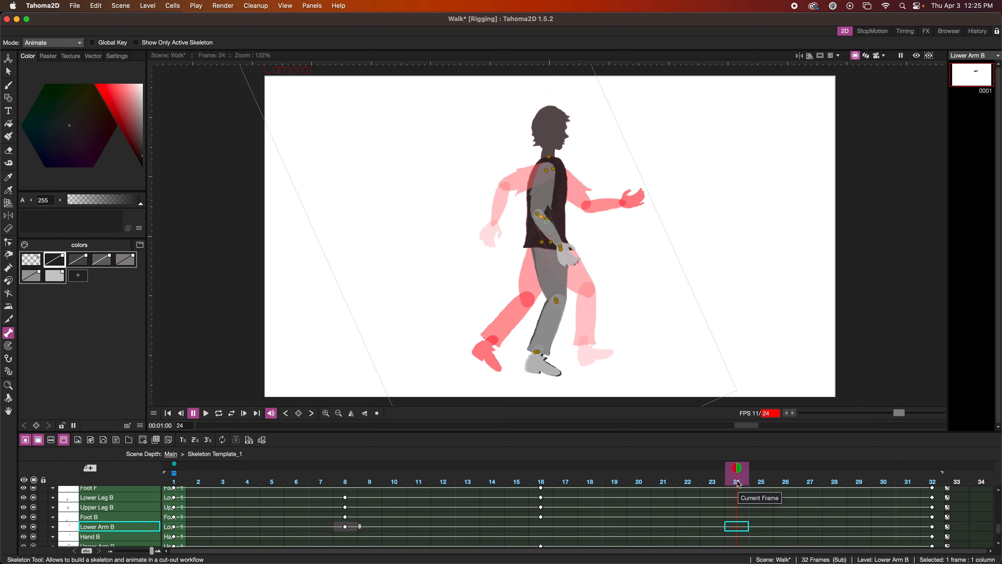
left_click(175, 464)
left_click_drag(182, 467, 346, 467)
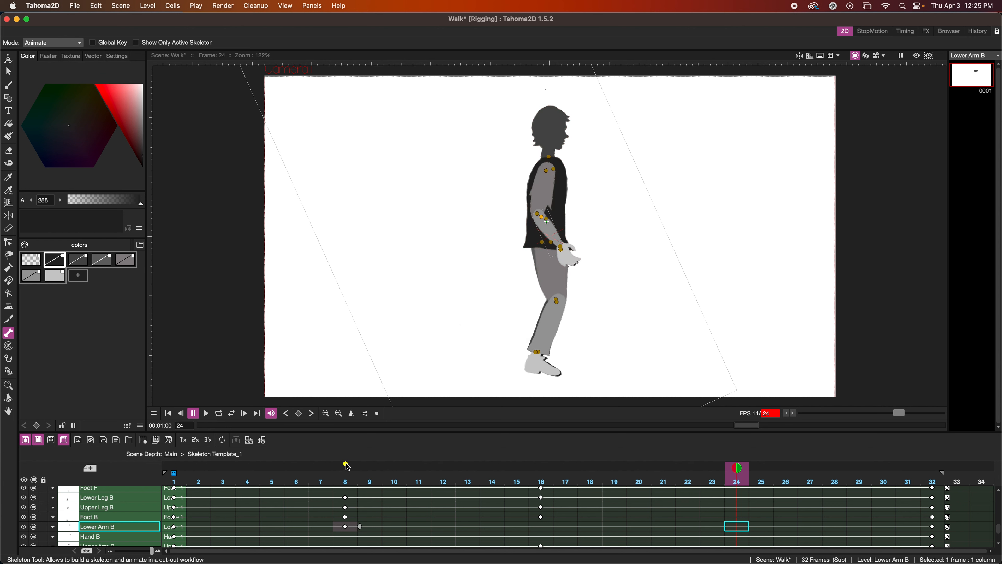
left_click(346, 464)
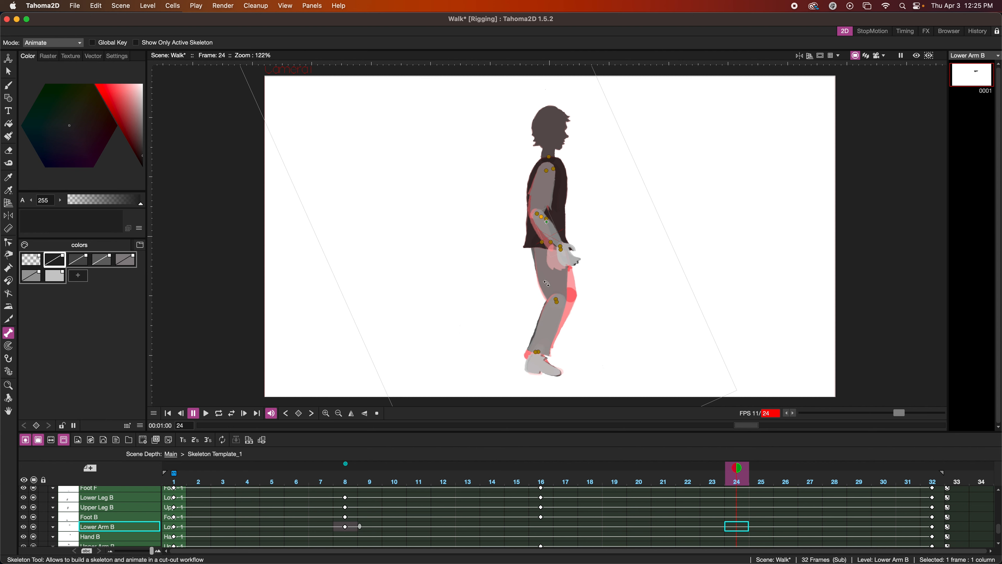
Pose the front leg at frame 24 with the upper leg forward, the lower leg bent back and the foot tilted toe-down.
left_click_drag(552, 283, 559, 283)
left_click_drag(565, 327, 556, 327)
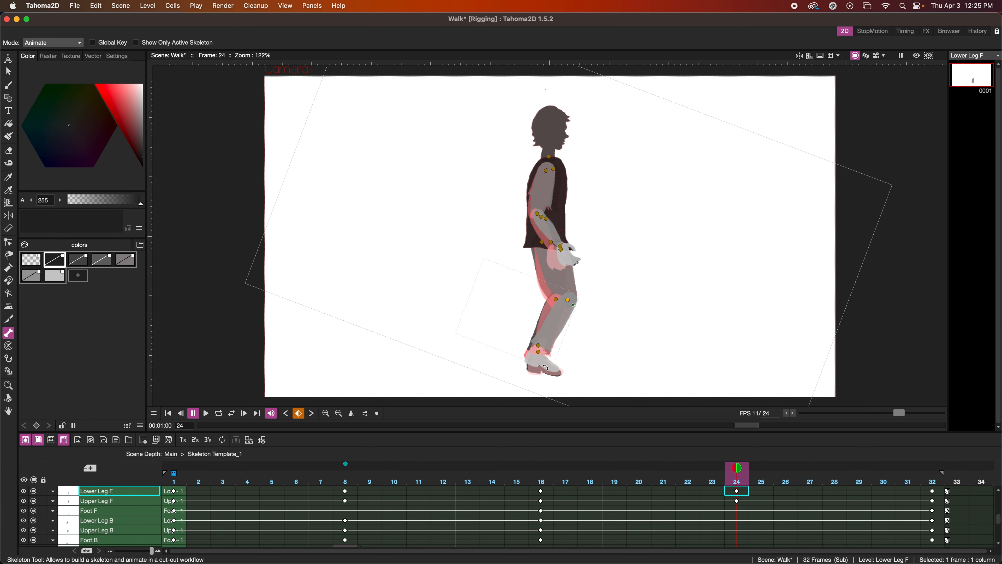
left_click_drag(548, 363, 544, 371)
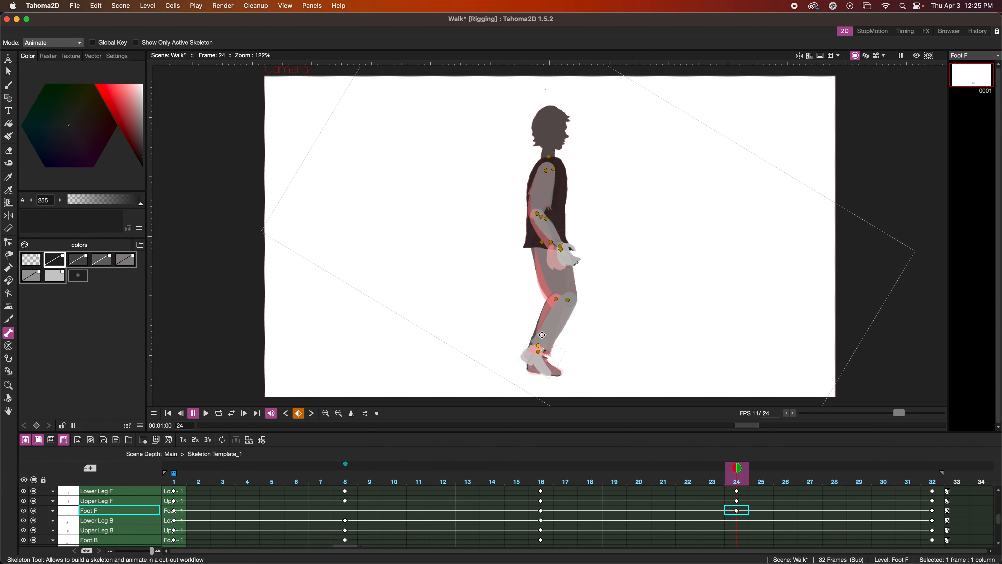
Pose the back leg at frame 24 as the supporting leg, rotating its upper leg slightly backward and its lower leg slightly forward.
left_click(548, 247)
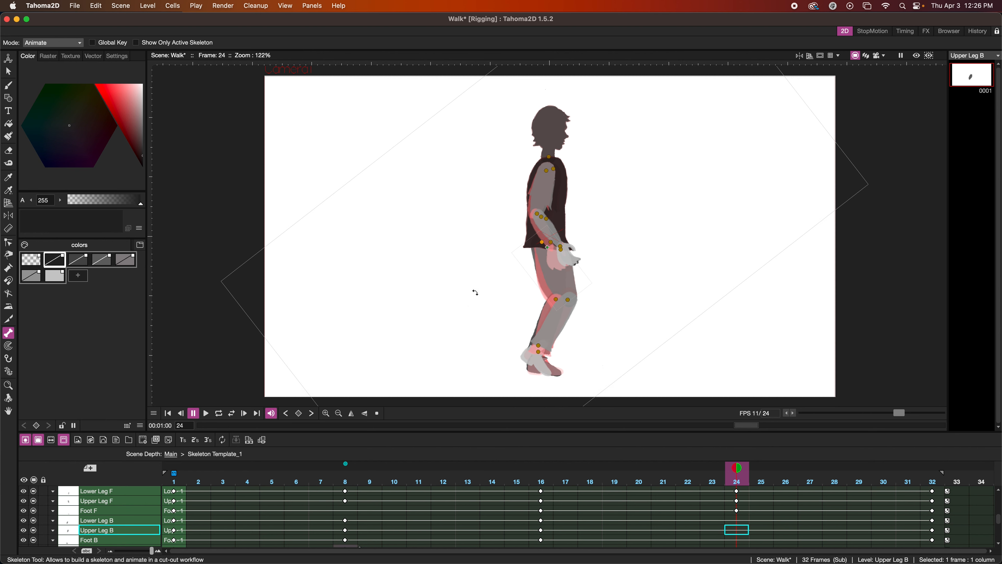
left_click_drag(464, 291, 456, 291)
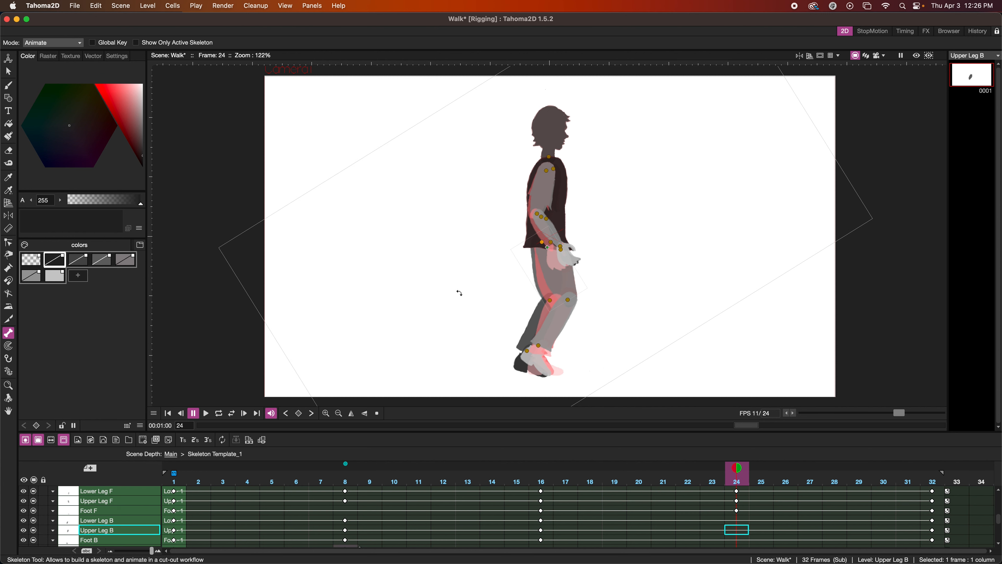
left_click(531, 326)
left_click_drag(488, 324, 497, 328)
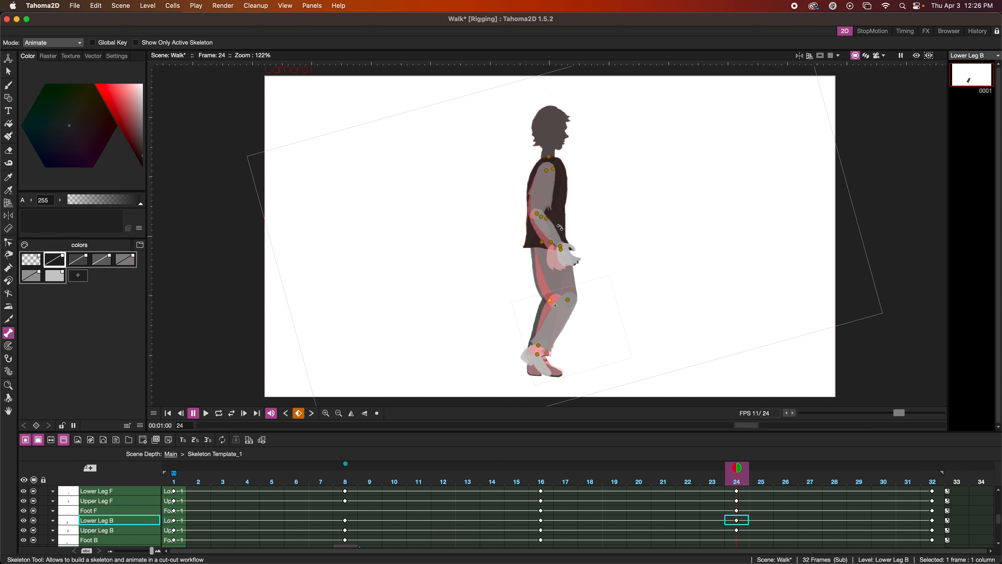
Rotate the front and back forearms downward at frame 24 so they overlap beside the torso.
left_click(550, 228)
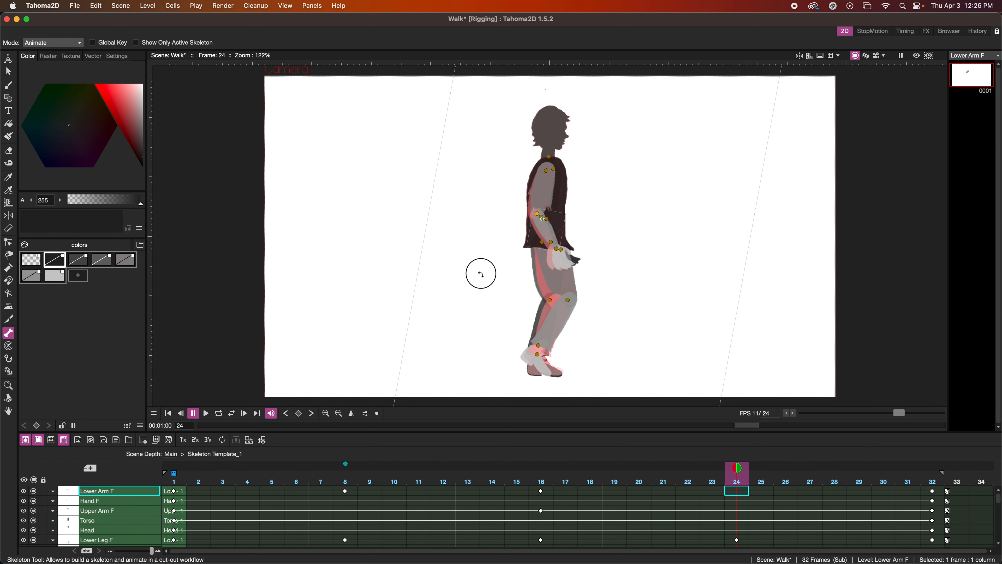
left_click_drag(480, 274, 467, 275)
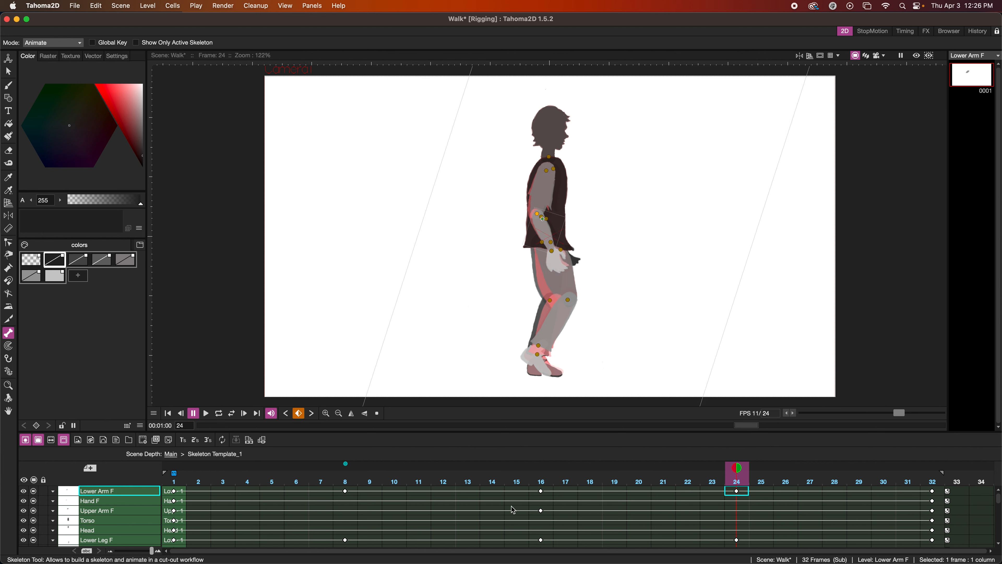
scroll(738, 529, "down", 5)
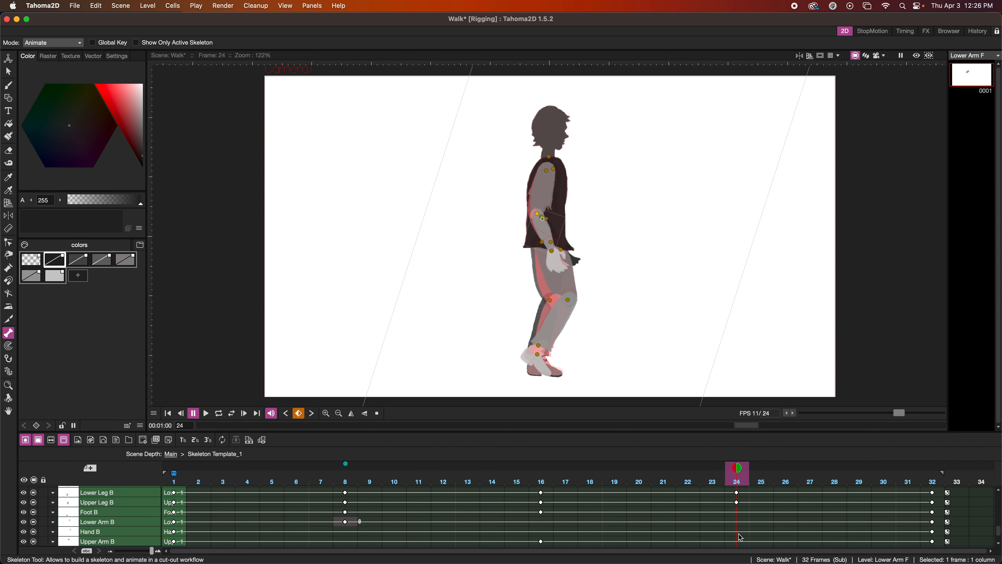
left_click(738, 530)
left_click(738, 522)
left_click_drag(623, 244, 611, 248)
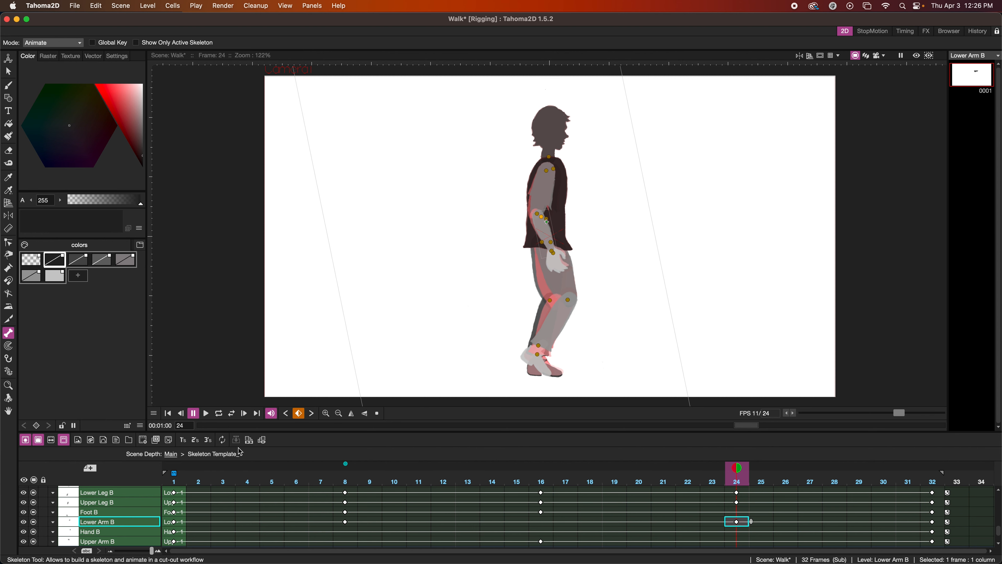
Play the walk cycle in a loop and stop it, and check the pose reference in Safari before returning to Tahoma2D.
left_click(221, 416)
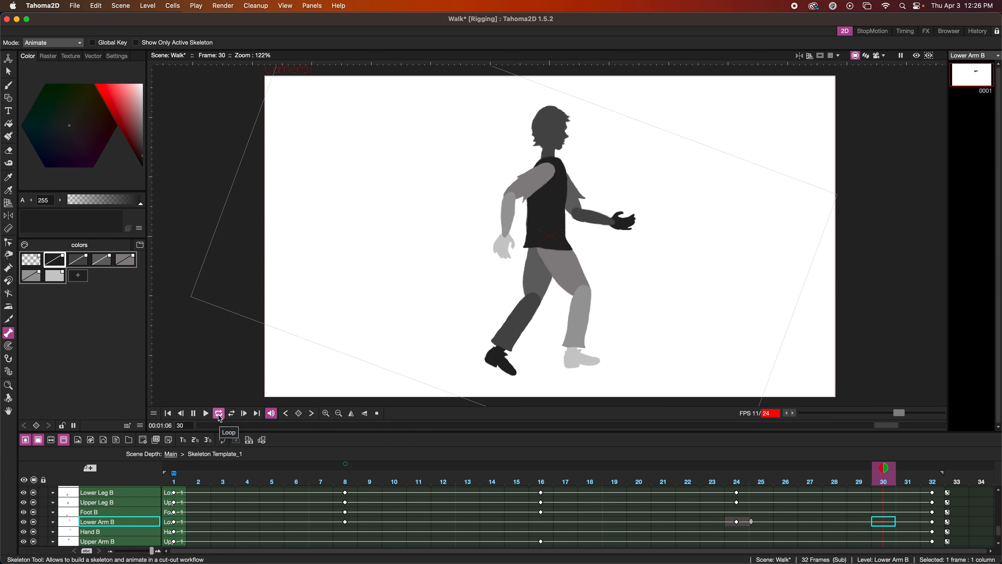
left_click(194, 416)
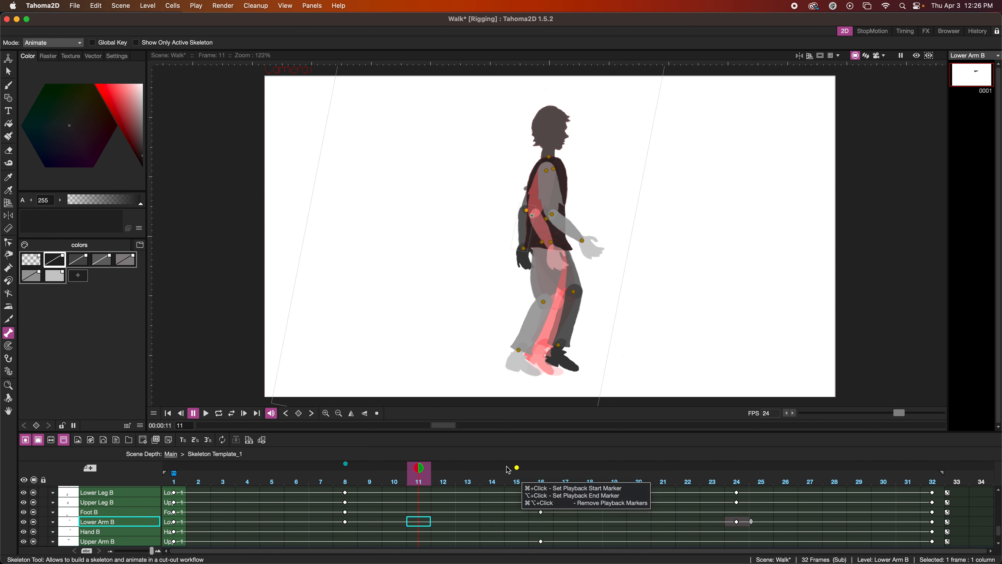
mouse_move(445, 562)
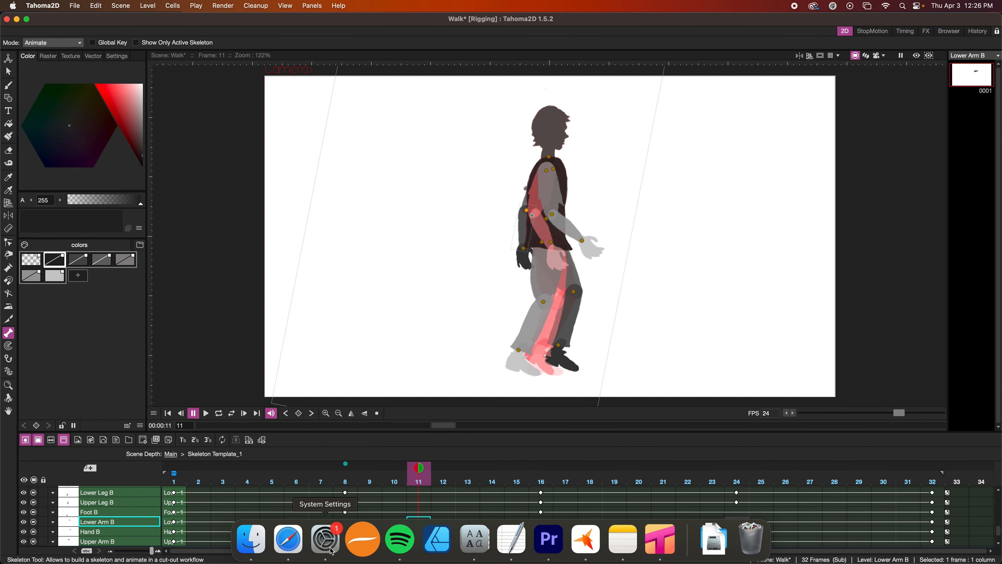
left_click(279, 542)
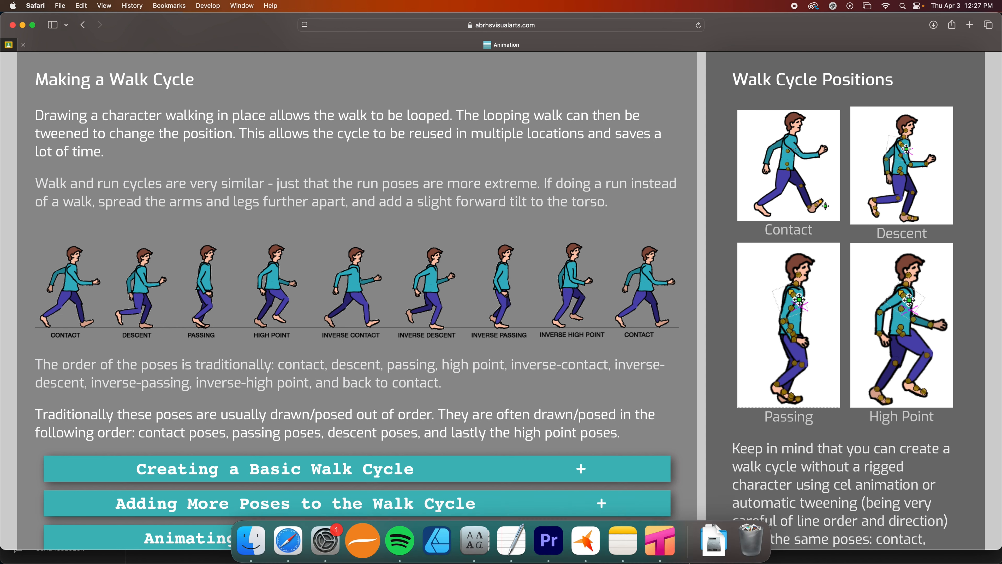
left_click(651, 544)
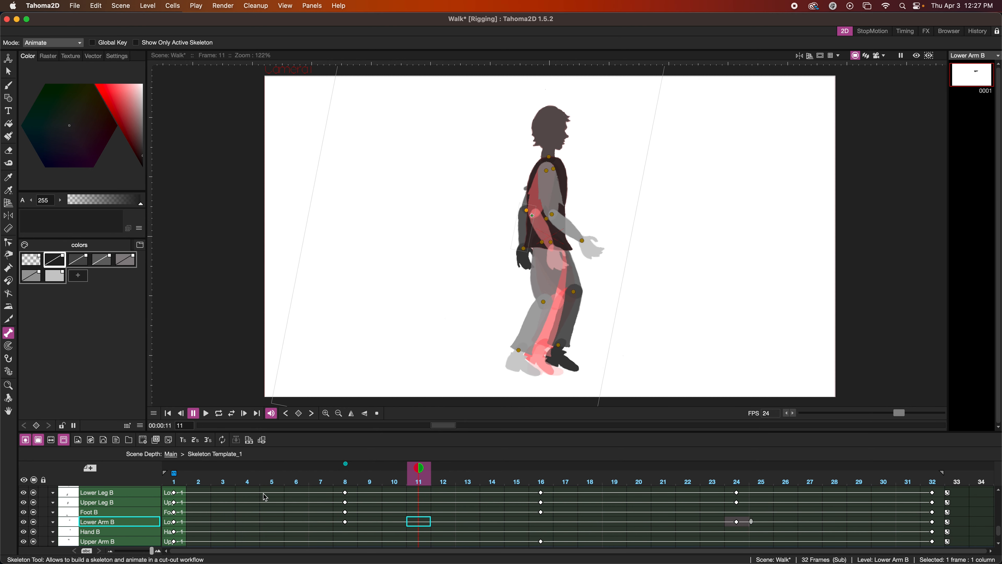
Pose the descent at frame 4 without the fixed onion skin, raising the back lower leg behind and adjusting the front leg and foot.
left_click(252, 492)
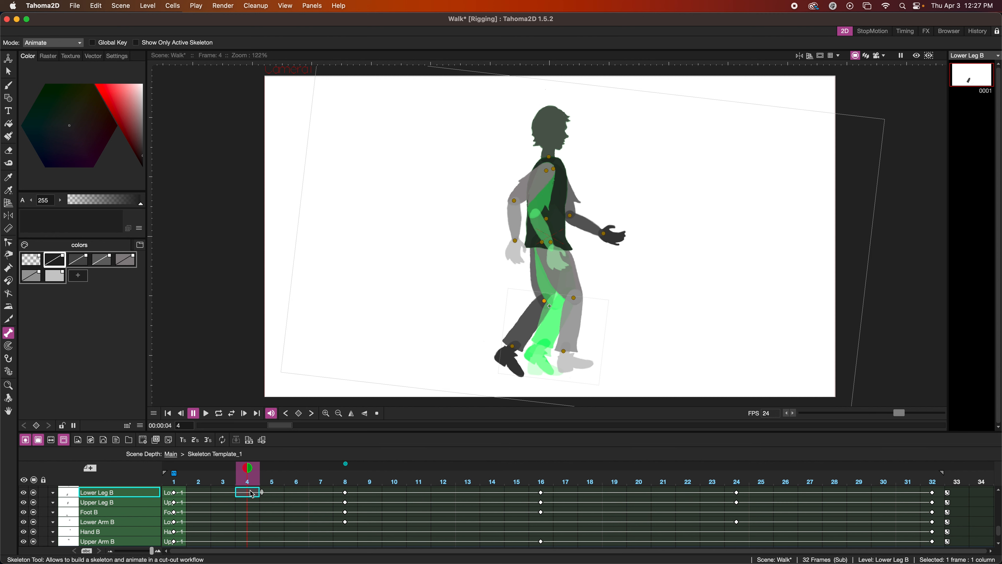
left_click(346, 464)
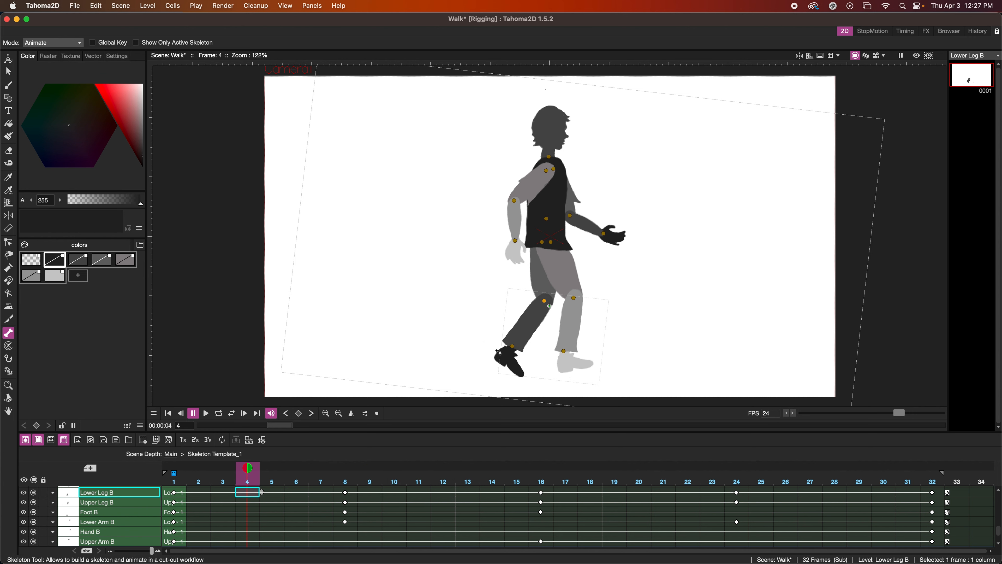
left_click_drag(515, 328, 510, 304)
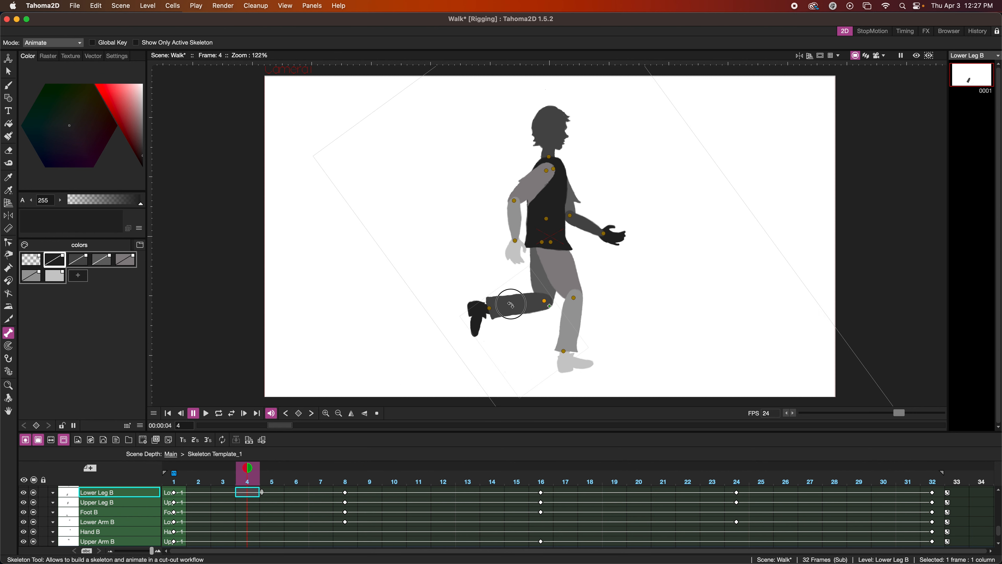
left_click(564, 281)
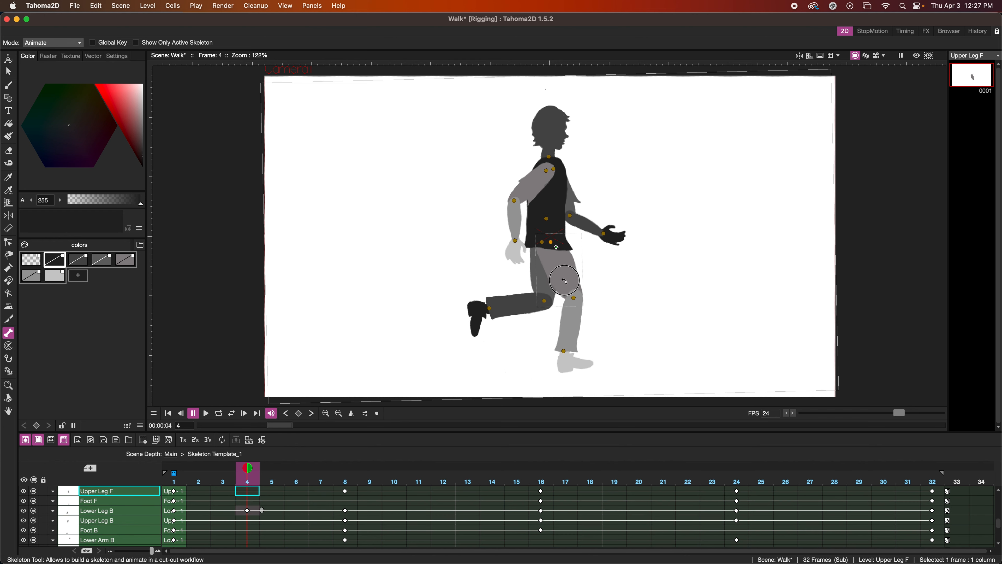
left_click_drag(564, 281, 563, 282)
left_click(568, 334)
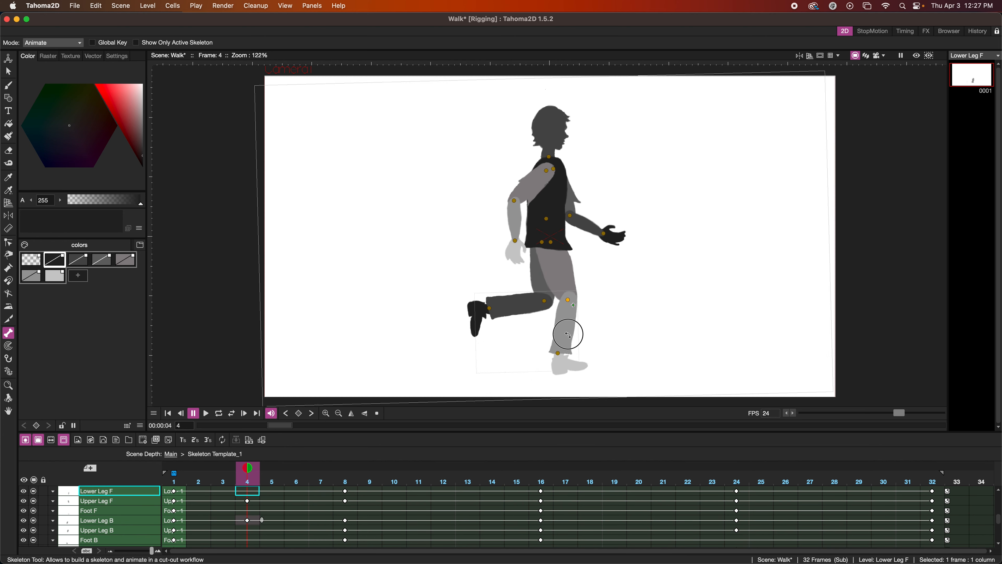
left_click_drag(568, 334, 580, 371)
left_click(581, 365)
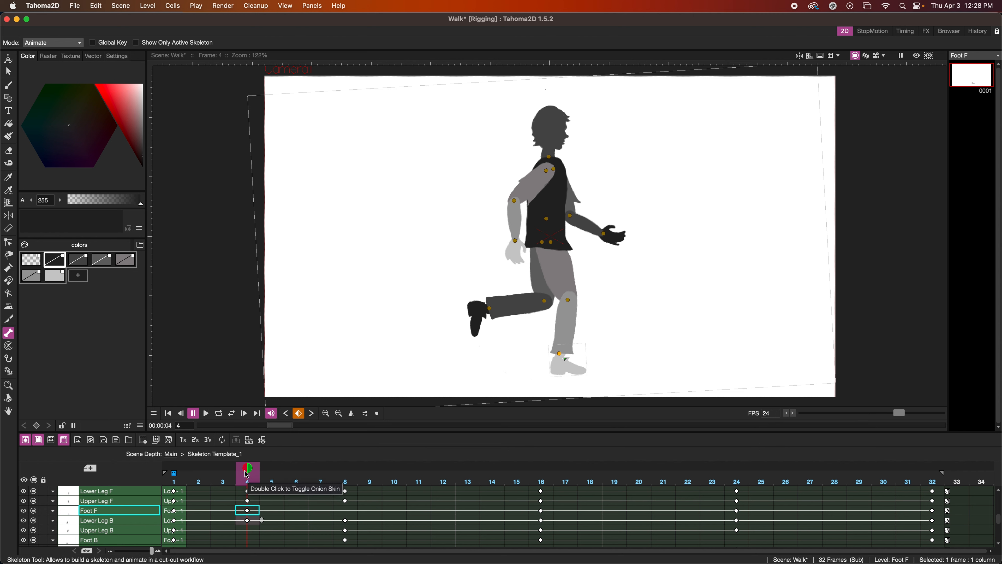
Pose the inverse descent at frame 20 against a frame 4 onion skin, raising the front lower leg behind and adjusting the back foot.
left_click(640, 517)
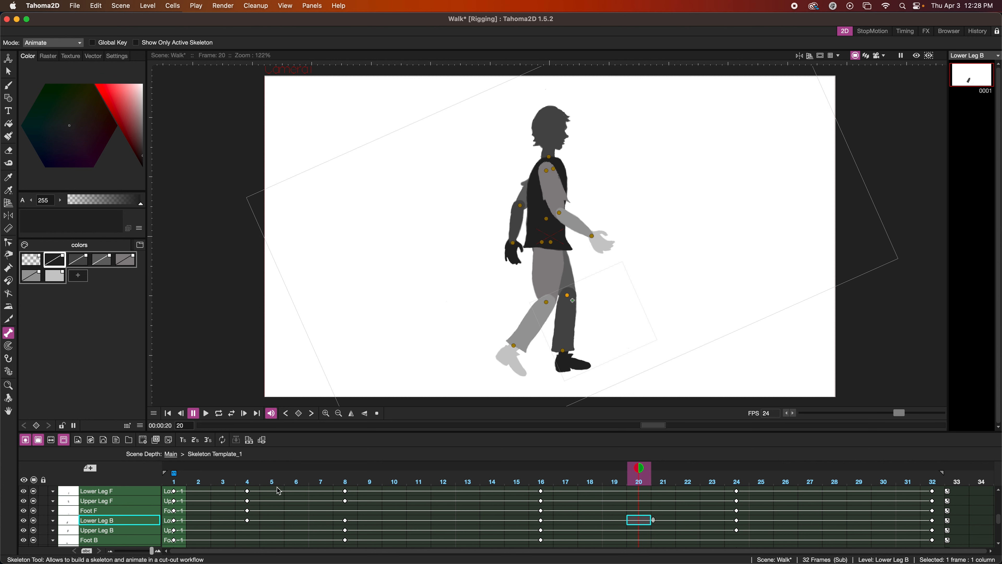
left_click(249, 466)
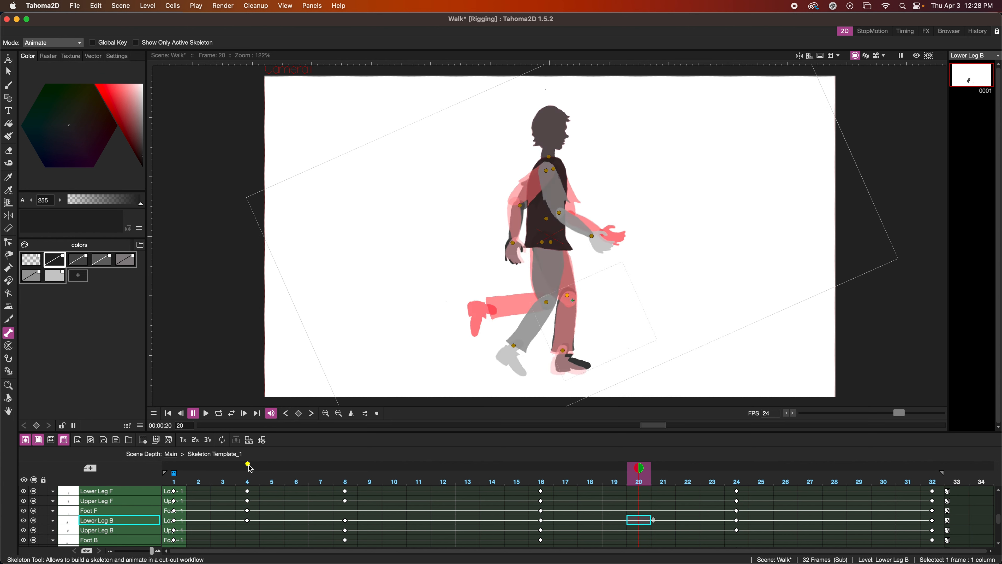
left_click_drag(516, 337, 500, 306)
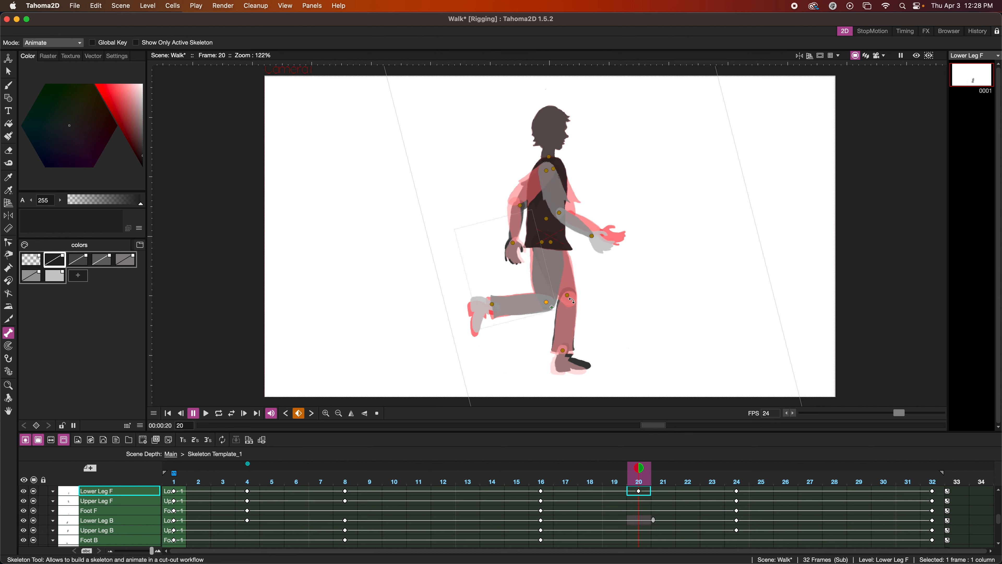
left_click(579, 364)
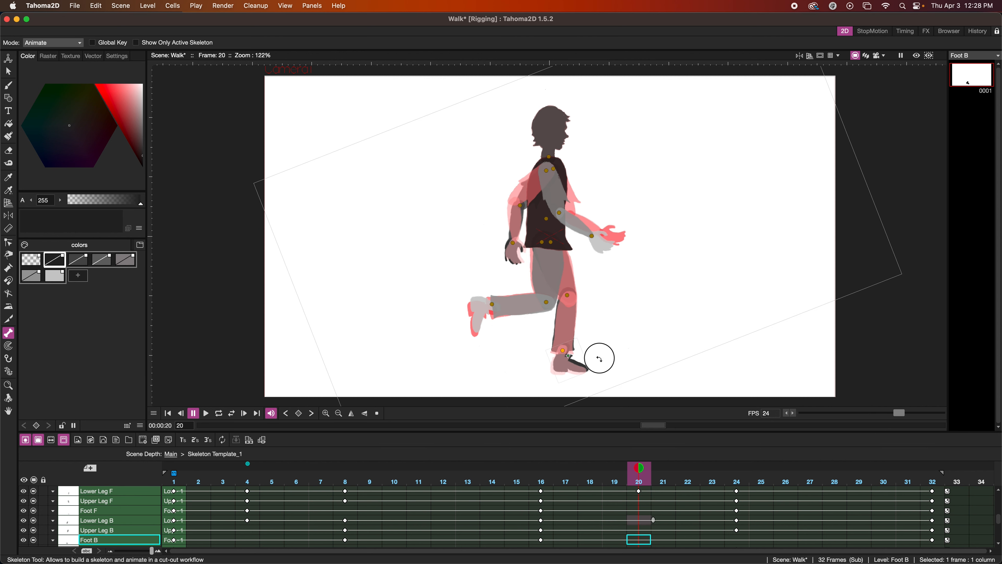
left_click(600, 358)
Play the walk cycle from frame 1 with looping on to review the descent poses.
left_click(168, 413)
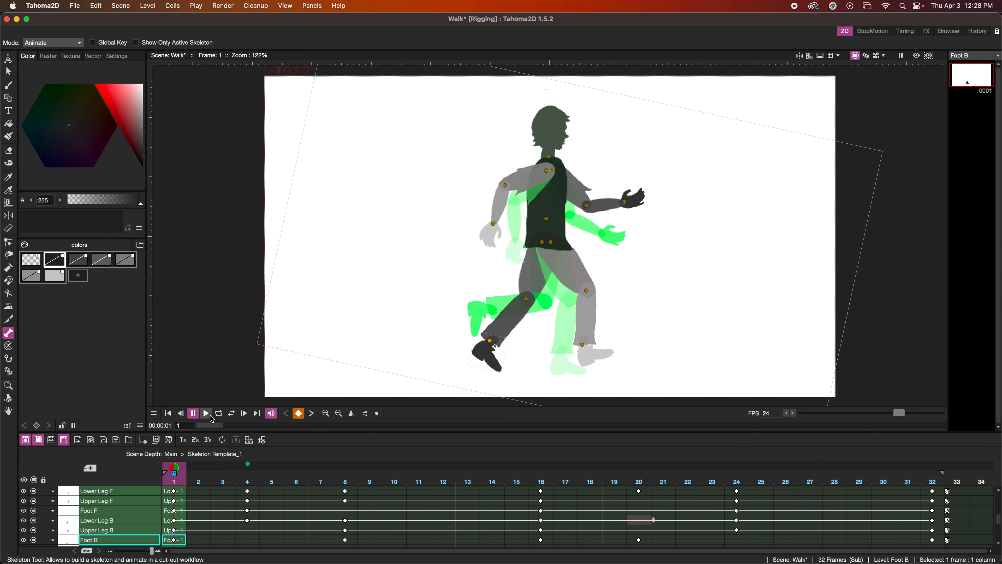
left_click(206, 415)
left_click(220, 413)
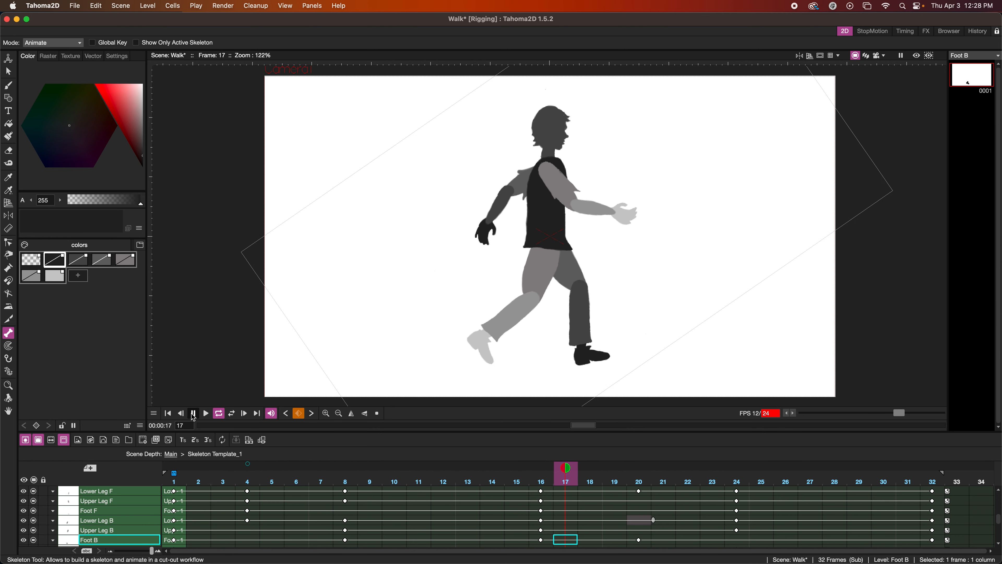
Stop the playback and lower the torso slightly at frame 4 for the descent pose.
left_click(192, 414)
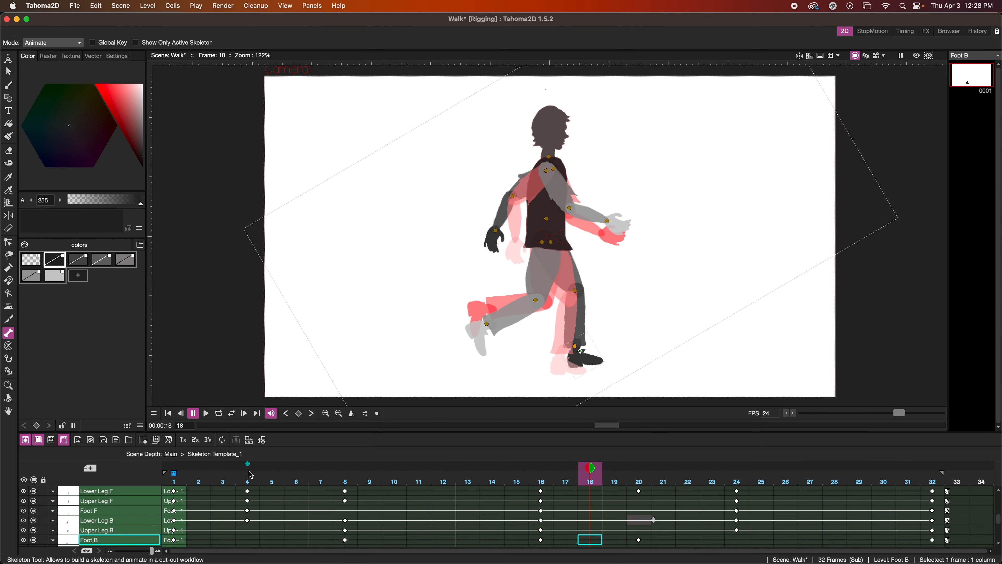
left_click(255, 527)
left_click(538, 225)
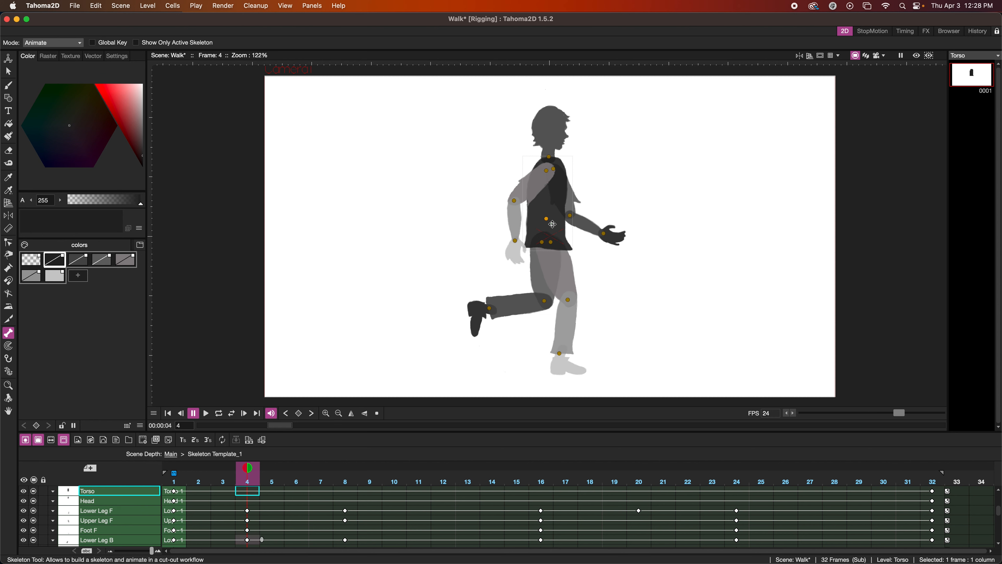
left_click_drag(553, 224, 553, 227)
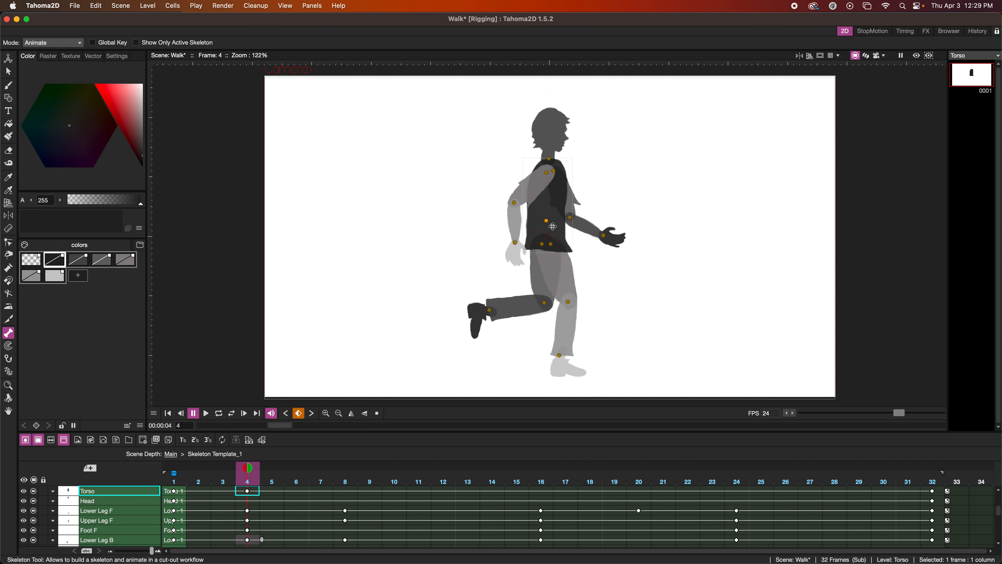
Move the front leg slightly forward and level its foot at frame 4, using fixed onion skins of frames 1 and 8.
left_click(175, 464)
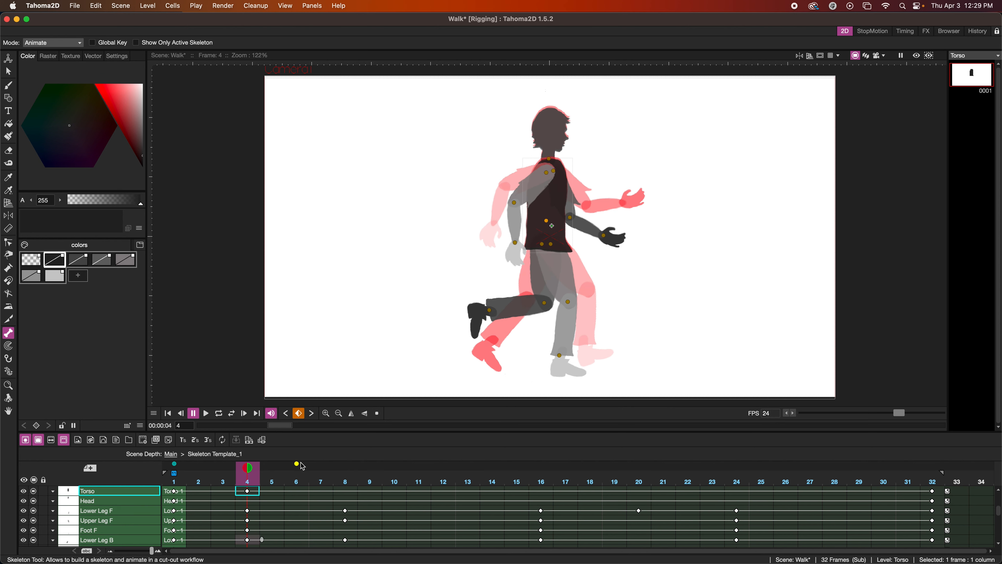
left_click(342, 464)
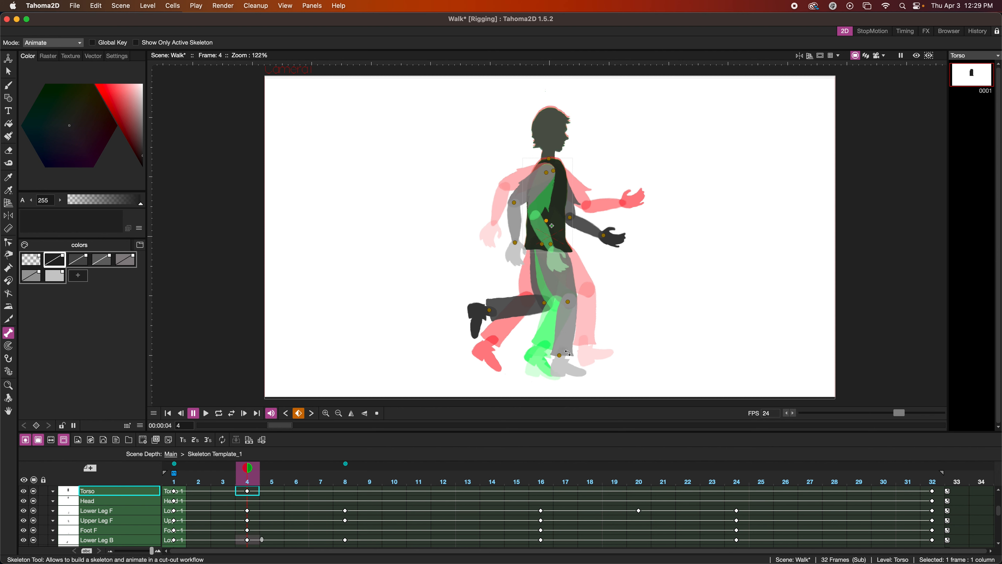
left_click(564, 288)
left_click_drag(564, 285, 566, 285)
left_click(574, 369)
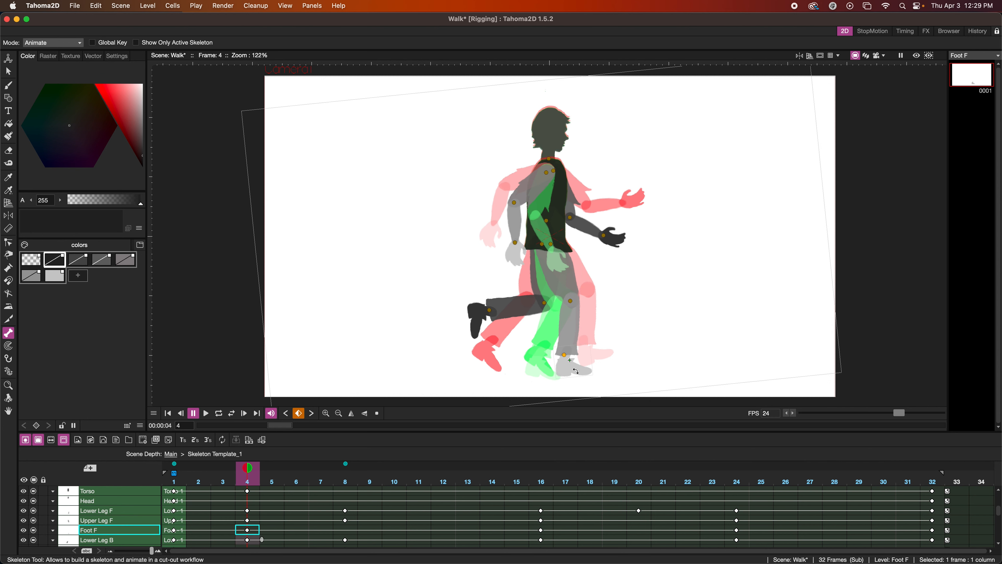
left_click_drag(576, 369, 556, 379)
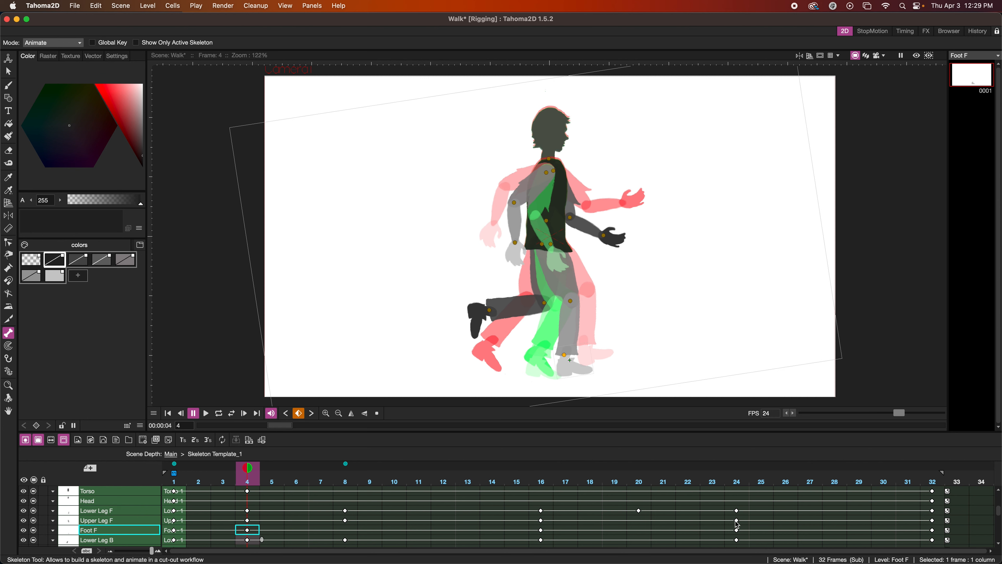
Lower the torso slightly at frame 20 to match the frame 4 onion skin.
left_click(639, 530)
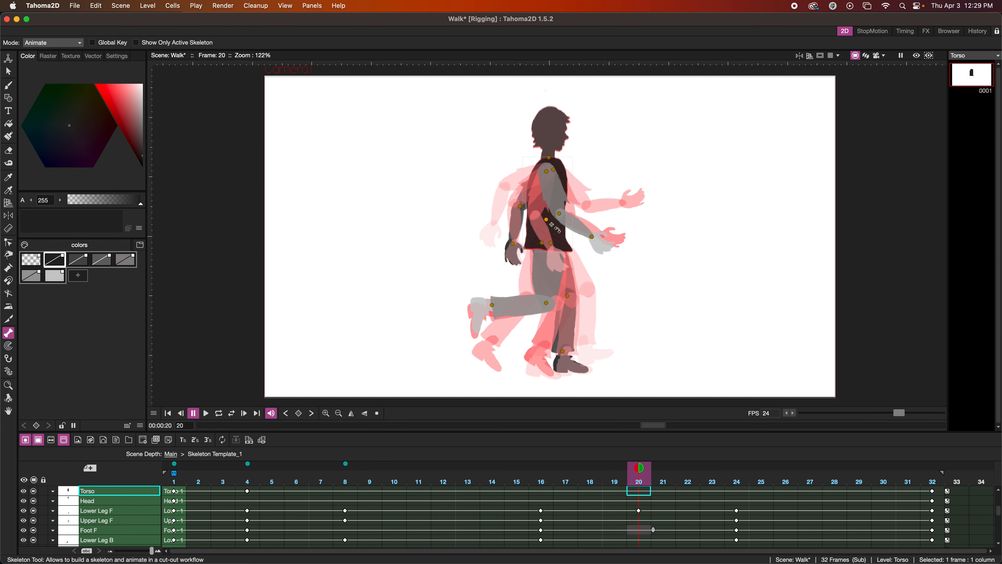
left_click(554, 224)
left_click_drag(554, 225, 554, 226)
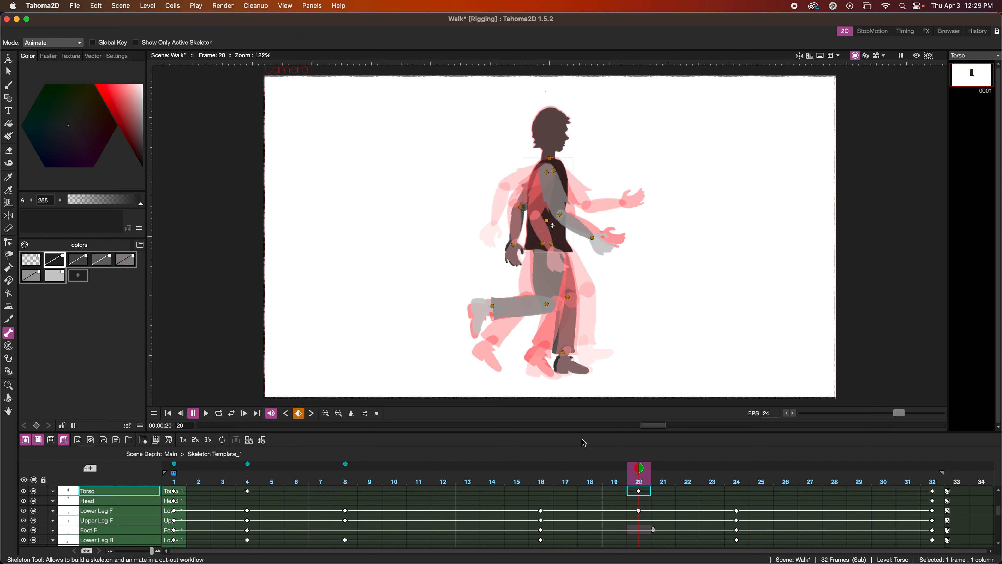
Remove the fixed onion skins of frames 8 and 1, and adjust the back lower leg at frame 20 against frame 4.
left_click(346, 464)
left_click(174, 464)
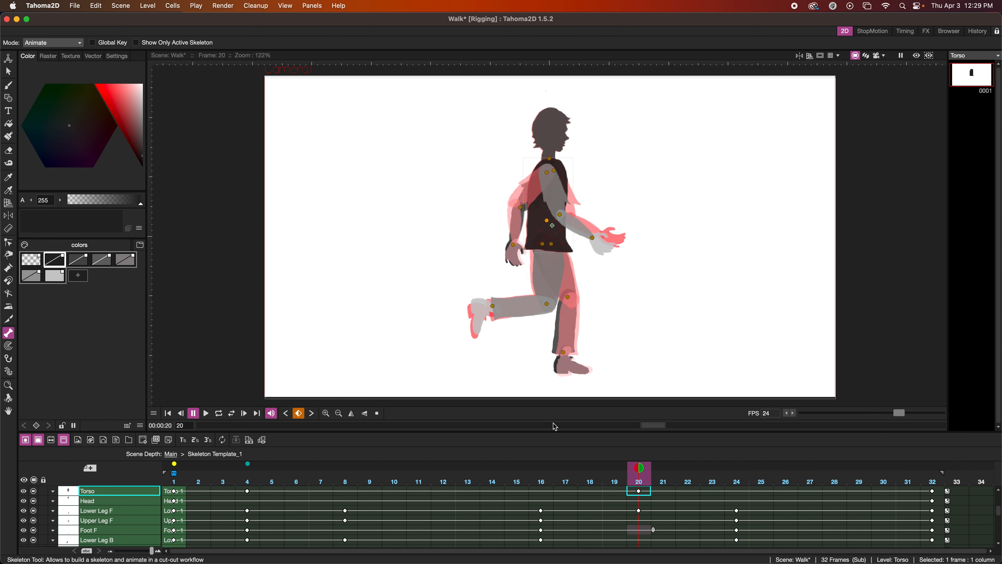
left_click(560, 330)
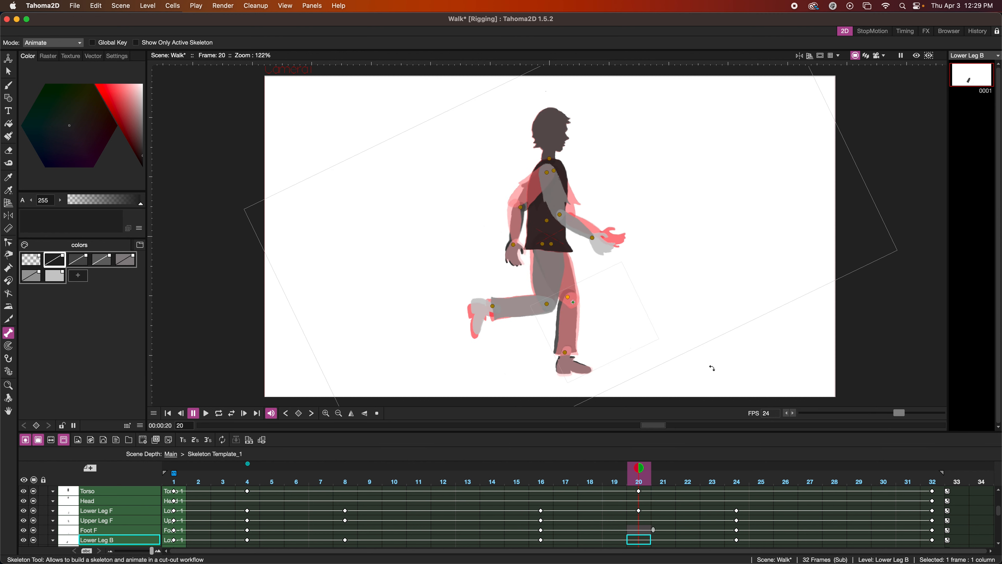
left_click(712, 368)
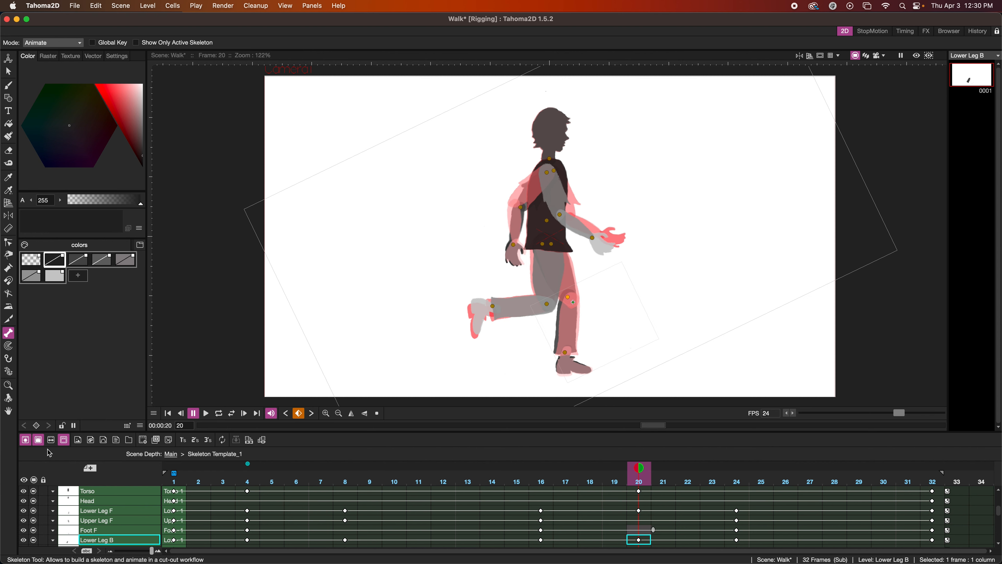
Play the walk cycle from frame 1 with looping on to review the lowered descent poses, and stop it.
left_click(169, 413)
left_click(206, 412)
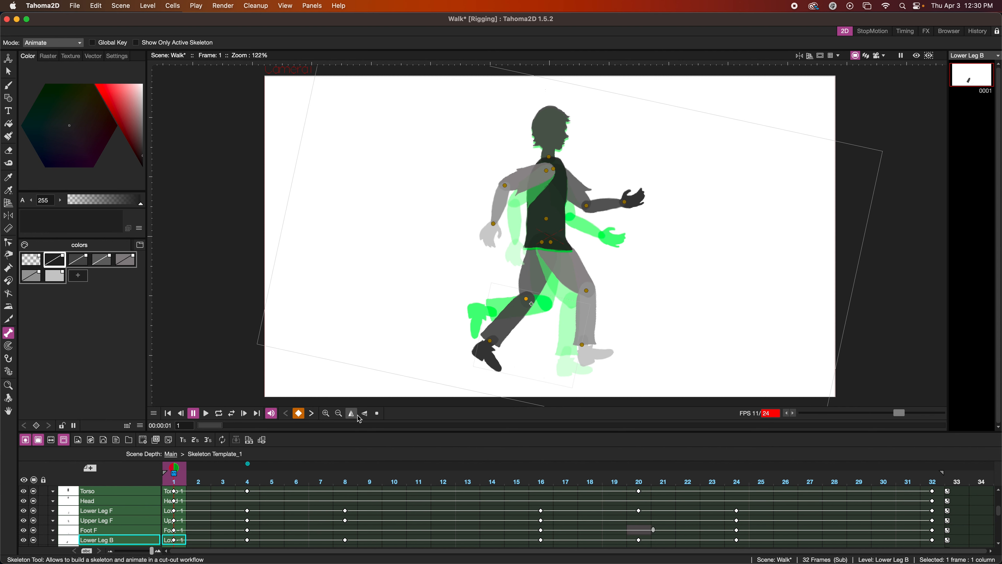
left_click(219, 412)
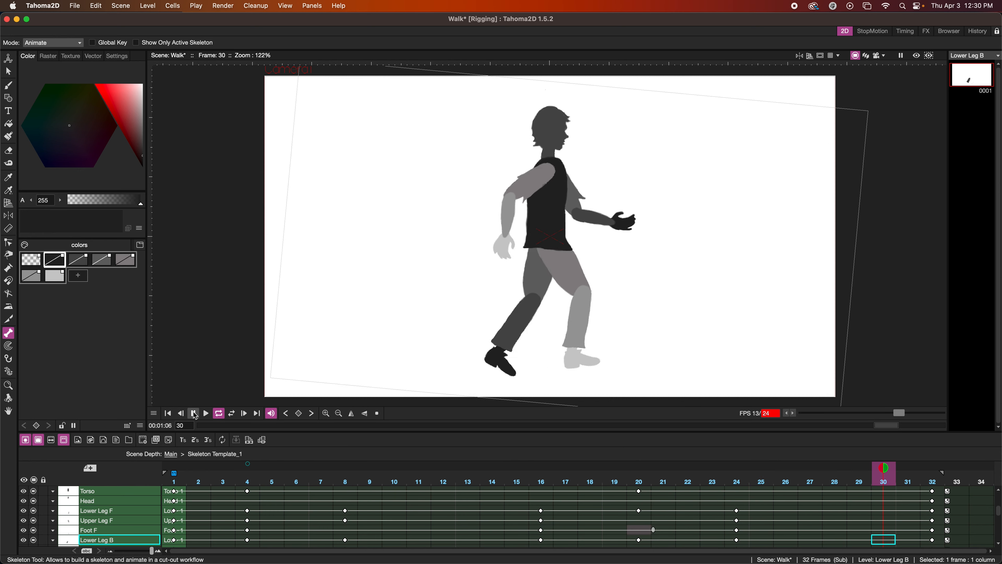
left_click(193, 414)
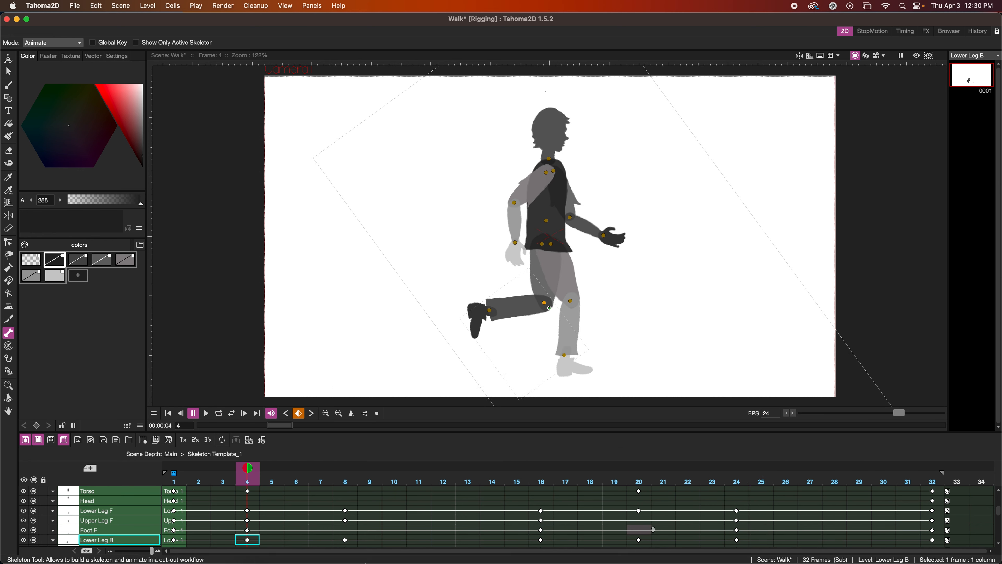
Check the high point pose in the Safari walk cycle reference and return to Tahoma2D.
left_click(288, 540)
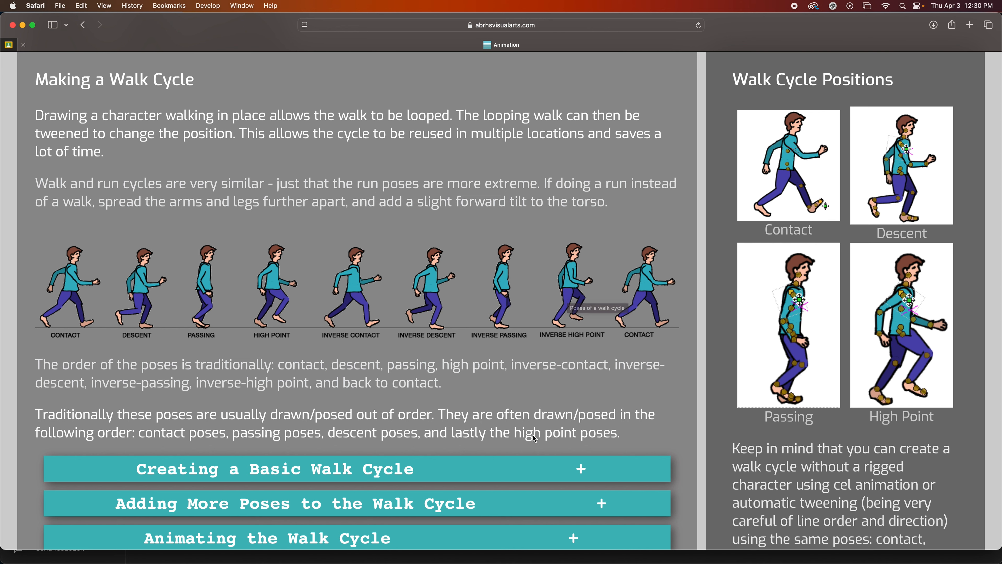
mouse_move(513, 561)
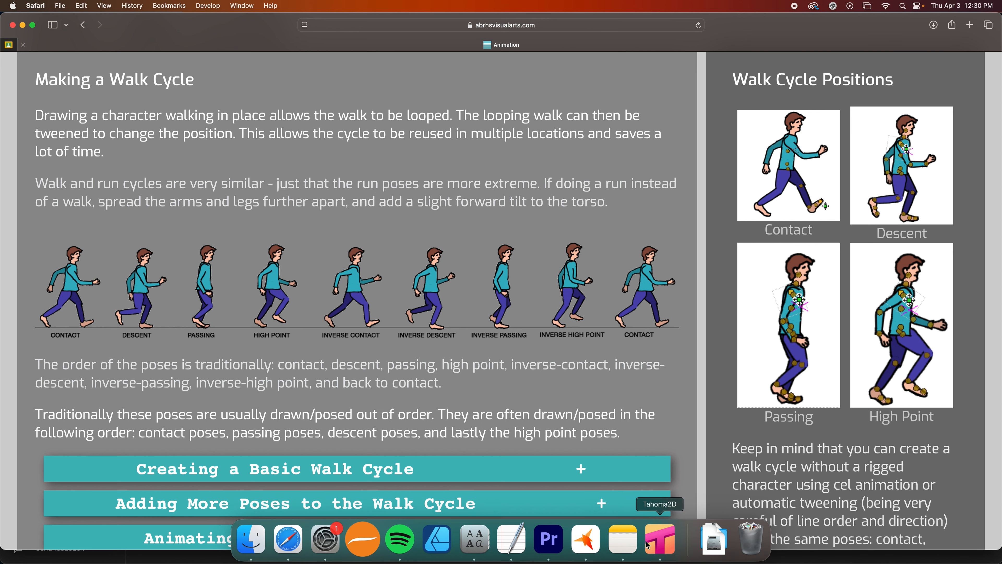
left_click(655, 540)
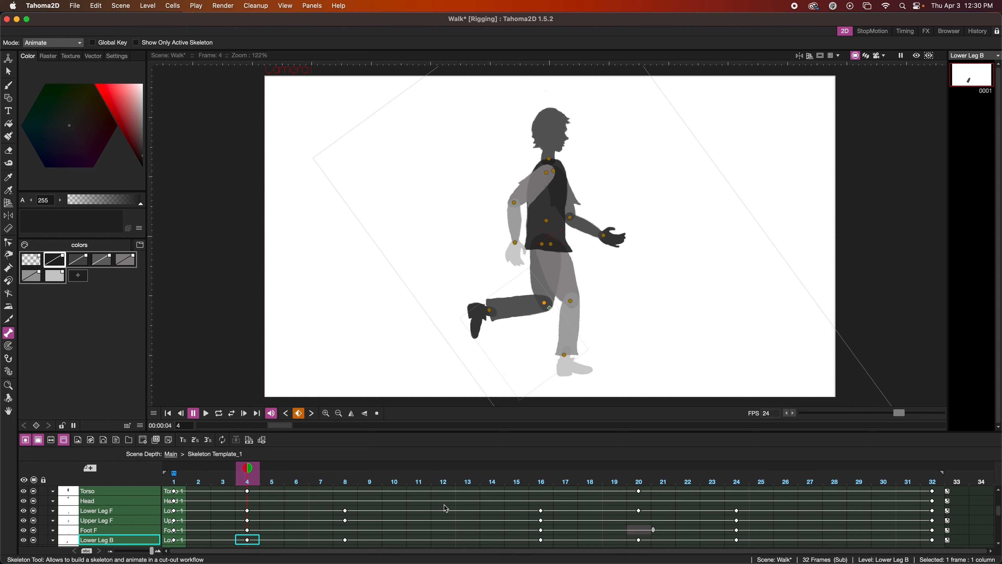
Start the high point pose at frame 12 without the frame 4 onion skin, raising the back leg forward and leveling its foot.
left_click(445, 484)
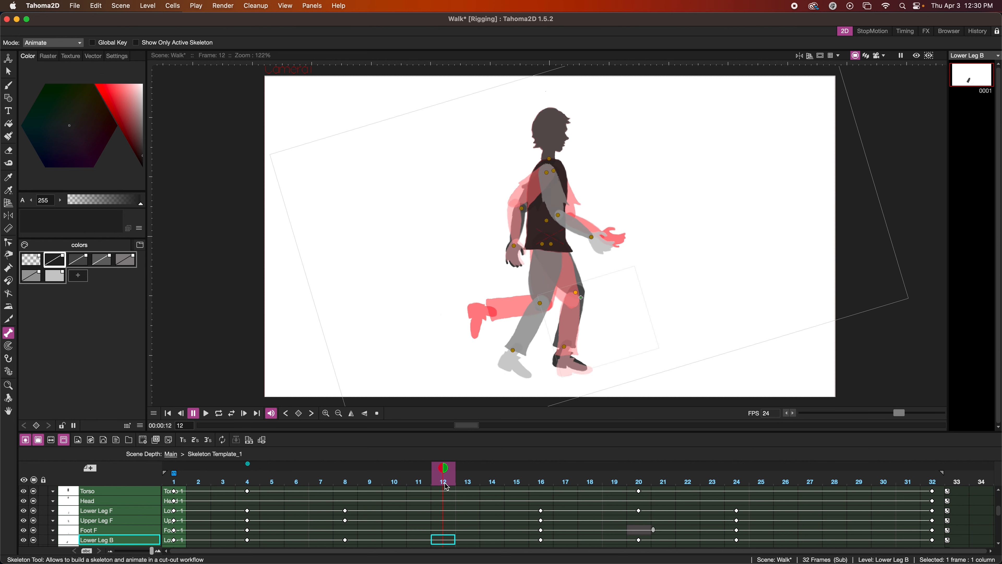
left_click(247, 464)
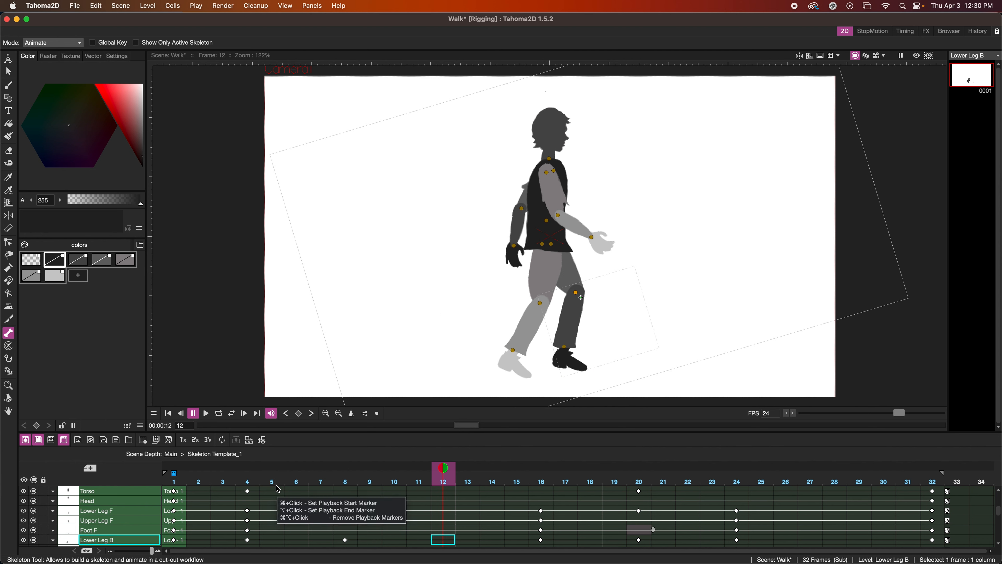
left_click(574, 269)
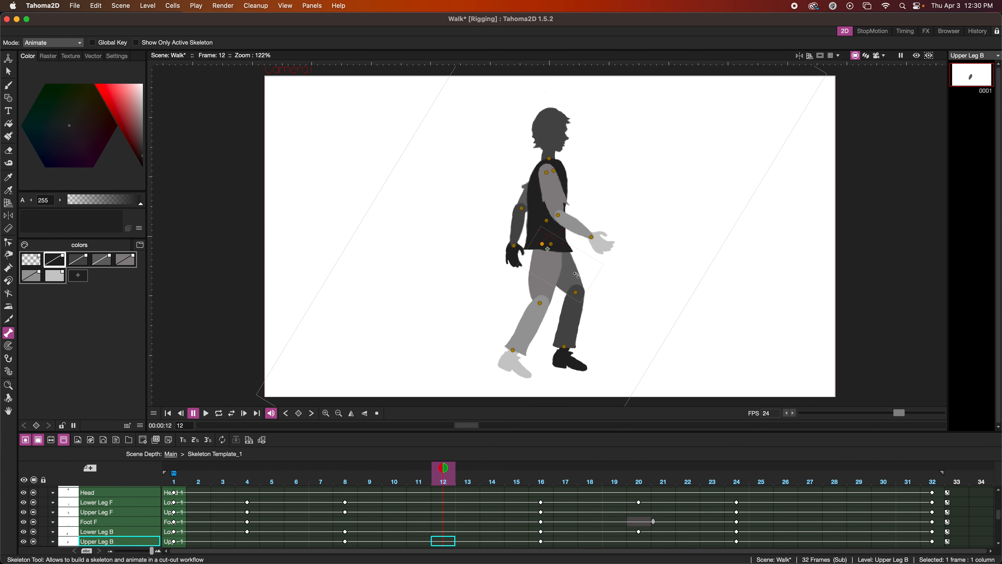
left_click_drag(575, 275, 581, 315)
left_click(586, 302)
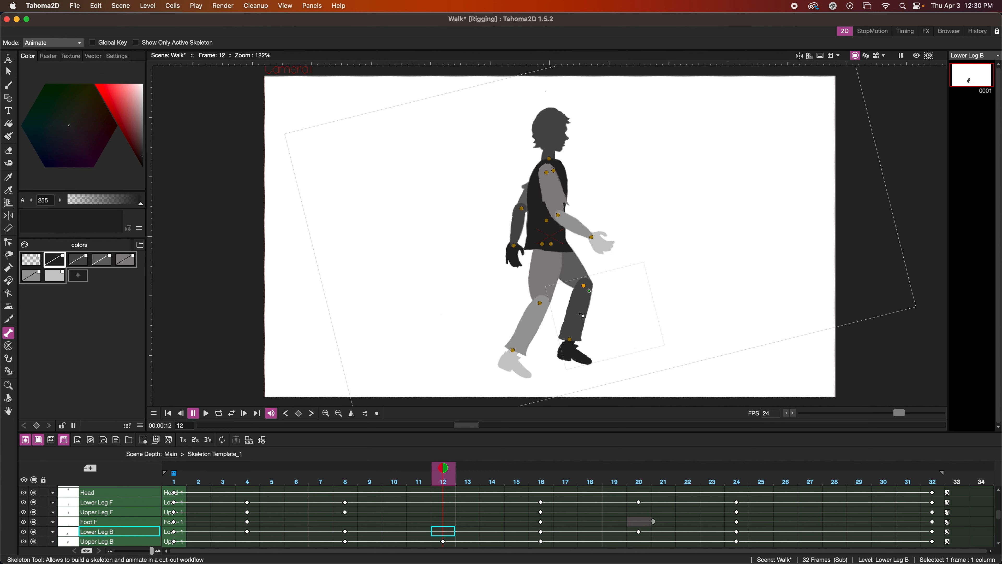
left_click(579, 354)
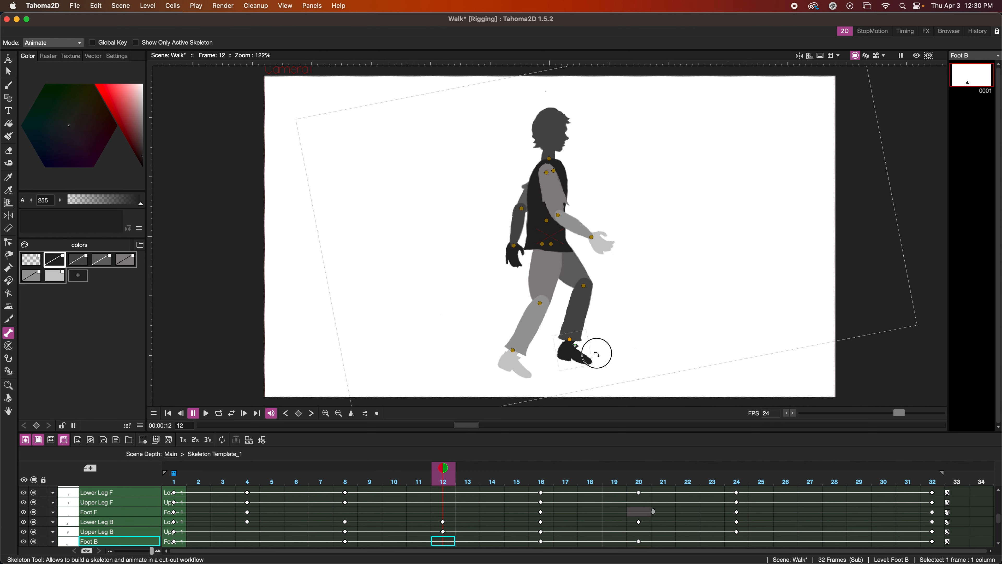
left_click_drag(597, 349, 599, 350)
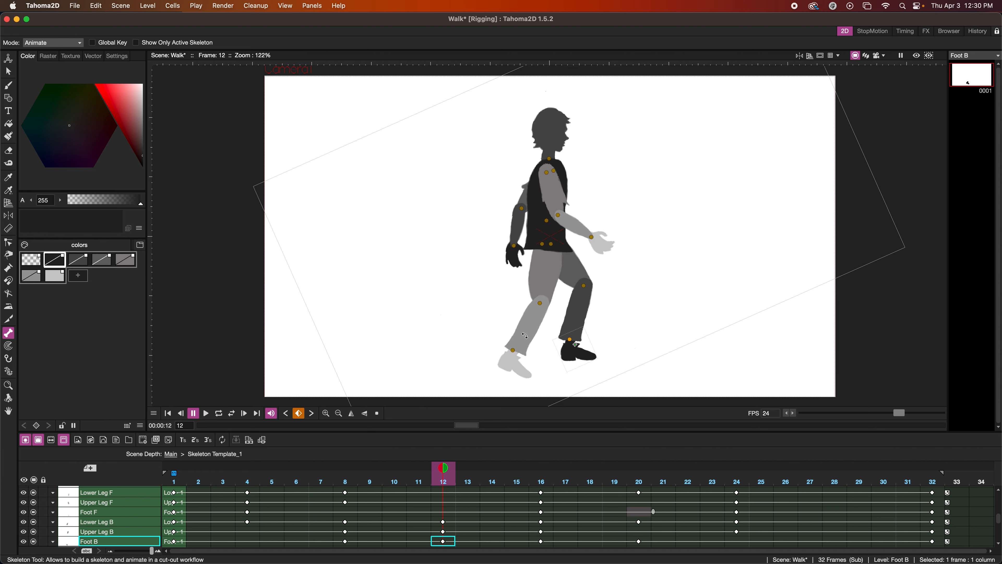
Adjust the front upper and lower leg at frame 12 and rotate the front foot flat.
left_click_drag(524, 335, 531, 363)
left_click(522, 365)
left_click_drag(545, 361, 545, 363)
left_click_drag(551, 280, 553, 279)
left_click_drag(531, 333, 528, 331)
left_click_drag(538, 368, 541, 364)
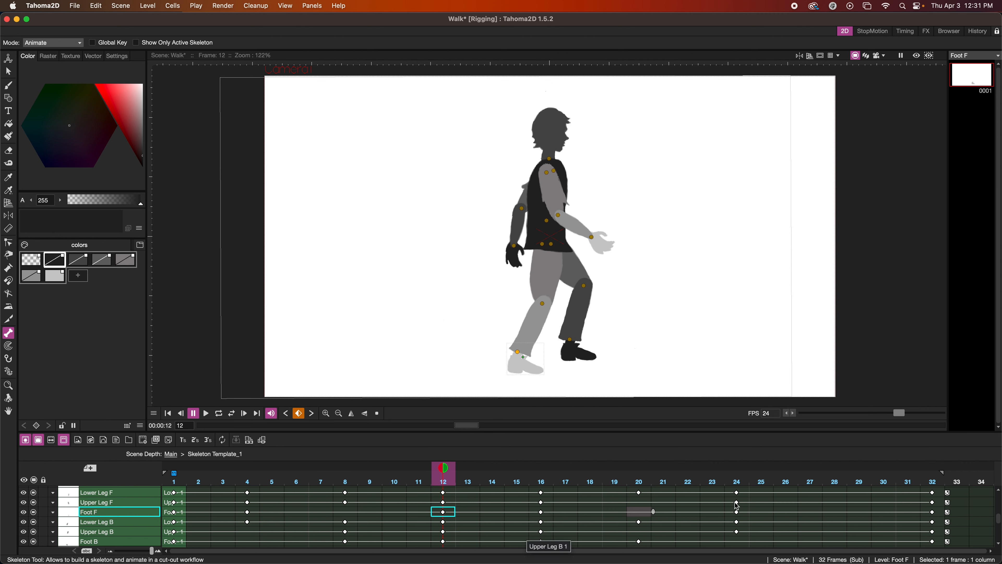
Raise the front leg forward and adjust its foot at frame 28, matching a fixed onion skin of frame 12.
left_click(838, 493)
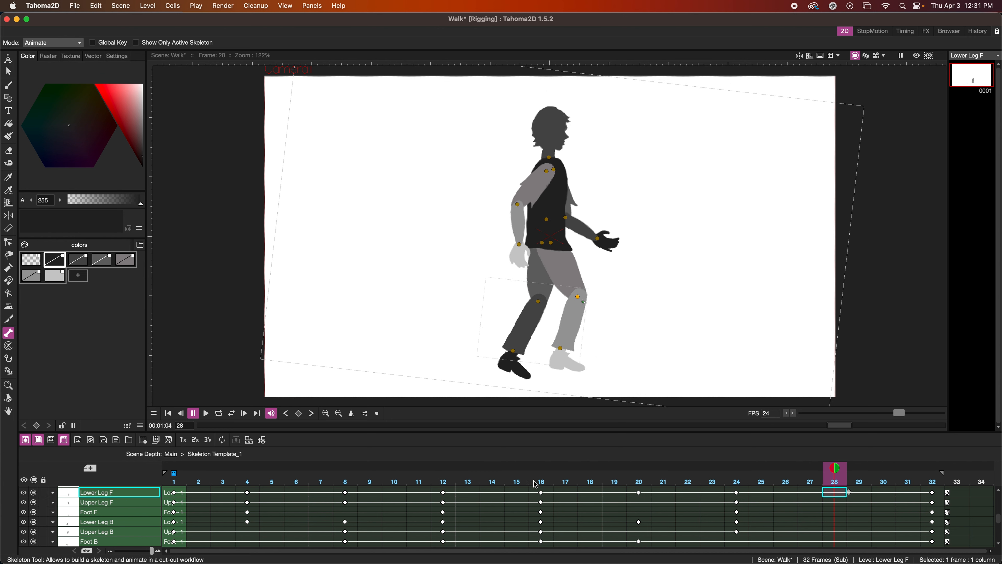
left_click(443, 464)
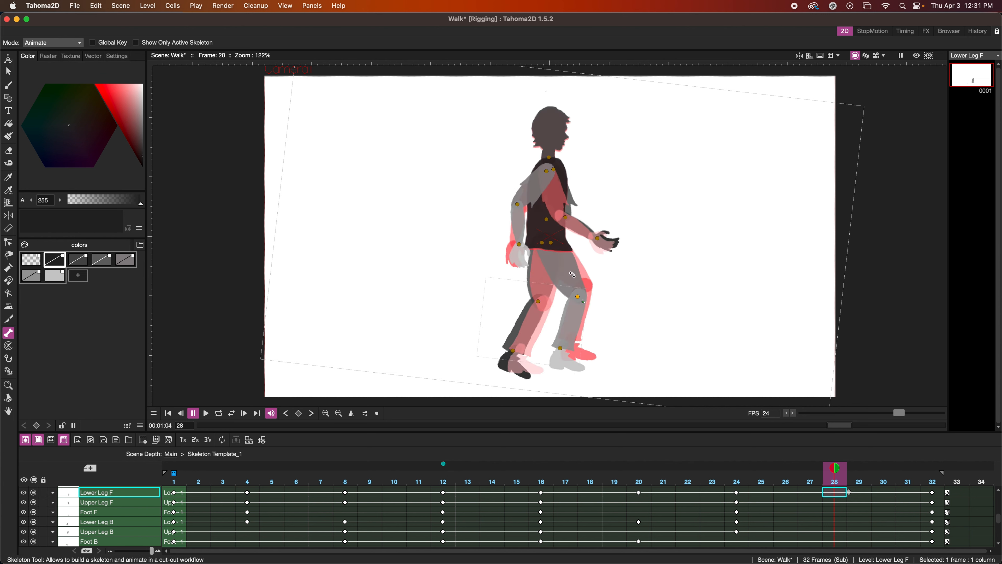
left_click_drag(572, 274, 581, 278)
left_click(591, 314)
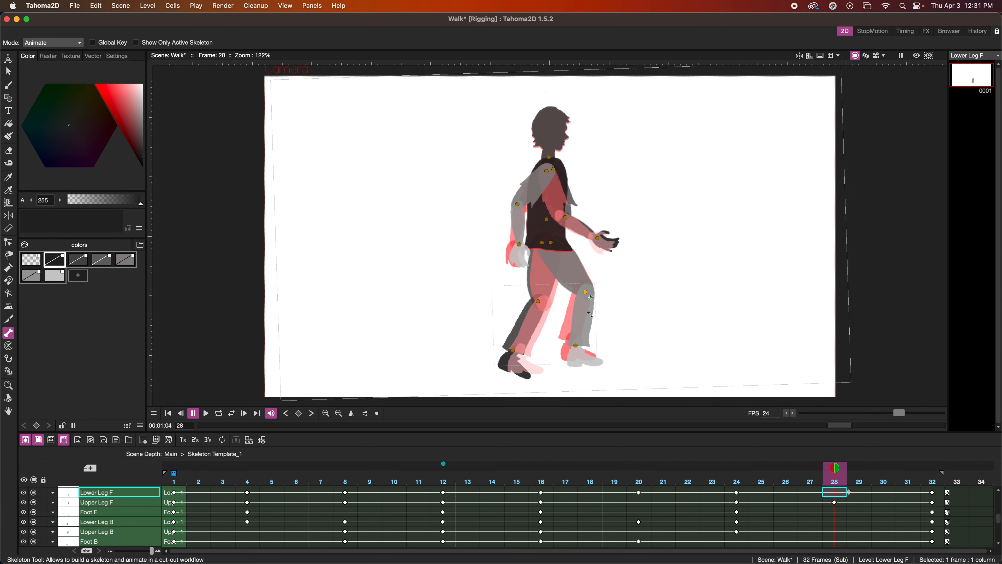
left_click_drag(585, 316, 584, 316)
left_click_drag(578, 362, 585, 357)
Adjust the back leg and foot at frame 28, remove the frame 12 onion skin, and raise the torso slightly.
left_click_drag(530, 280, 531, 281)
left_click_drag(536, 376, 540, 374)
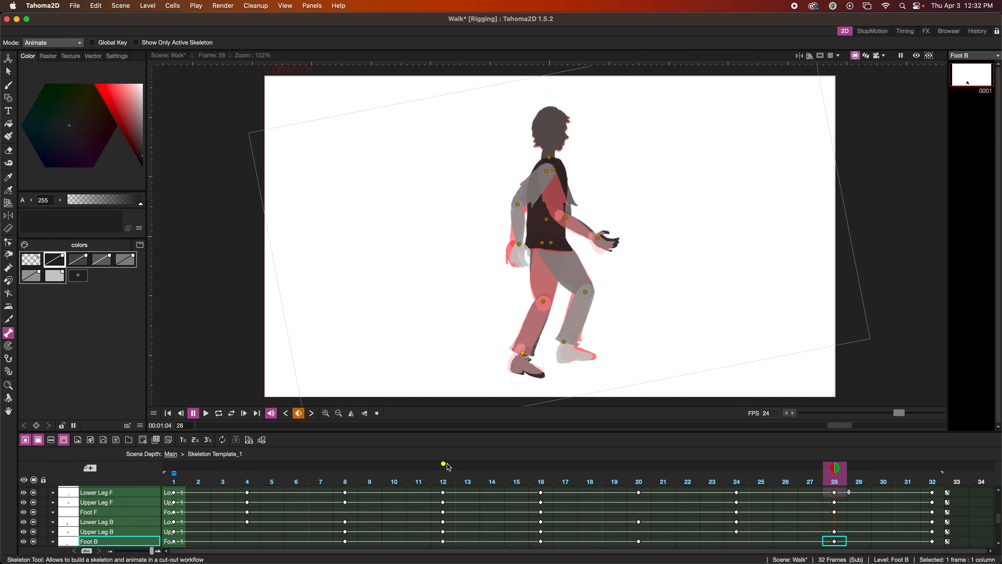
left_click(563, 231)
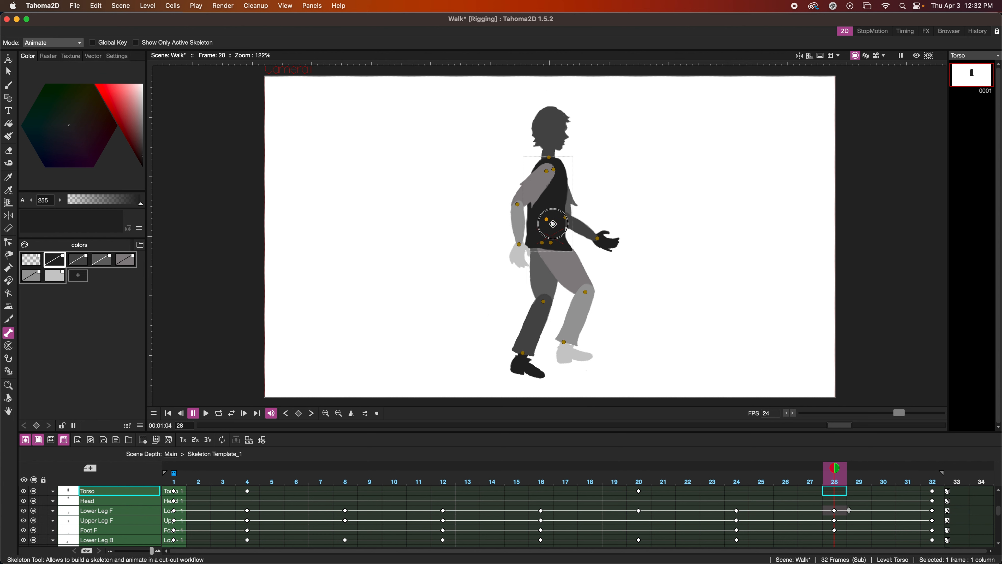
left_click_drag(554, 223, 555, 224)
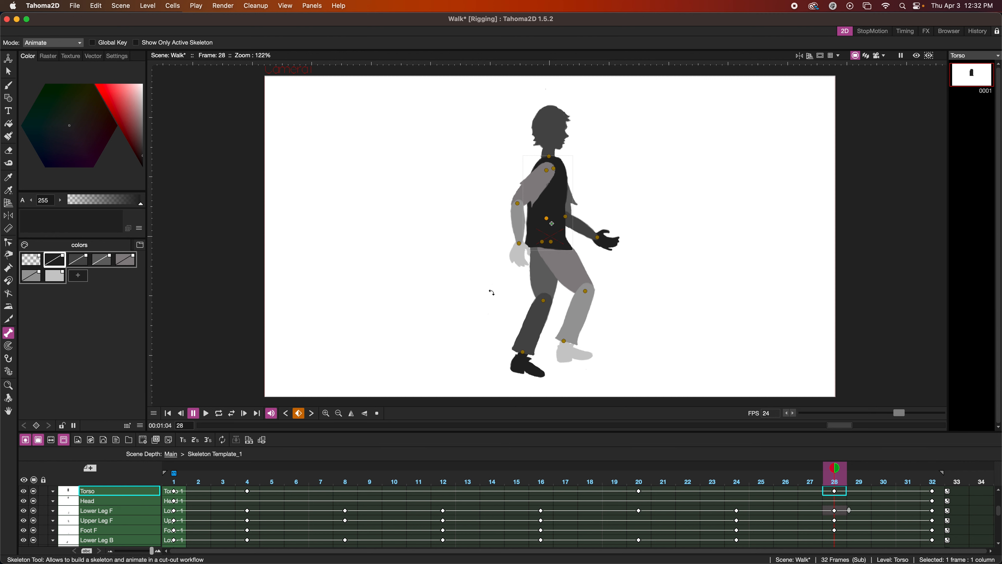
Raise the torso at frame 8 to the height of a fixed frame 28 onion skin.
left_click(346, 491)
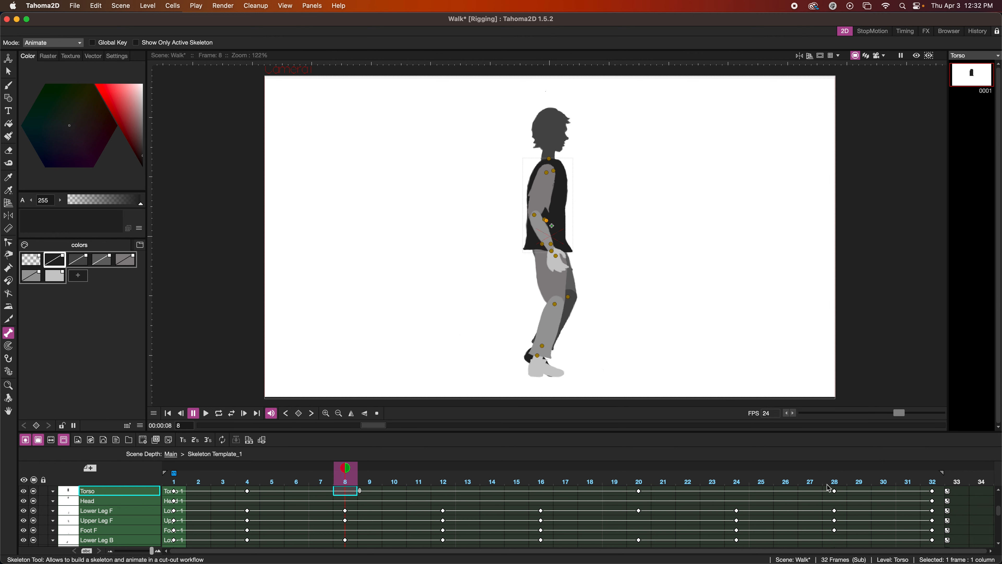
left_click(834, 465)
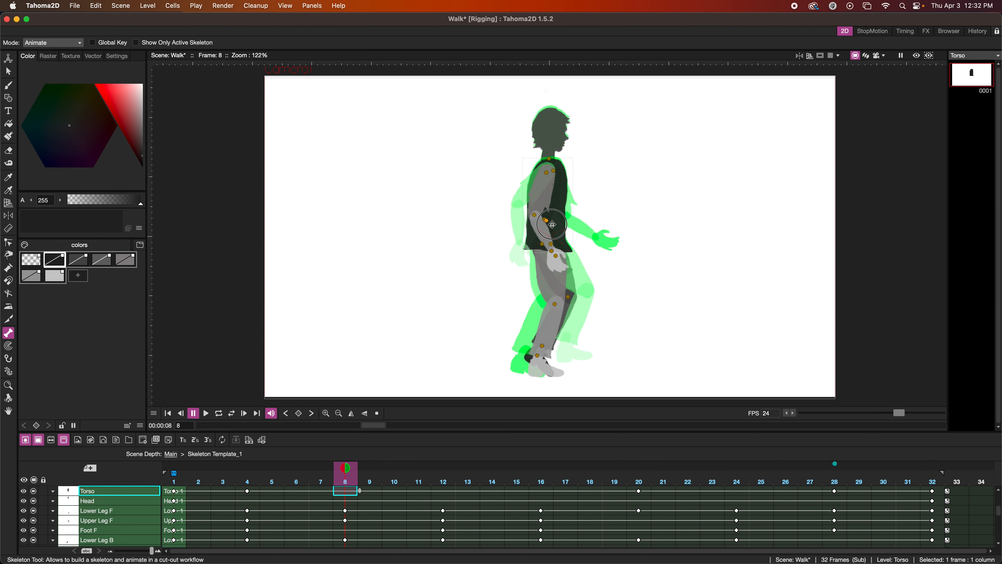
left_click_drag(553, 224, 553, 223)
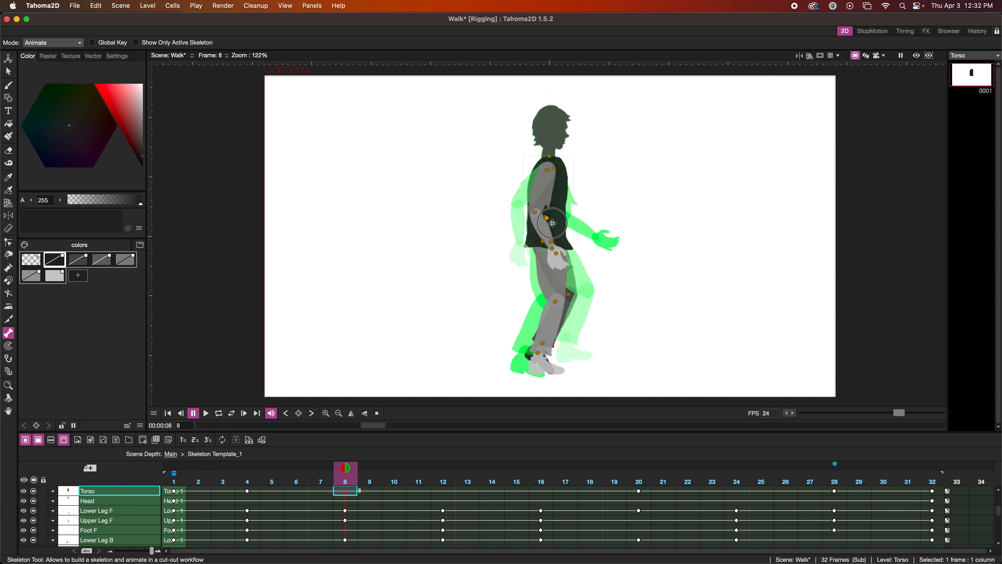
left_click_drag(553, 223, 553, 223)
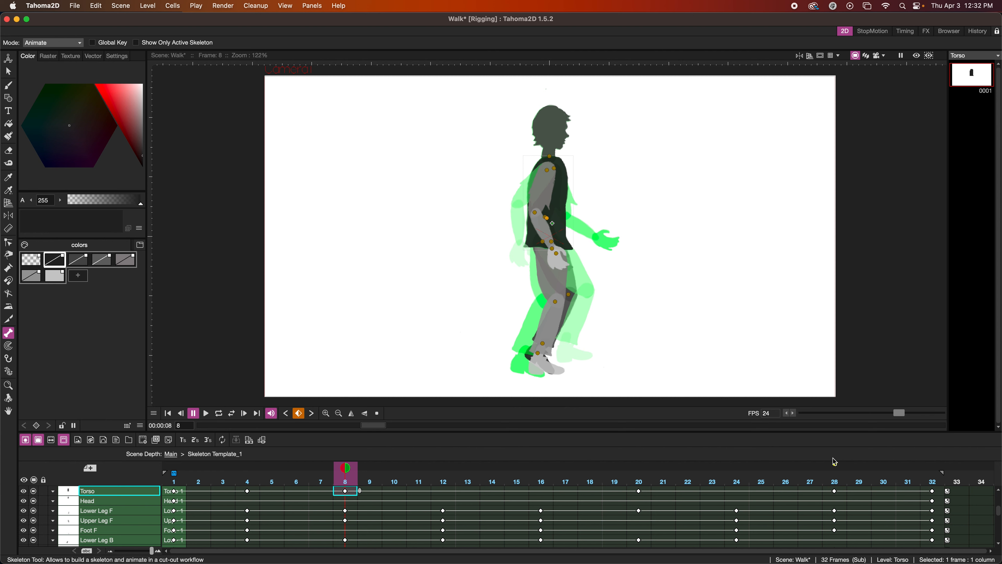
Remove the fixed onion skin of frame 28 and review the walk cycle in looped playback from frame 1.
left_click(835, 466)
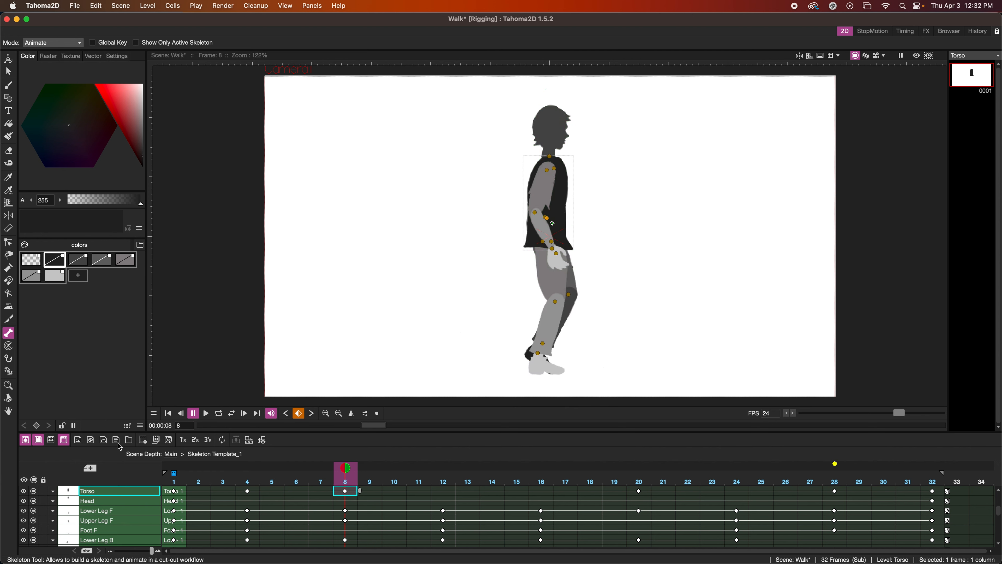
left_click(169, 413)
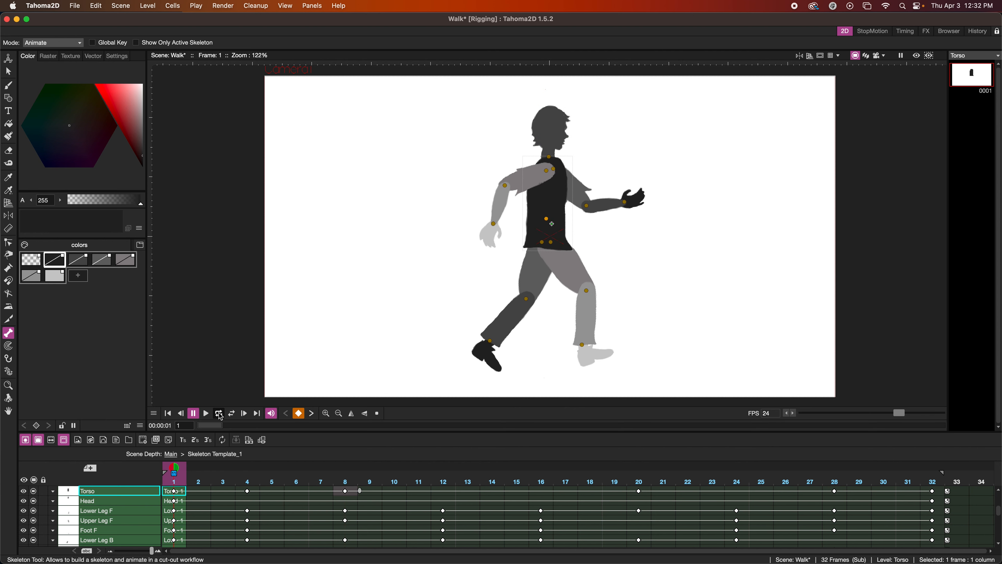
left_click(219, 413)
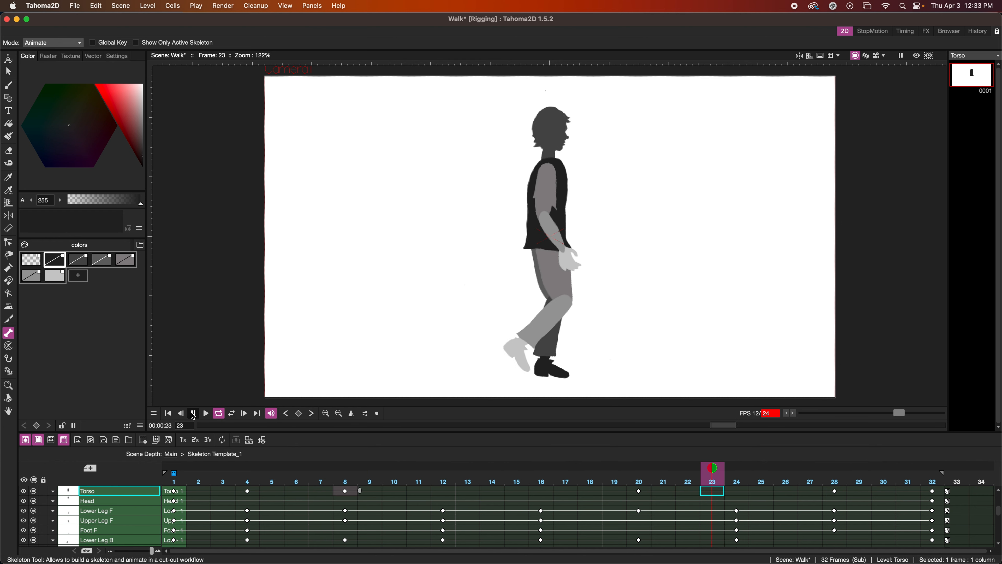
scroll(549, 302, "down", 5)
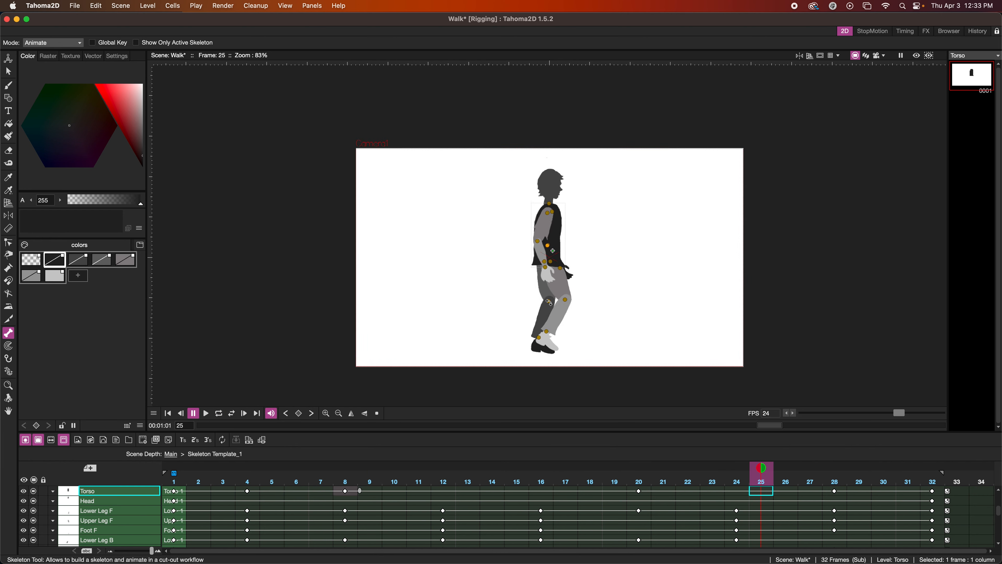
scroll(549, 302, "down", 2)
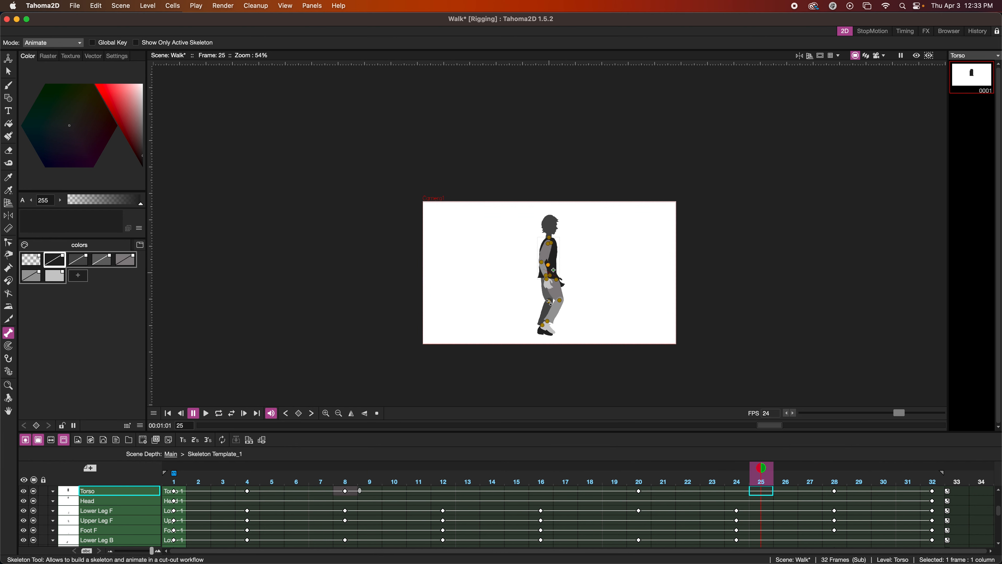
left_click(206, 413)
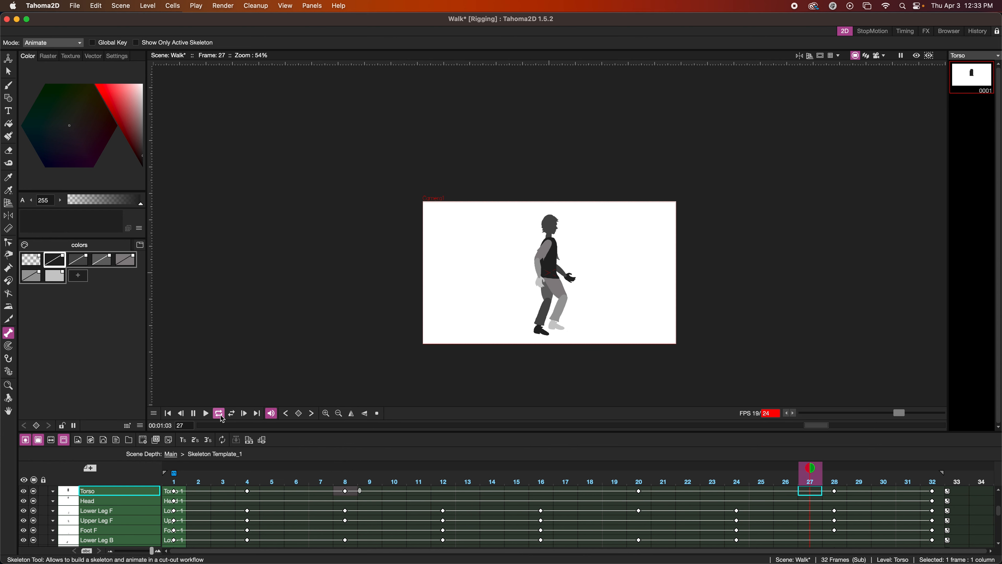
left_click(194, 413)
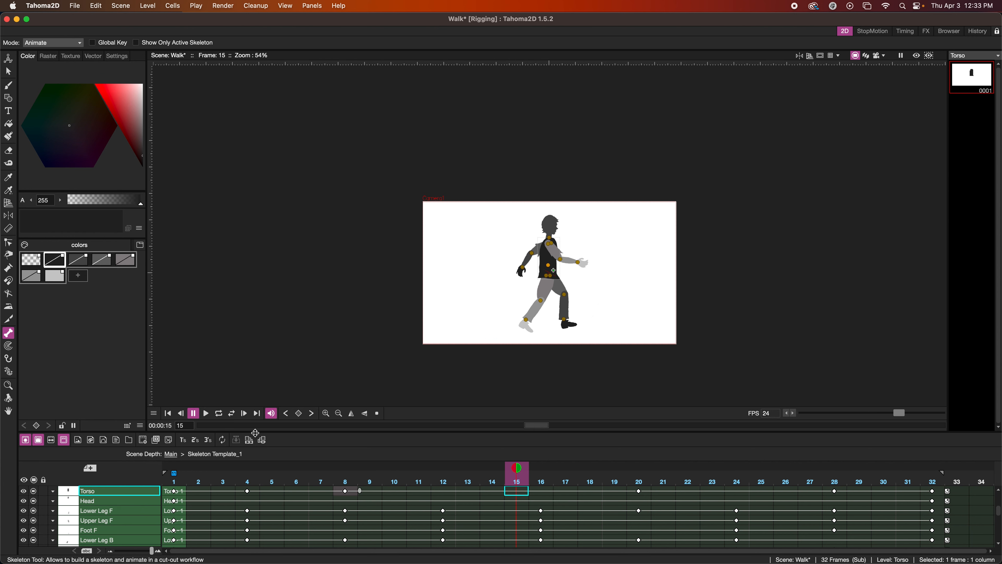
Return to the main scene and extend the Skeleton Template_1 sub-scene to expose its sequential frames 1 through 32.
left_click(250, 441)
left_click(250, 441)
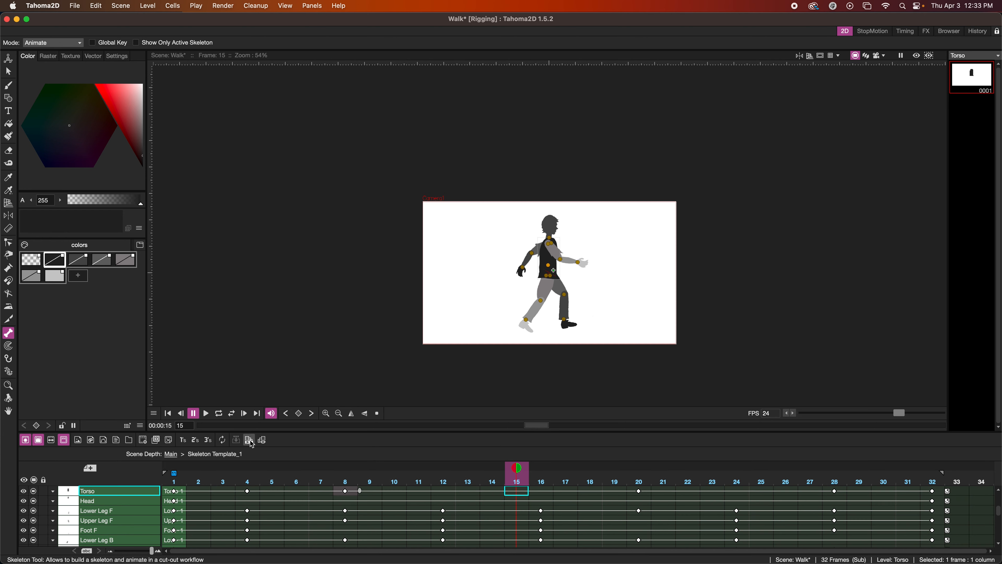
left_click(174, 455)
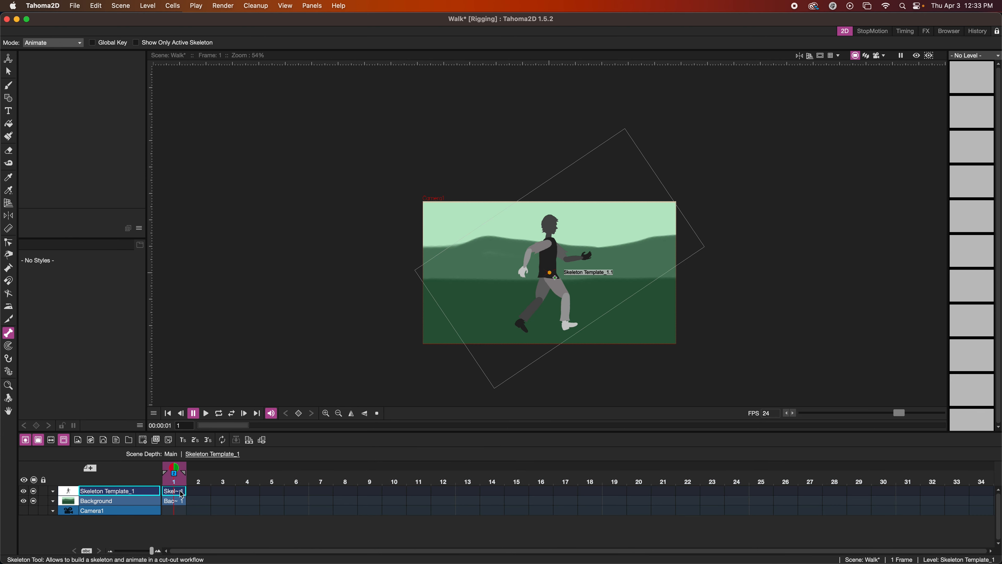
left_click(195, 493)
type("2")
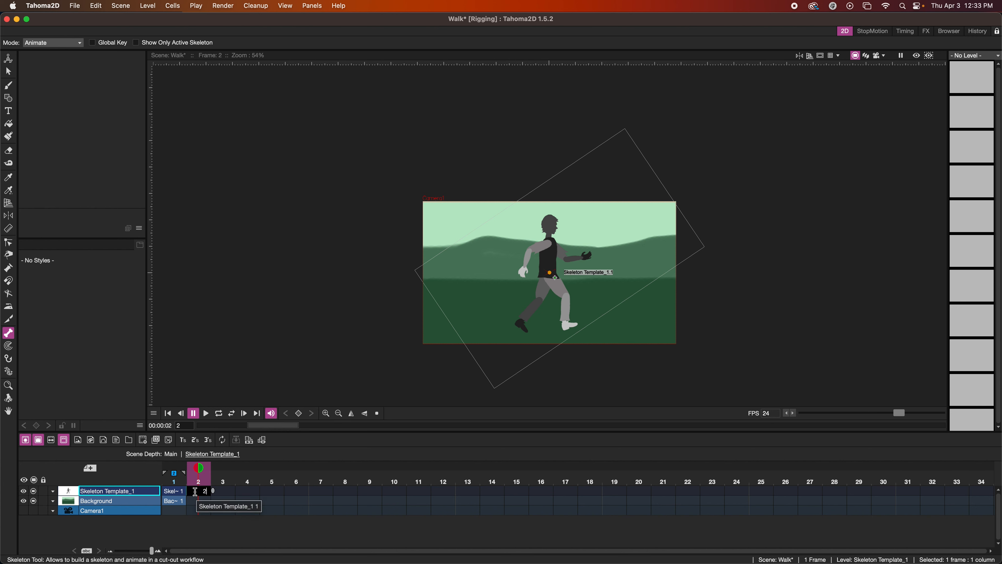
key("Return")
left_click(177, 495)
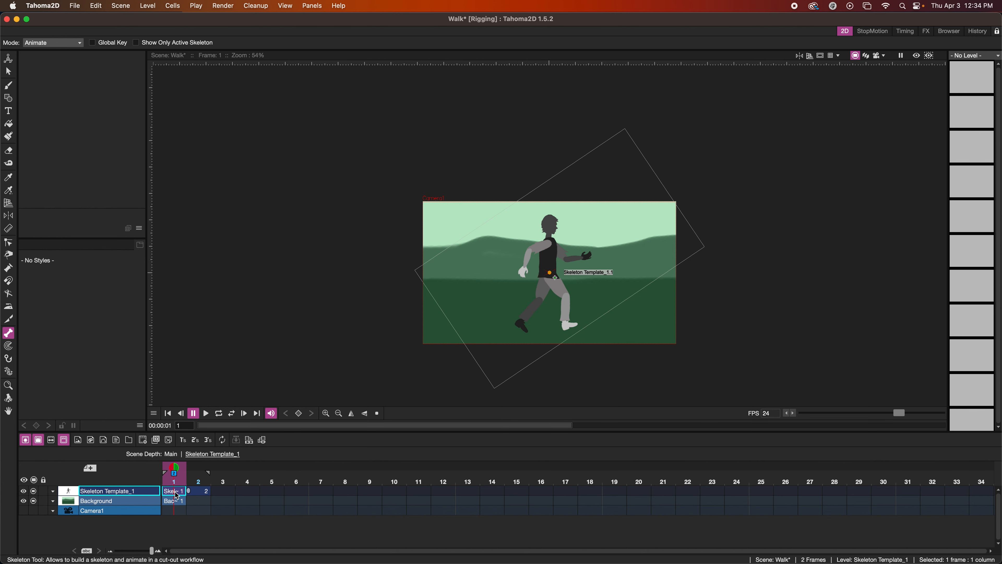
left_click_drag(187, 495, 949, 495)
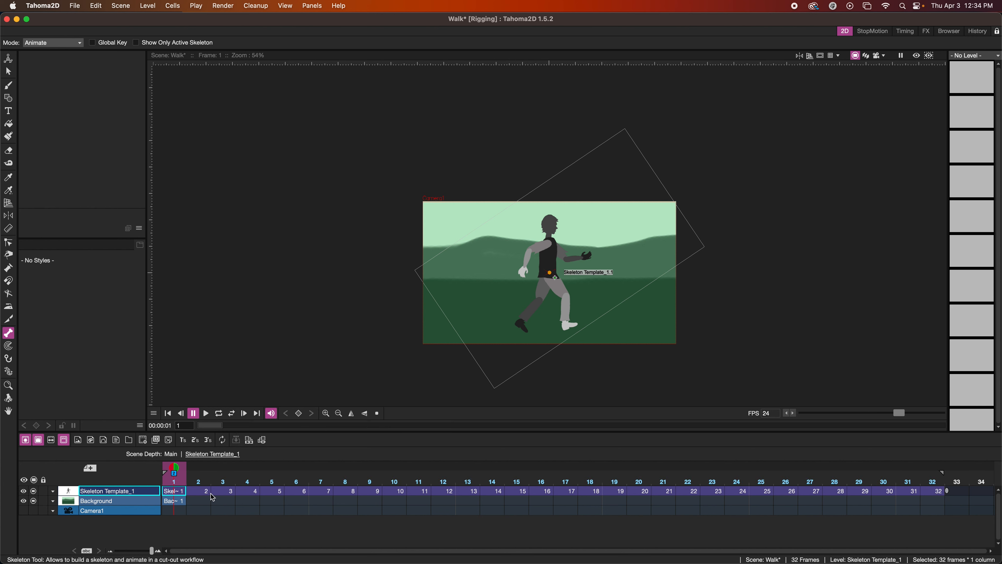
Repeat the 32-frame walk cycle 5 times on the Skeleton Template_1 level and preview the playback.
key("d")
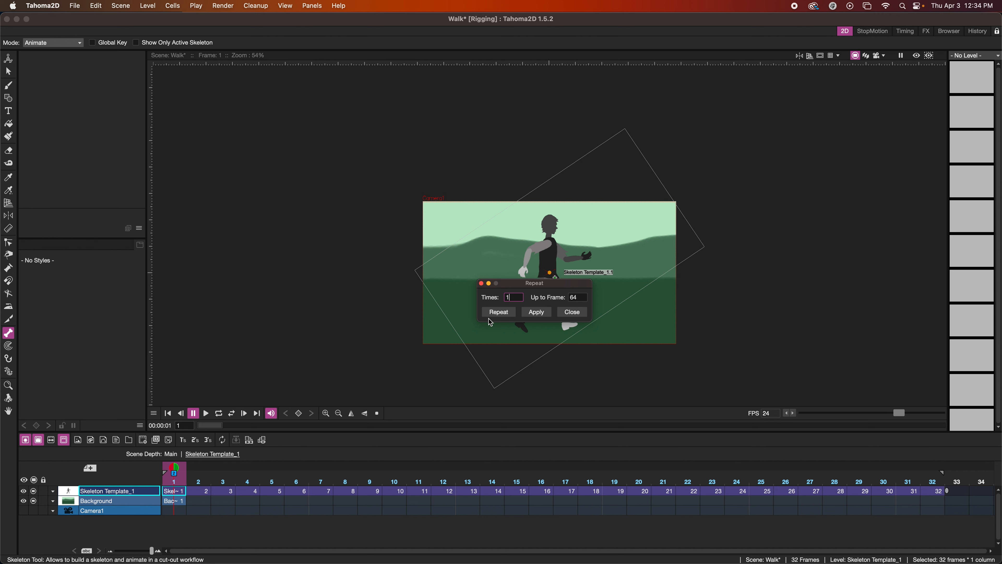
double_click(516, 299)
type("5")
left_click(499, 312)
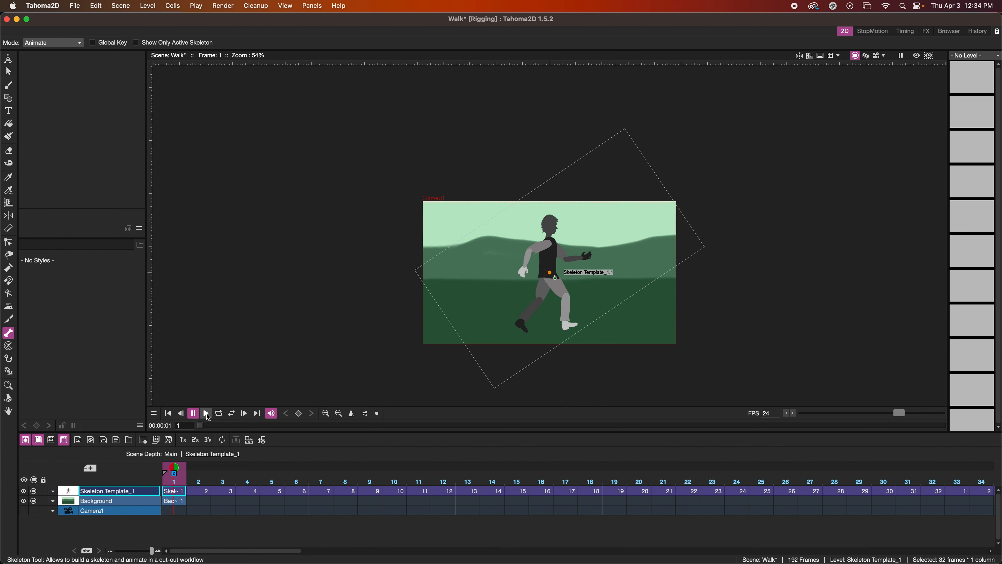
left_click(206, 414)
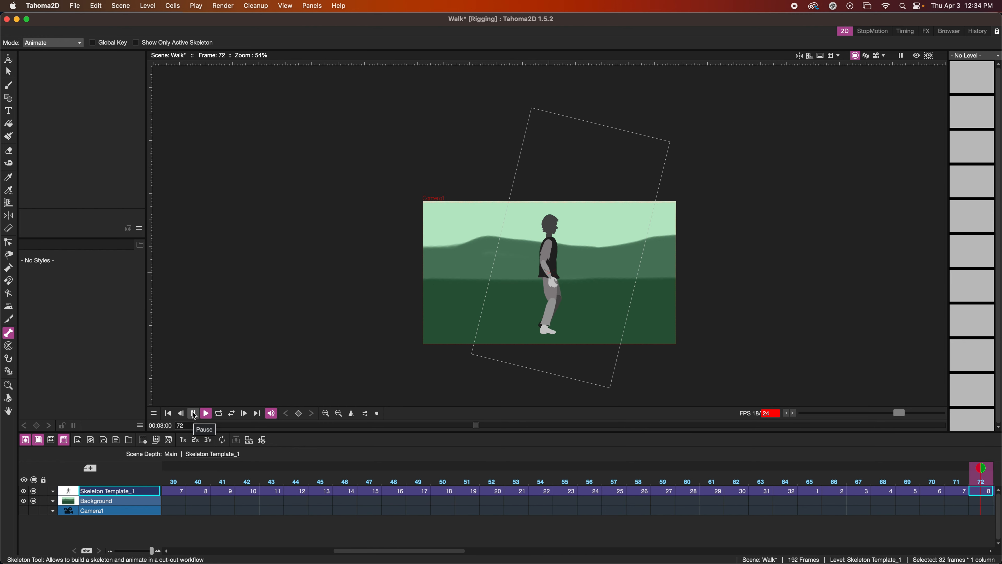
left_click(194, 413)
At frame 1, use the Animate tool to place the character outside the camera's left edge, at about X -1175 px, Y -26 px.
left_click(169, 413)
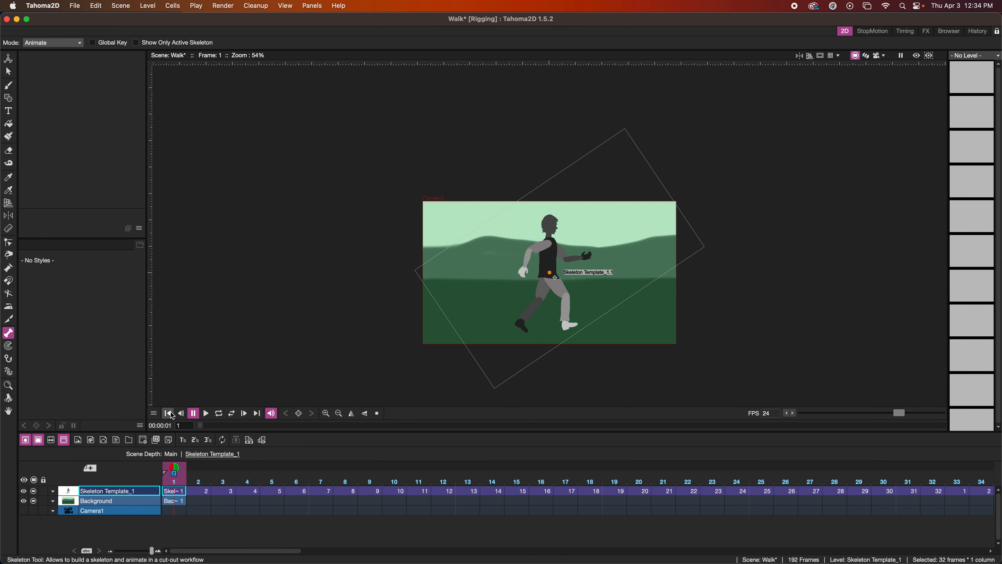
left_click(9, 58)
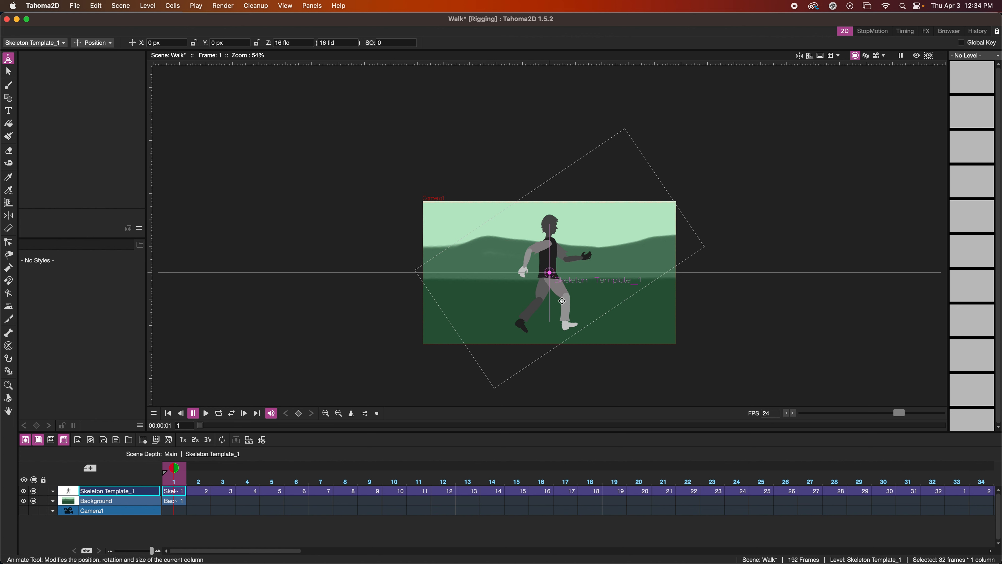
left_click_drag(562, 301, 408, 305)
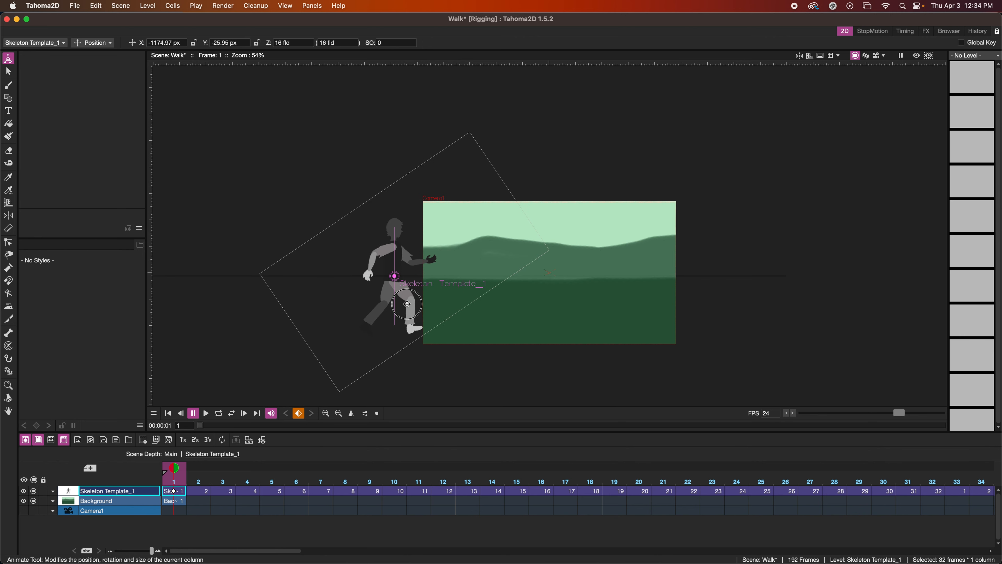
At frame 192, move the character across the scene past the camera's right edge, to about X 1067 px, Y 15 px.
scroll(886, 494, "right", 20)
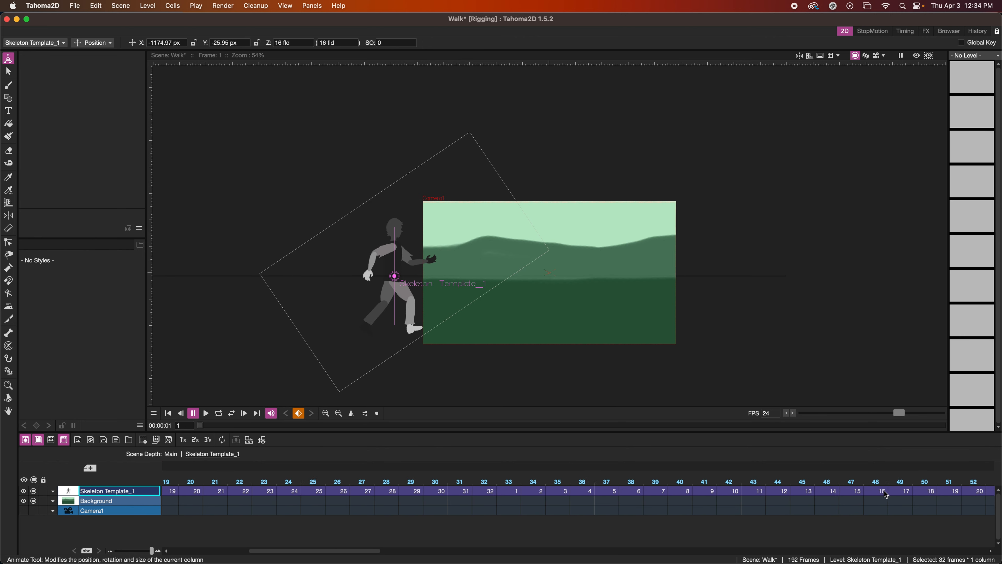
scroll(886, 495, "right", 15)
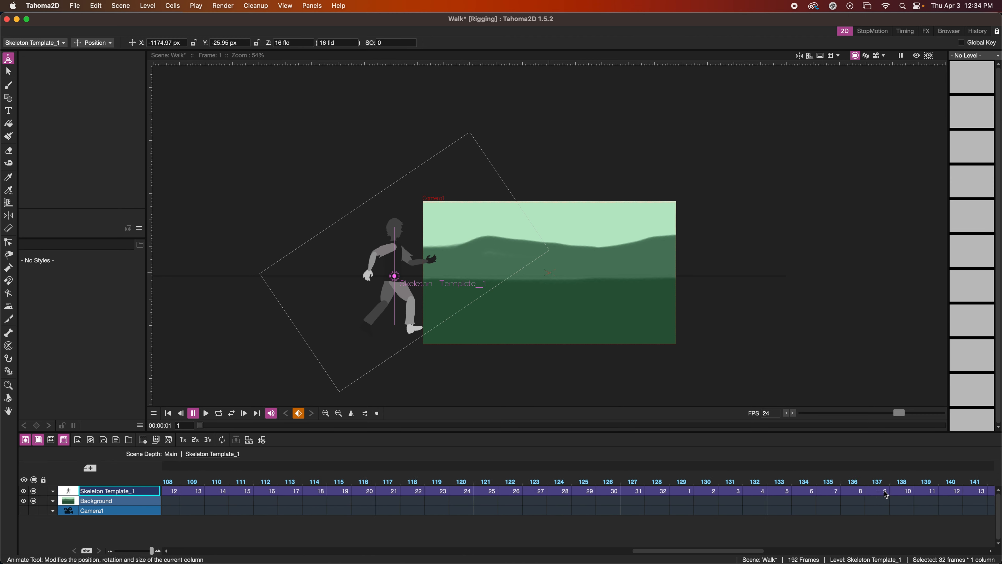
scroll(886, 495, "right", 5)
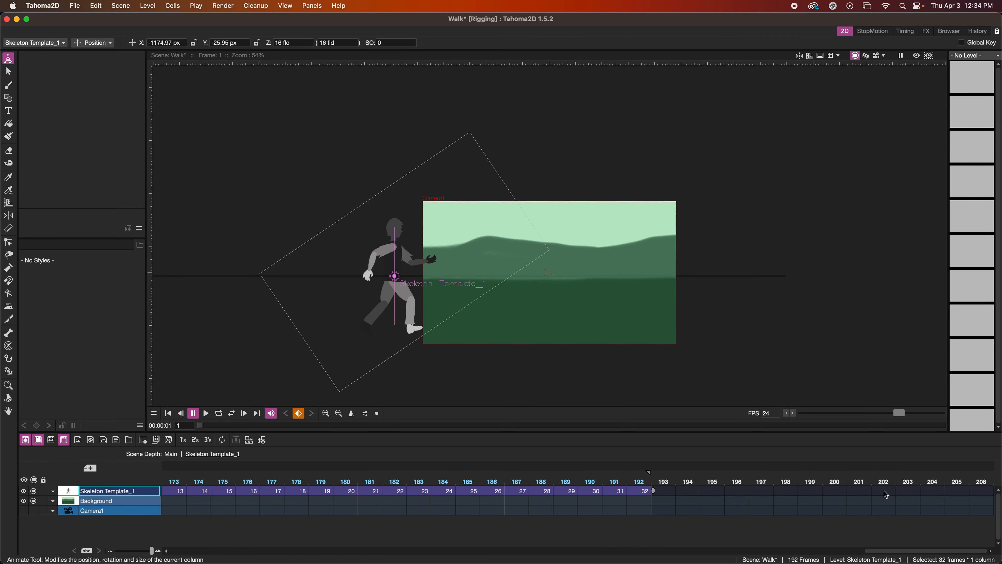
left_click(638, 482)
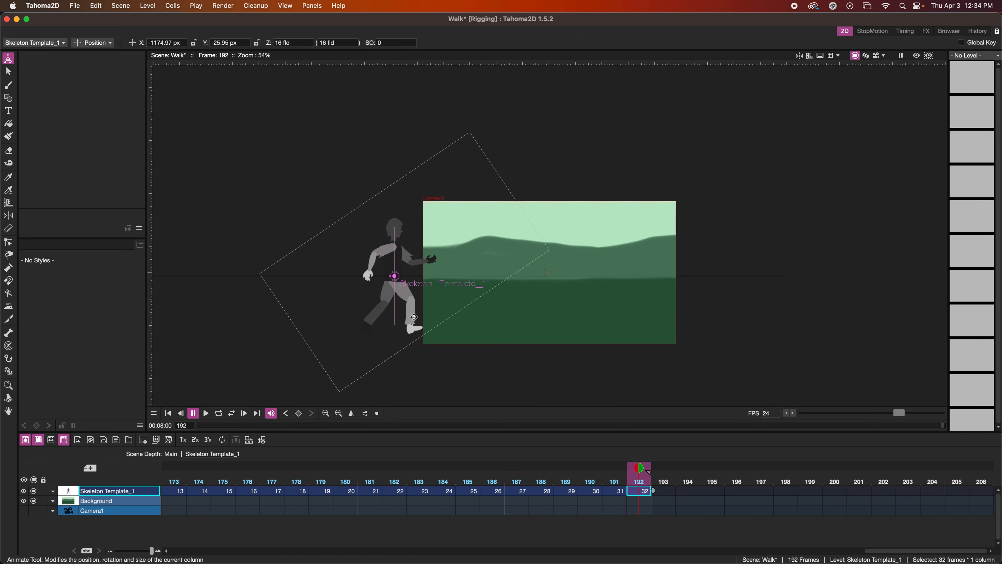
left_click_drag(398, 316, 691, 310)
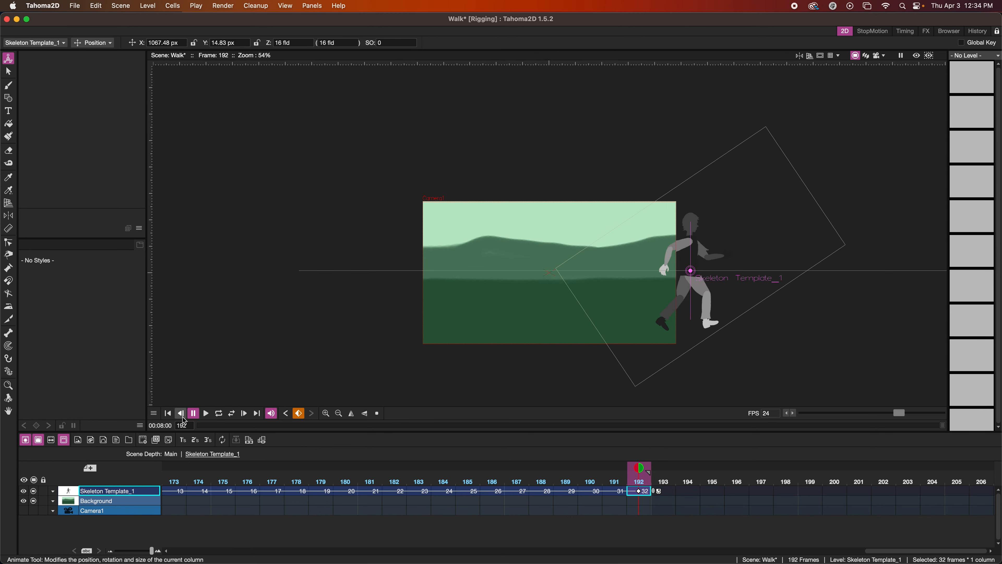
Play the animation from frame 1 to review the character walking across the background.
left_click(168, 413)
left_click(206, 414)
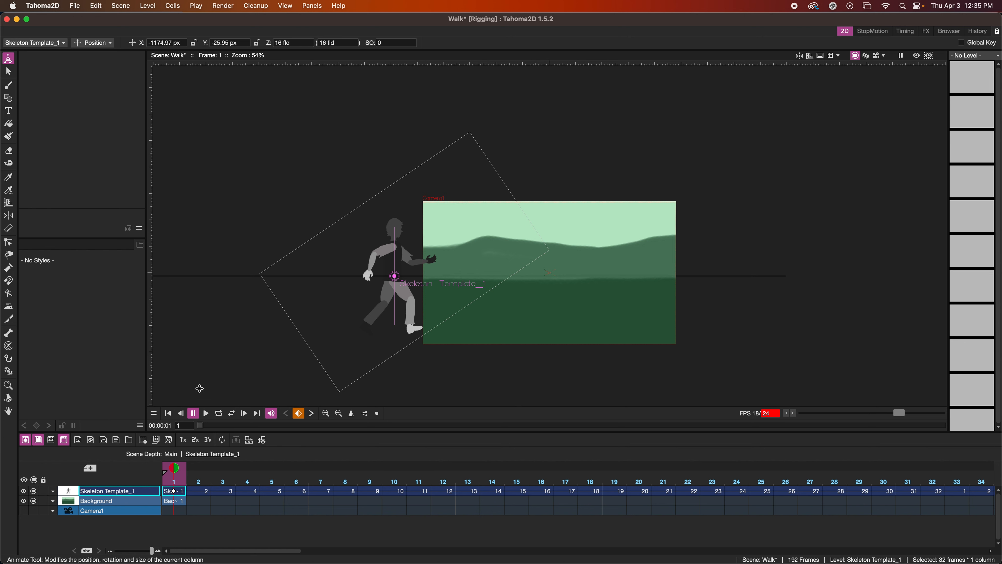
left_click(207, 413)
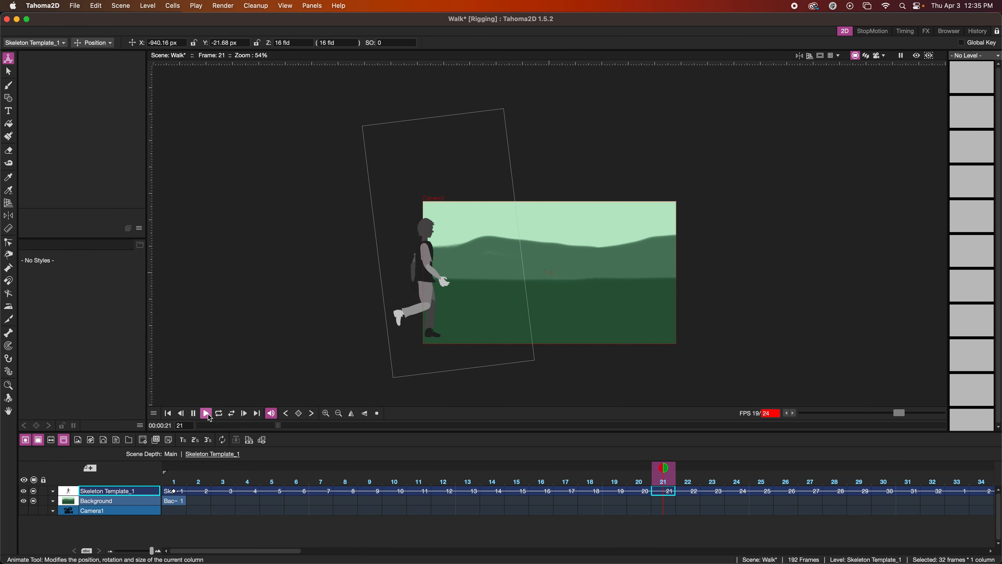